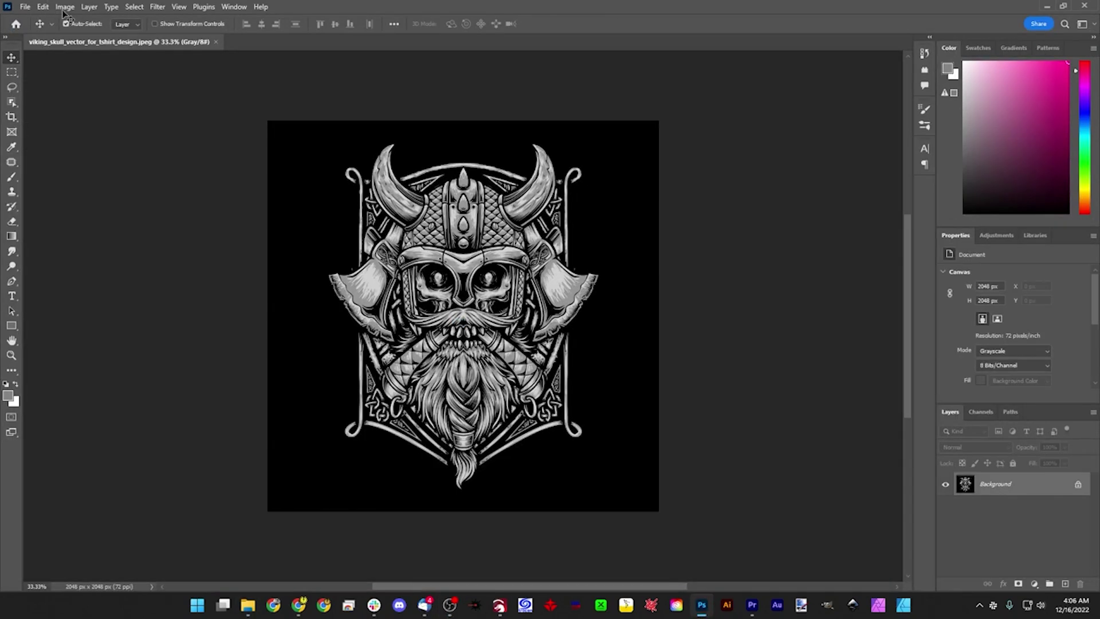
- Resize the image to a resolution of 600 pixels/inch, with width and height in pixels and Preserve Details 2.0 resampling
{"action": "left_click", "coordinate": [64, 8]}
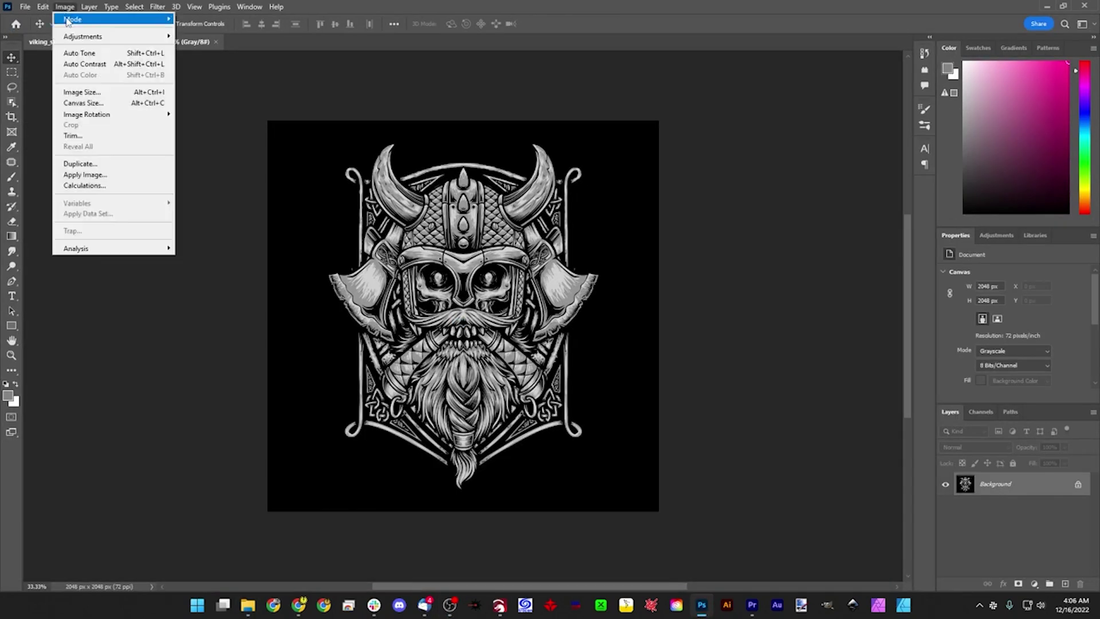
{"action": "left_click", "coordinate": [75, 92]}
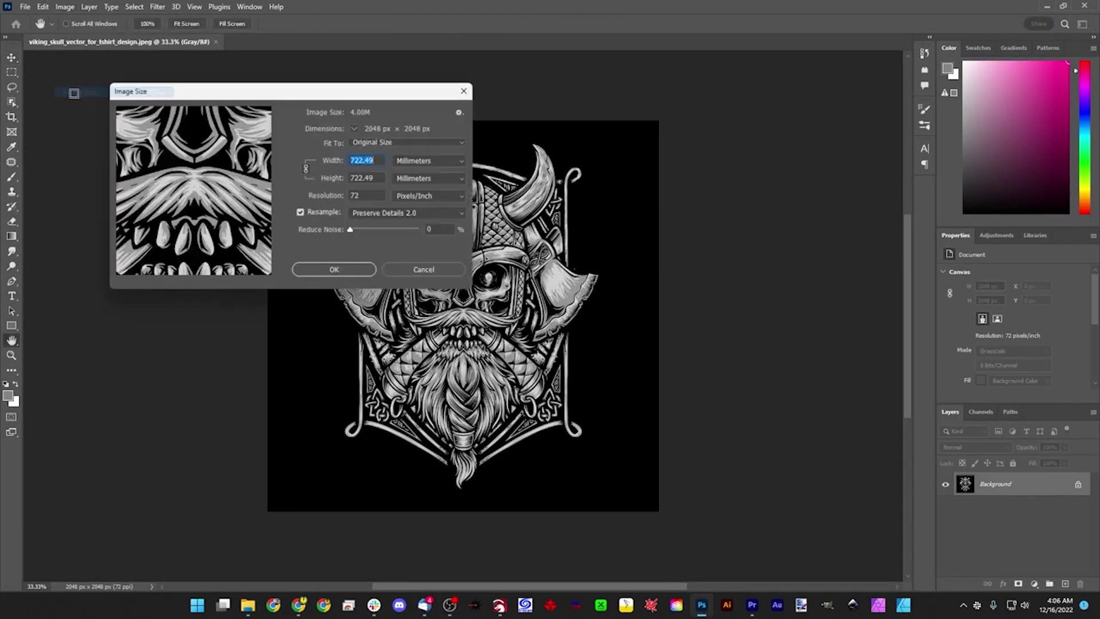
{"action": "key", "text": "BackSpace"}
{"action": "key", "text": "BackSpace"}
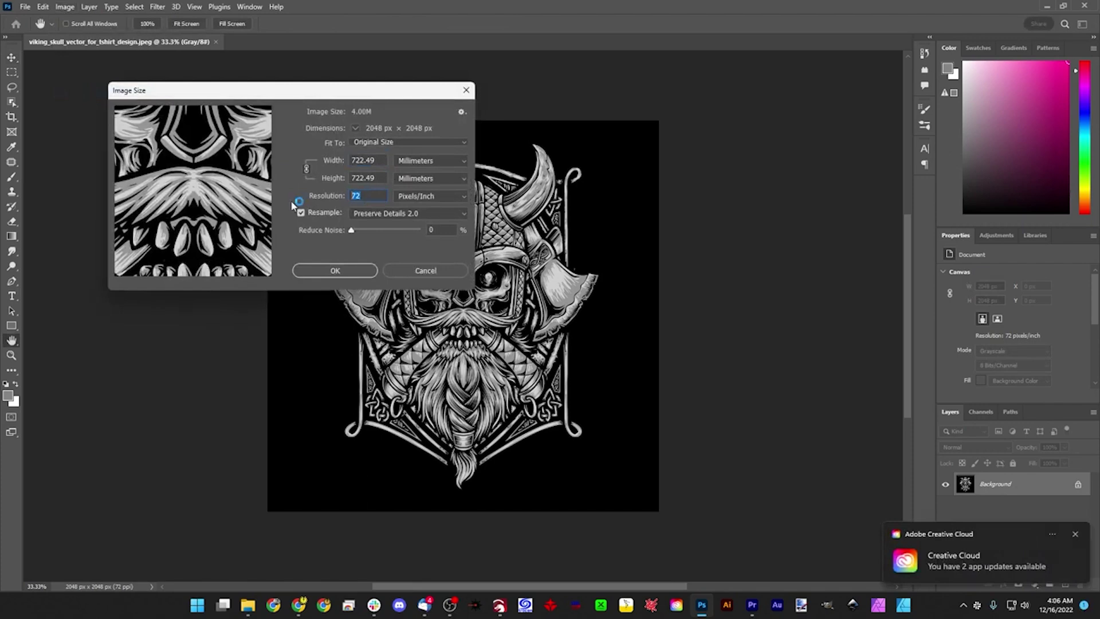
{"action": "type", "text": "600"}
{"action": "left_click", "coordinate": [421, 161]}
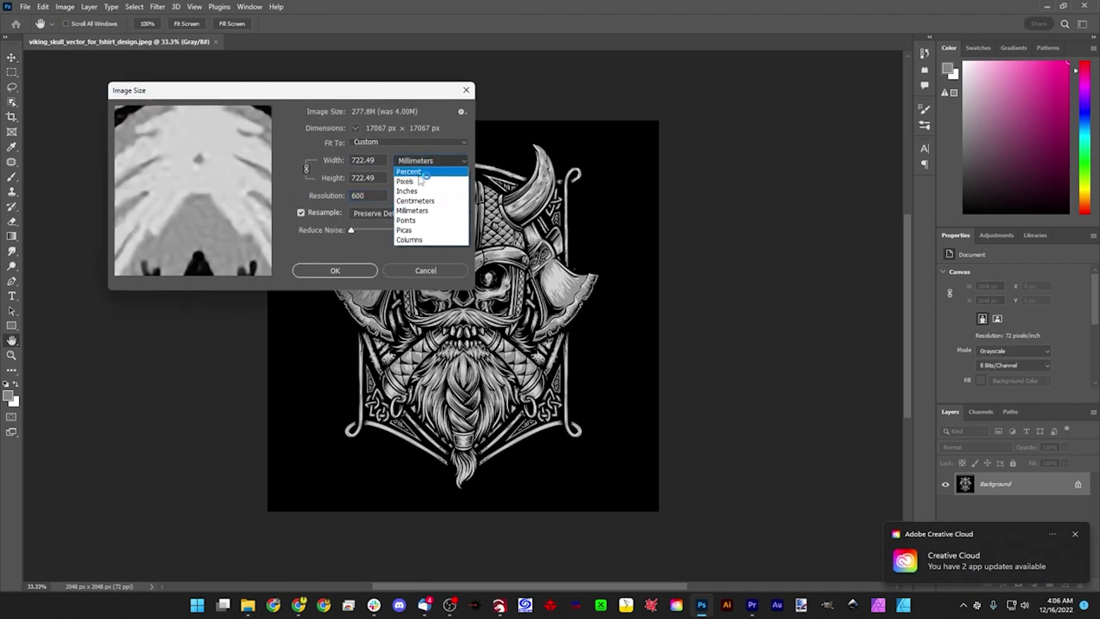
{"action": "left_click", "coordinate": [417, 177]}
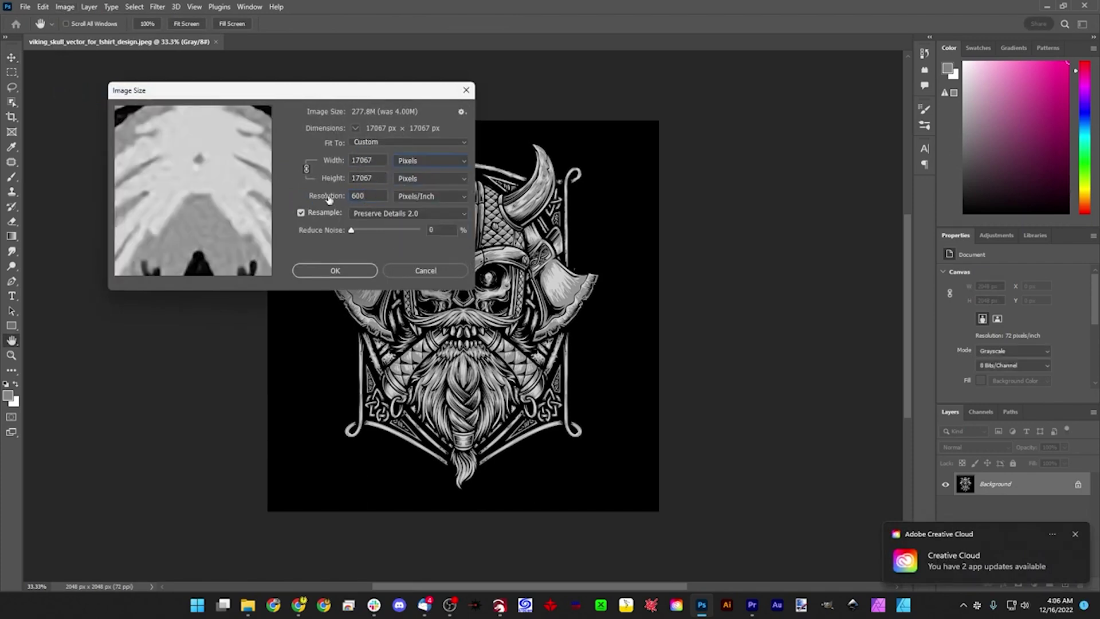
{"action": "left_click_drag", "start_coordinate": [366, 195], "coordinate": [325, 207]}
{"action": "left_click", "coordinate": [334, 271]}
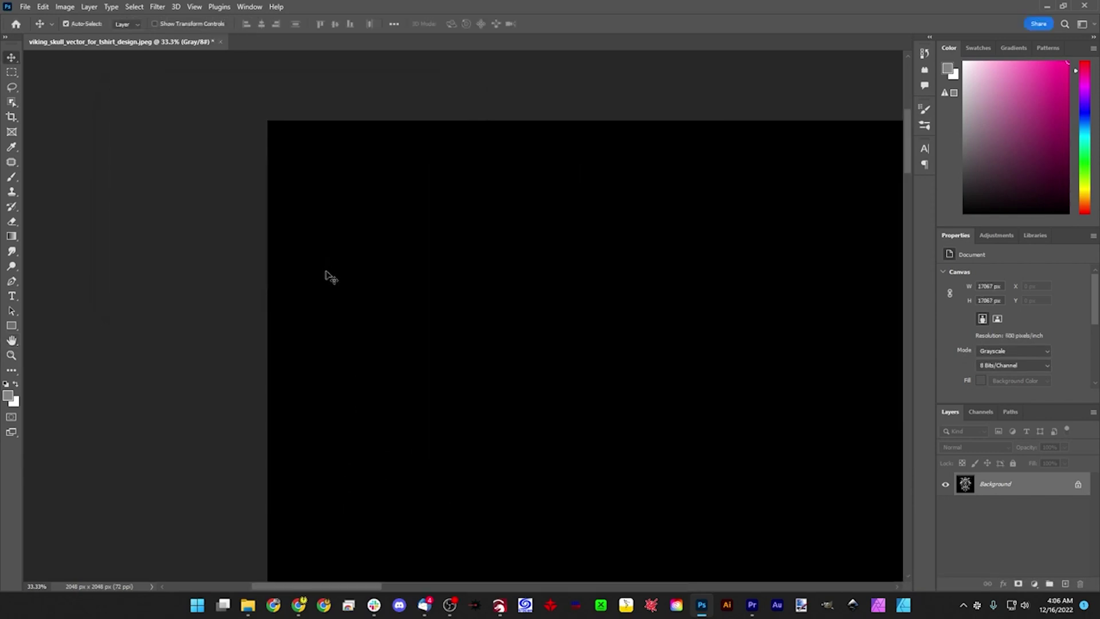
{"action": "key", "text": "ctrl+minus"}
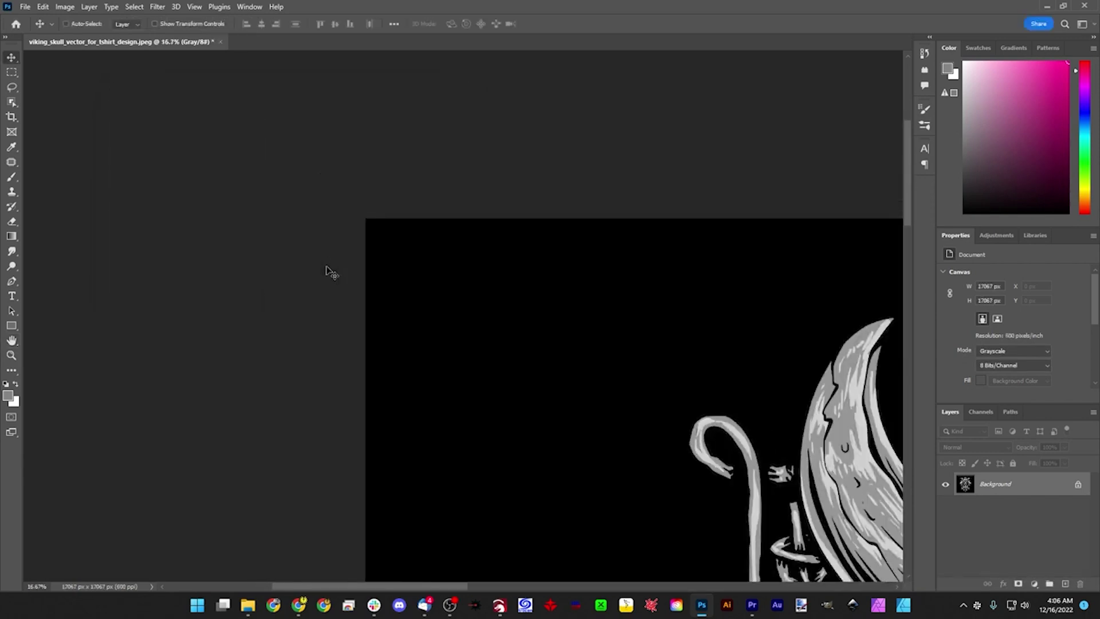
{"action": "key", "text": "ctrl+0"}
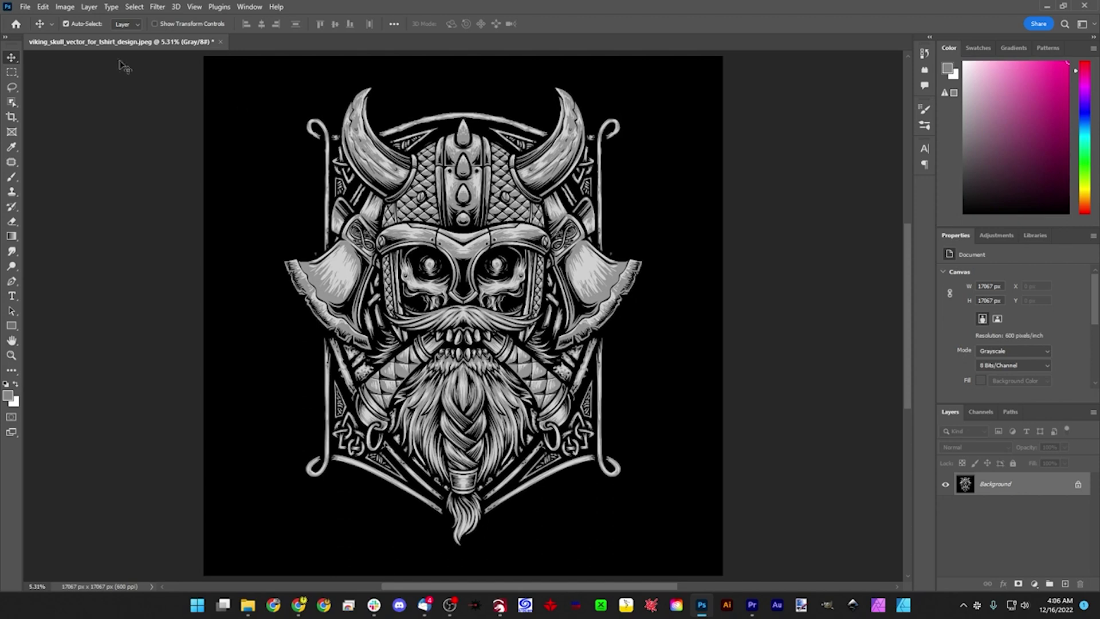
- Convert the image to RGB Color mode and save it under its existing JPEG file name
{"action": "left_click", "coordinate": [60, 8]}
{"action": "mouse_move", "coordinate": [93, 20]}
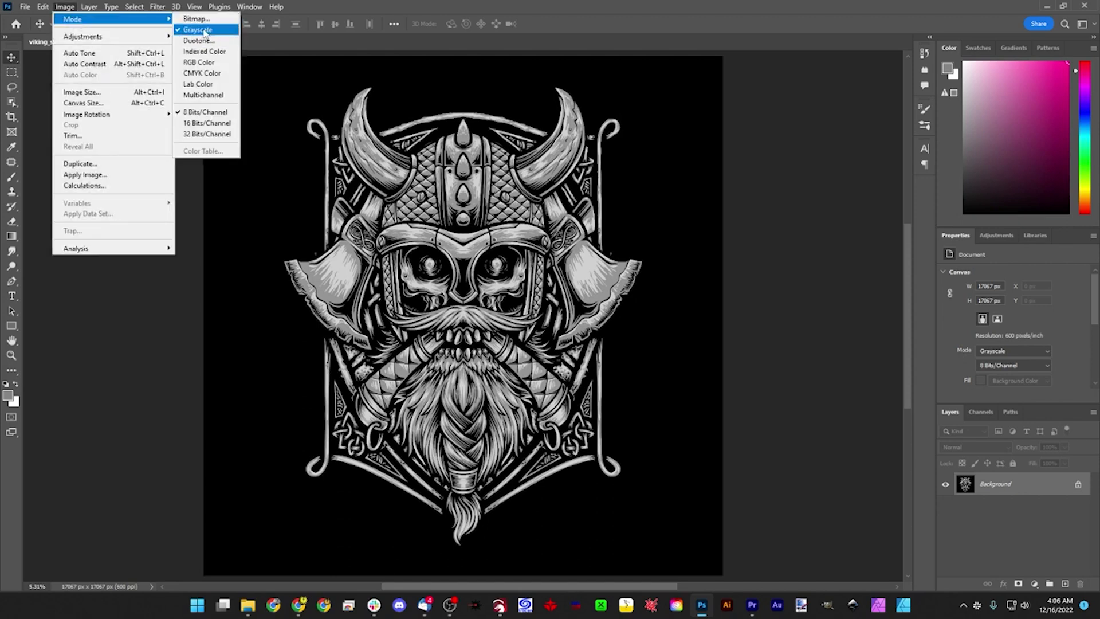
{"action": "left_click", "coordinate": [201, 62]}
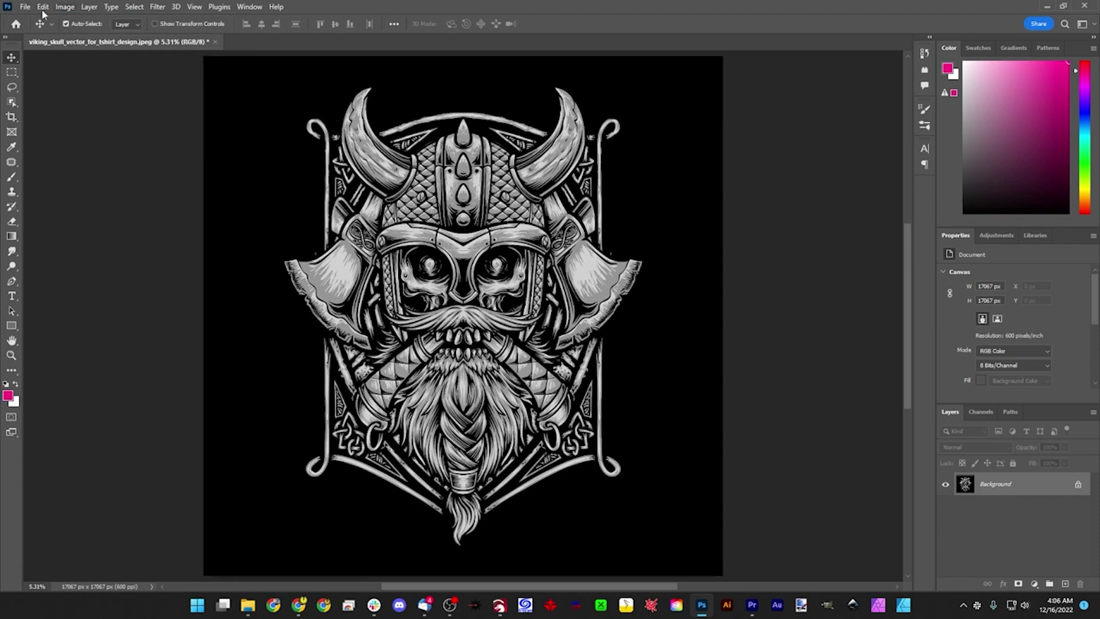
{"action": "left_click", "coordinate": [26, 7]}
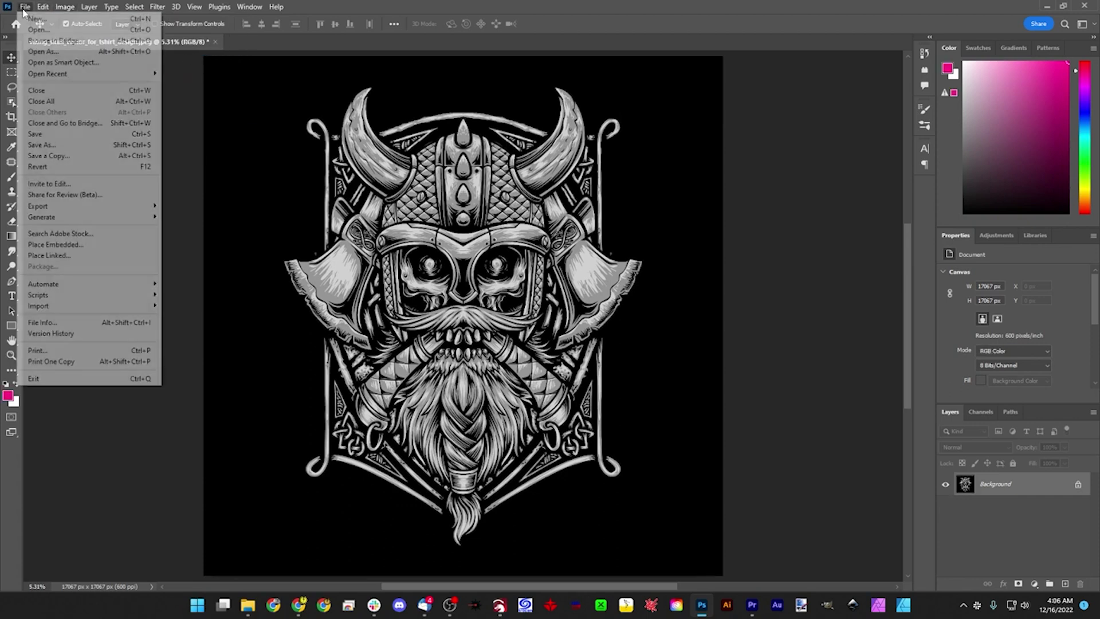
{"action": "left_click", "coordinate": [50, 137]}
{"action": "left_click", "coordinate": [606, 149]}
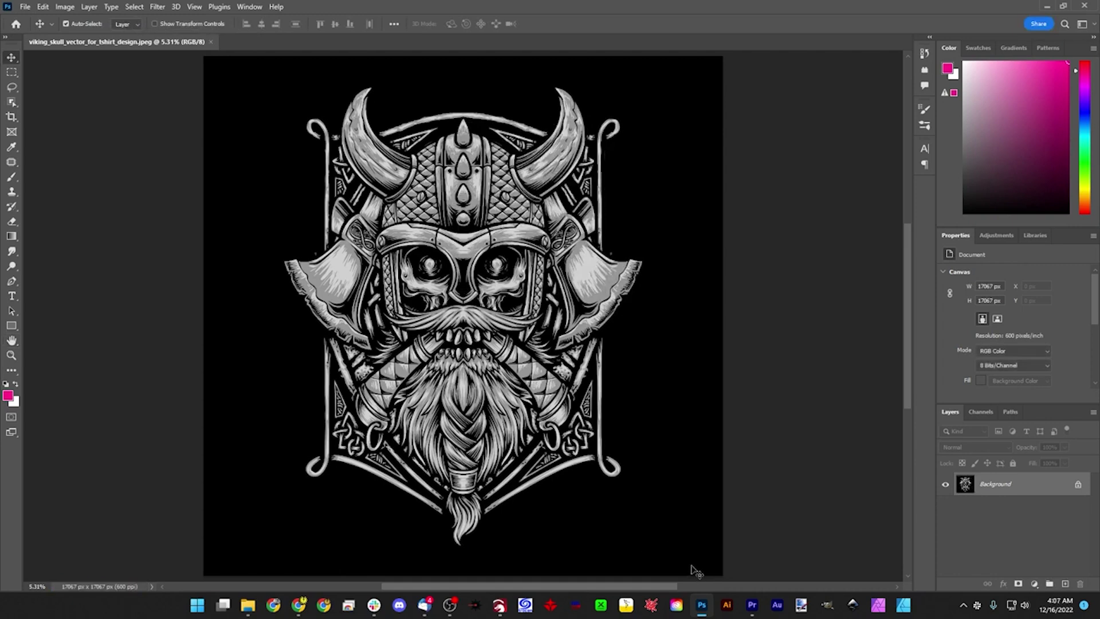
- Launch Adobe Illustrator, and close the image together with Photoshop
{"action": "left_click", "coordinate": [727, 606]}
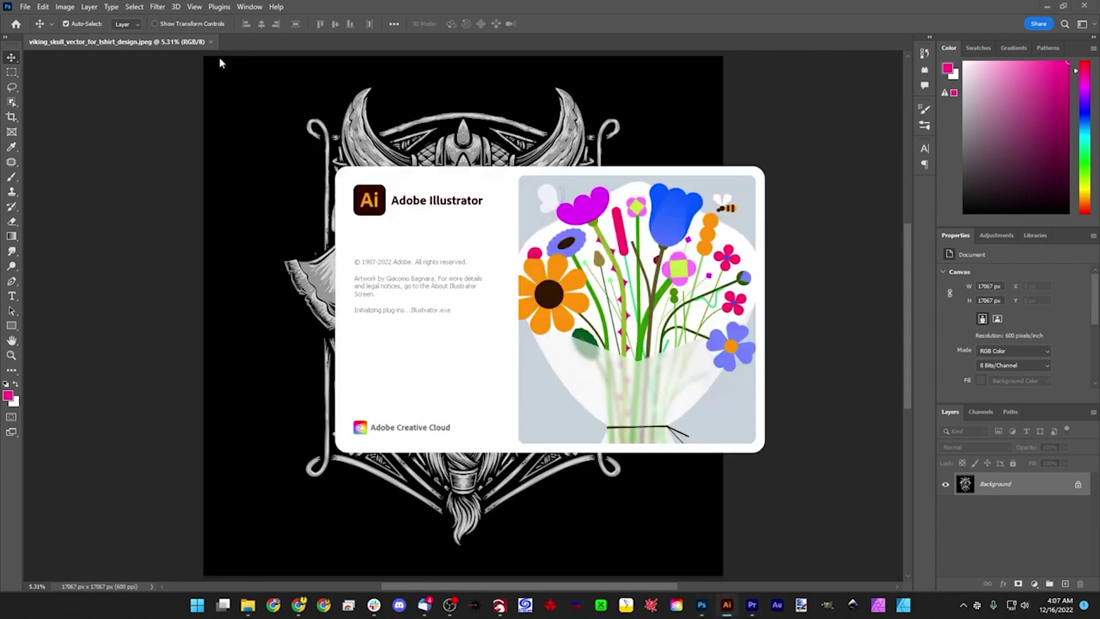
{"action": "left_click", "coordinate": [210, 42]}
{"action": "key", "text": "ctrl+q"}
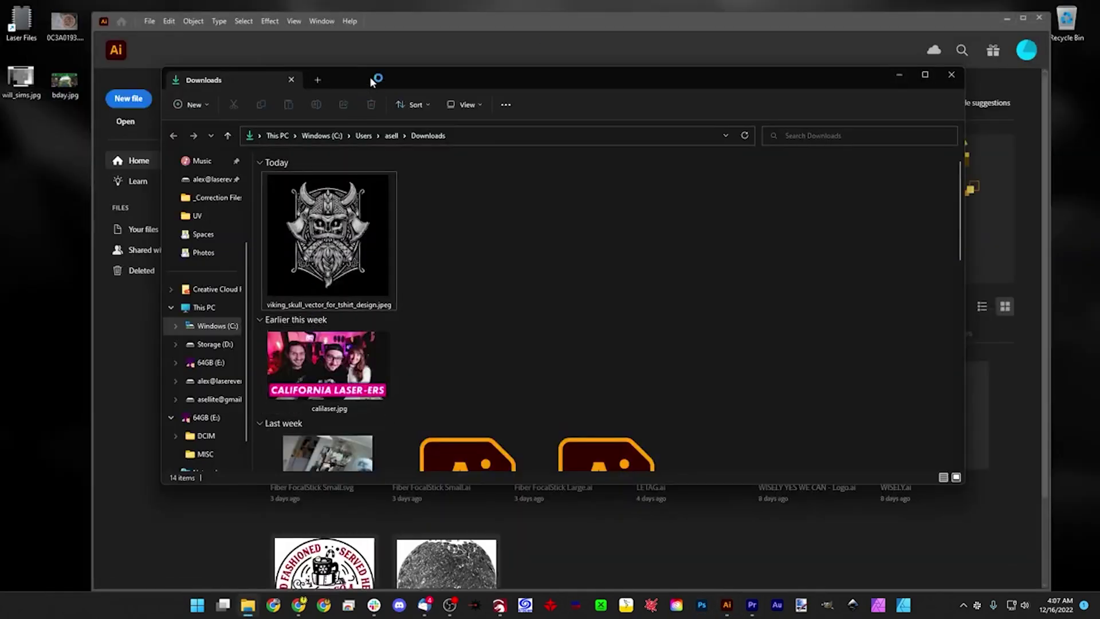
- Open viking_skull_vector_for_tshirt_design.jpeg from the Downloads folder in Illustrator, then close the folder and maximize the Illustrator window
{"action": "left_click_drag", "start_coordinate": [371, 80], "coordinate": [746, 126]}
{"action": "left_click_drag", "start_coordinate": [723, 274], "coordinate": [457, 252]}
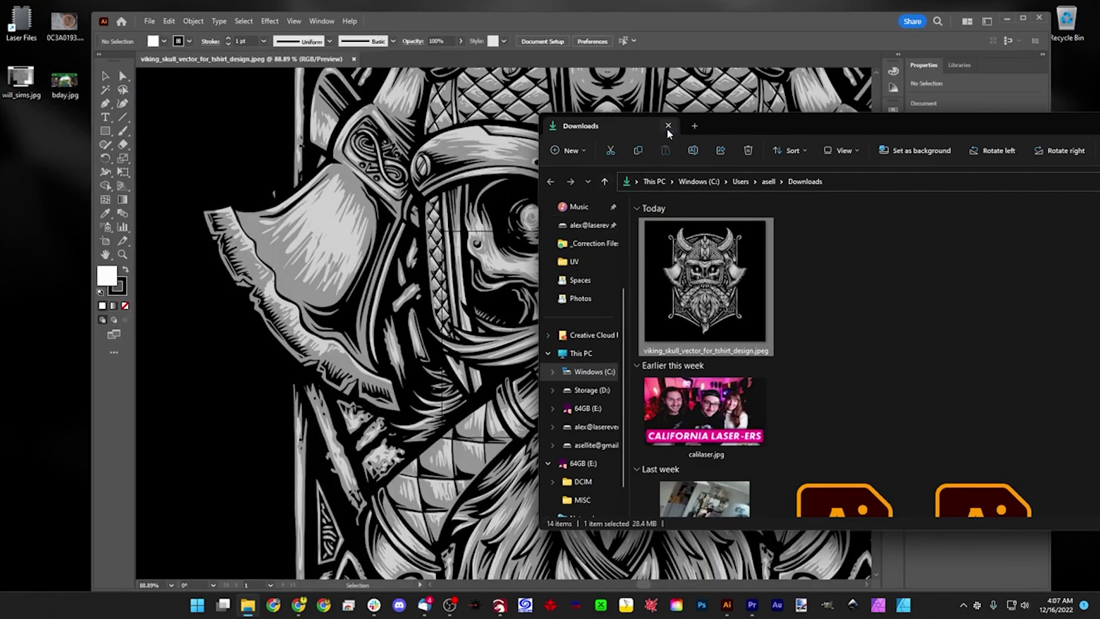
{"action": "left_click", "coordinate": [668, 126]}
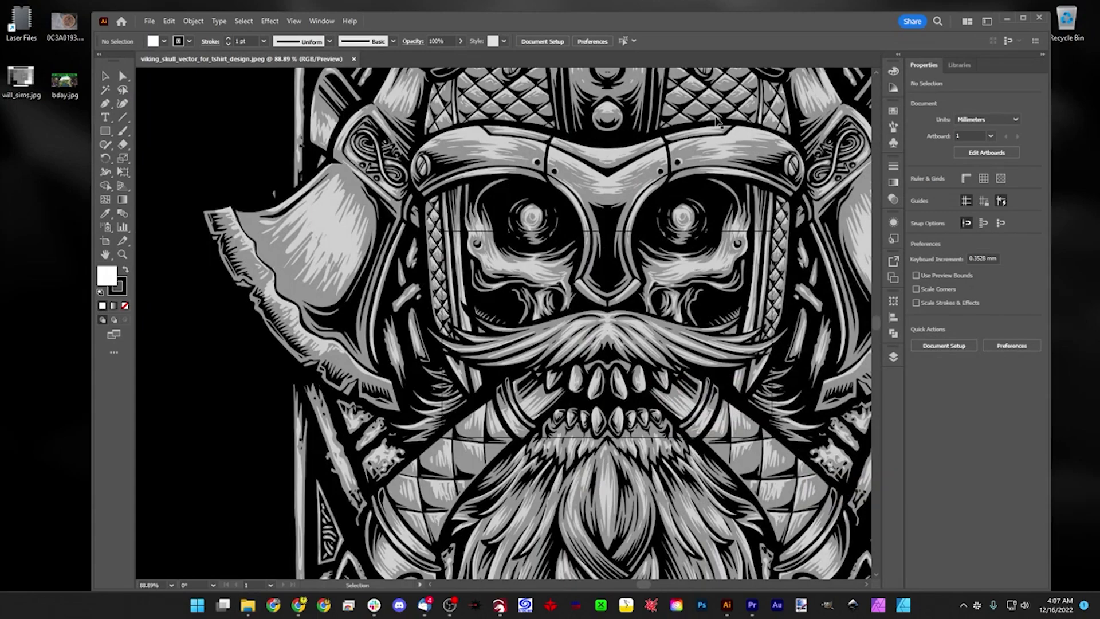
{"action": "left_click", "coordinate": [1021, 18]}
{"action": "scroll", "coordinate": [643, 207], "scroll_direction": "up", "scroll_amount": 5}
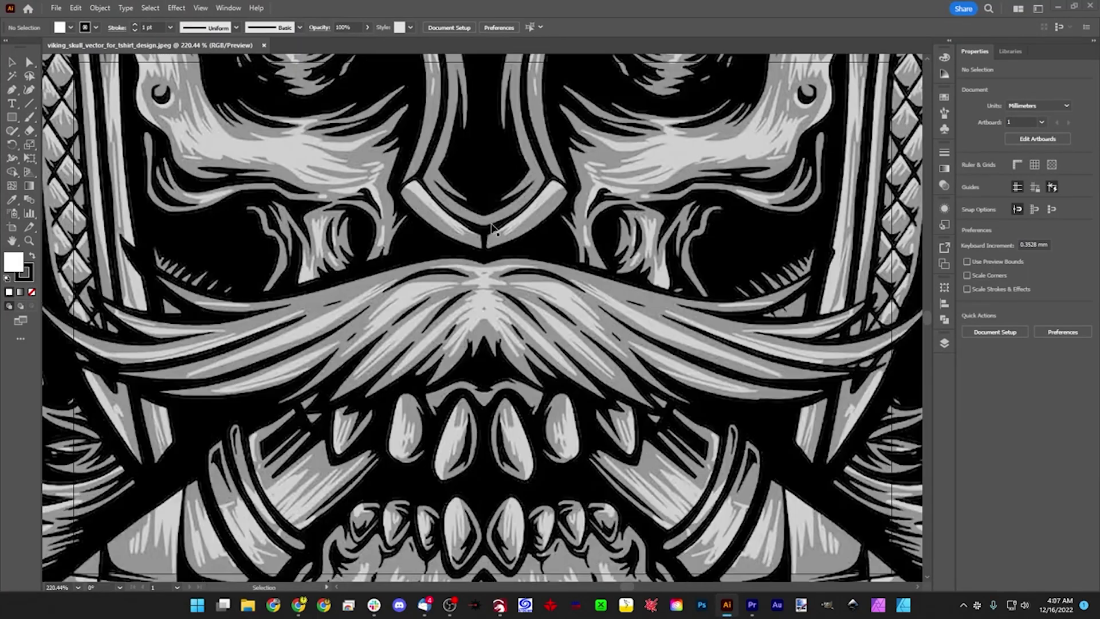
{"action": "scroll", "coordinate": [492, 228], "scroll_direction": "down", "scroll_amount": 6}
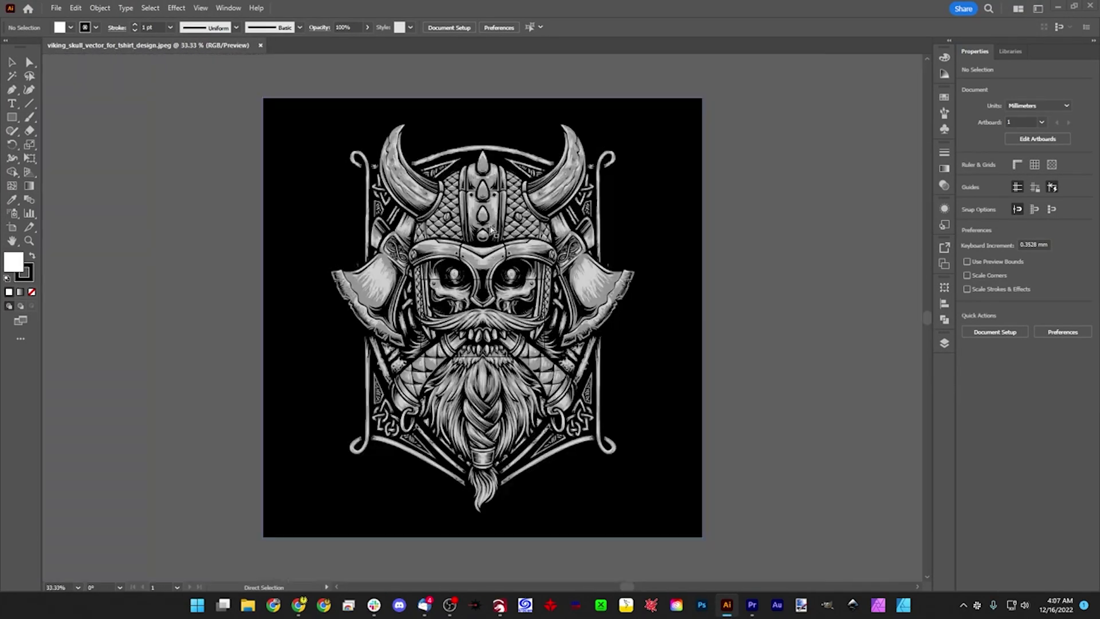
- Trace the viking skull image with the 3 Colors Image Trace preset, accepting the slow processing of the large image
{"action": "left_click", "coordinate": [319, 167]}
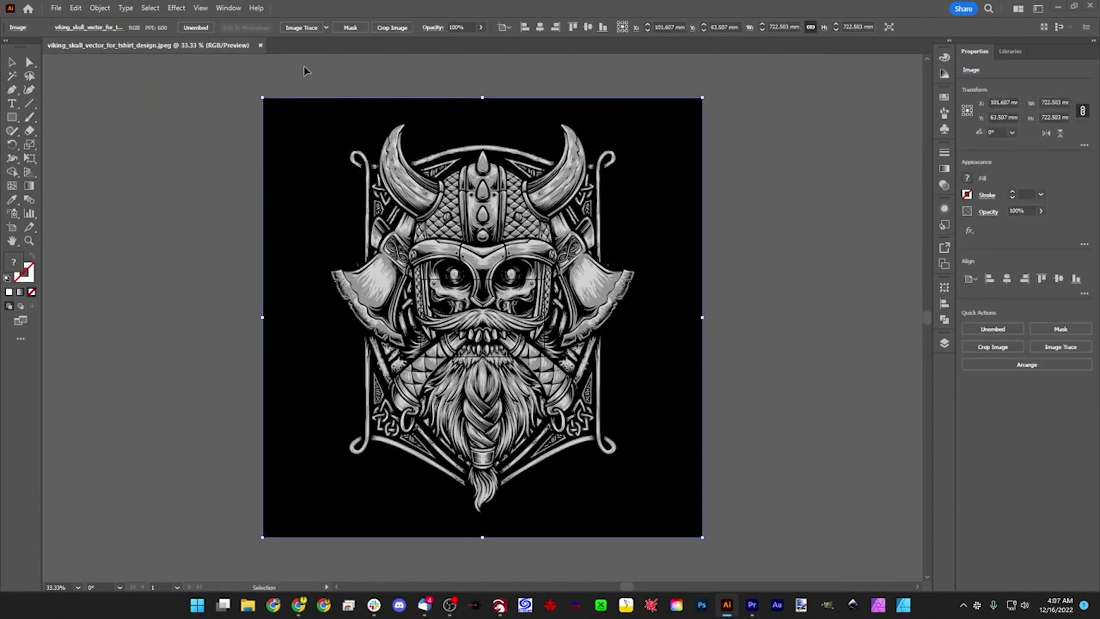
{"action": "left_click", "coordinate": [326, 28]}
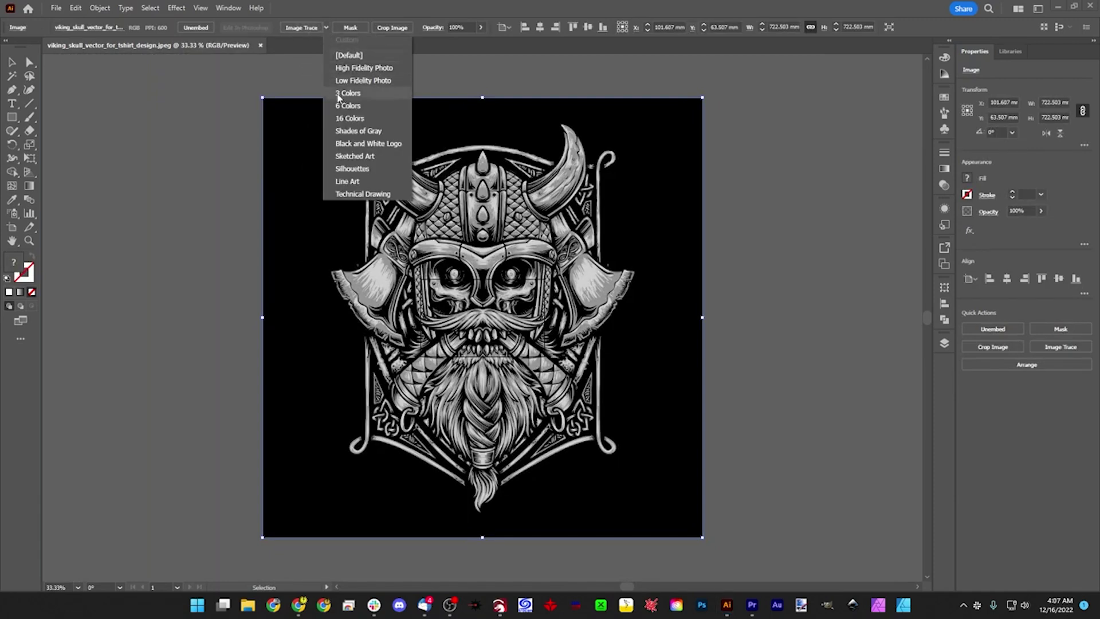
{"action": "left_click", "coordinate": [356, 94]}
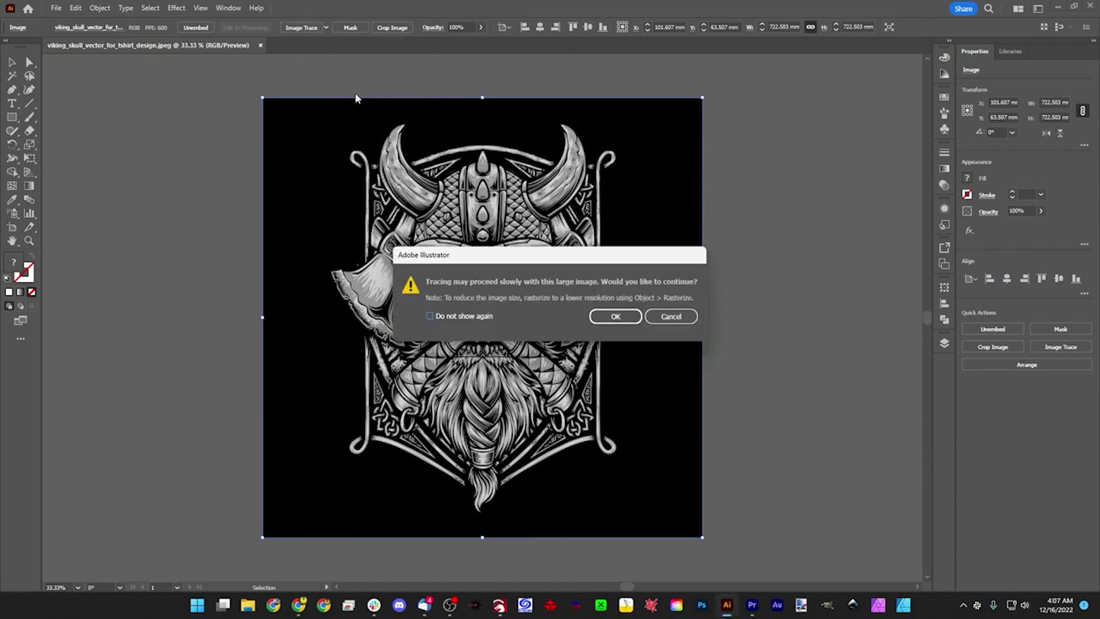
{"action": "left_click", "coordinate": [606, 317]}
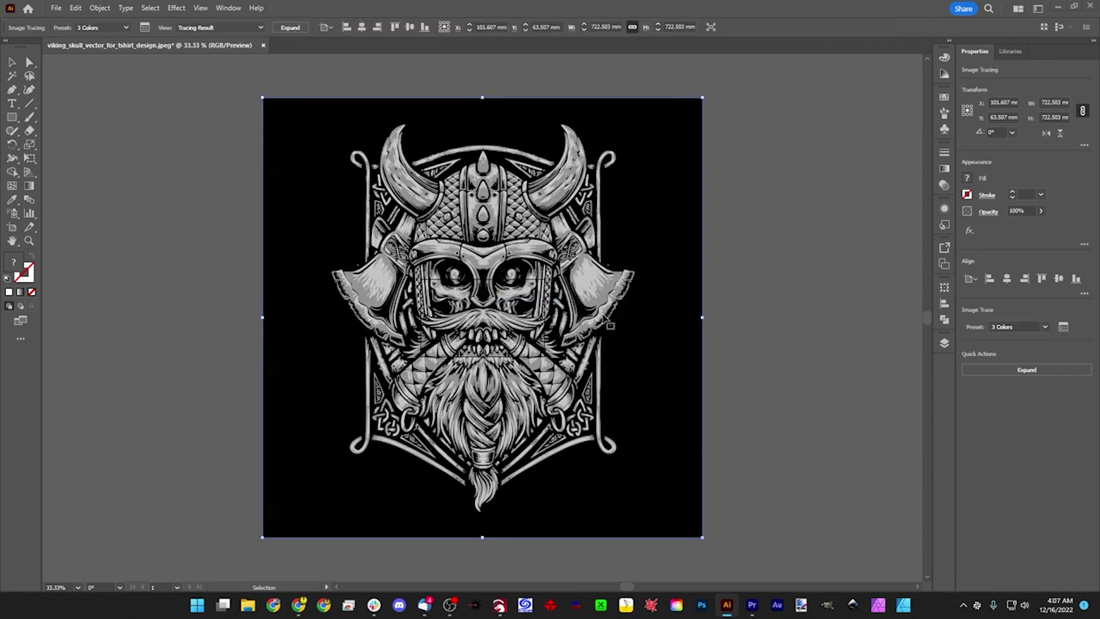
- Expand the tracing result into vector paths, ungroup them and clear the selection
{"action": "left_click", "coordinate": [281, 29]}
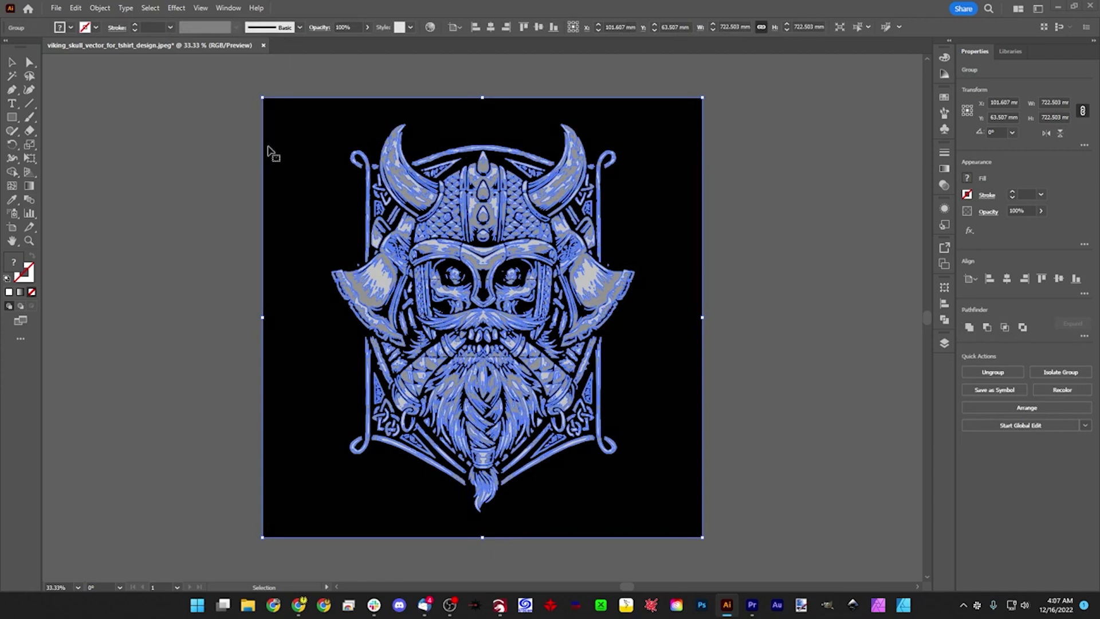
{"action": "right_click", "coordinate": [289, 144]}
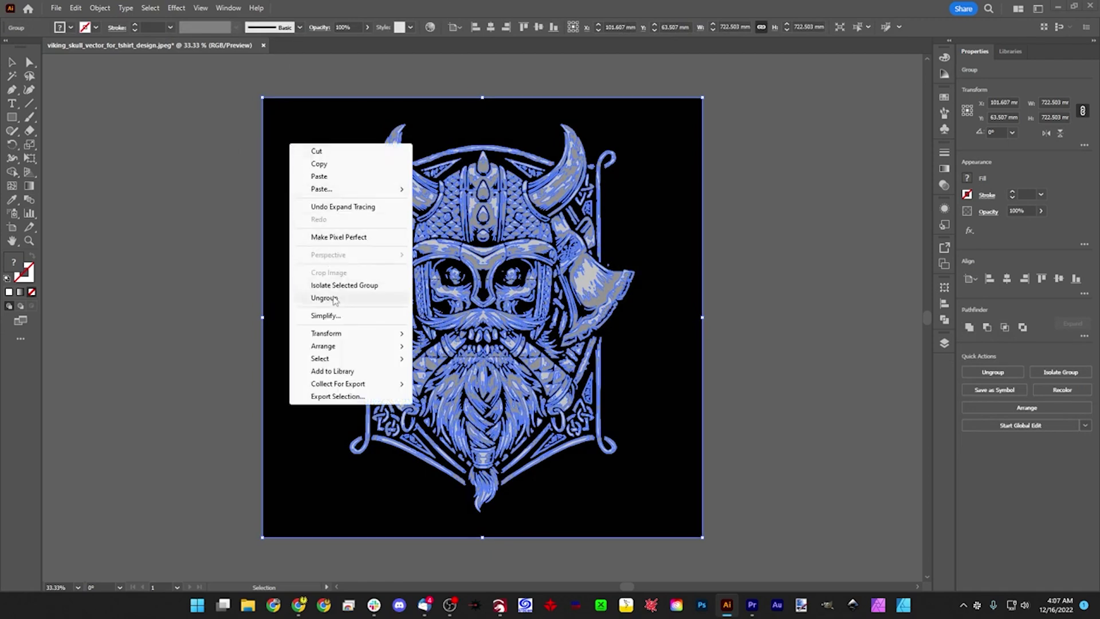
{"action": "left_click", "coordinate": [322, 297]}
{"action": "left_click", "coordinate": [215, 250]}
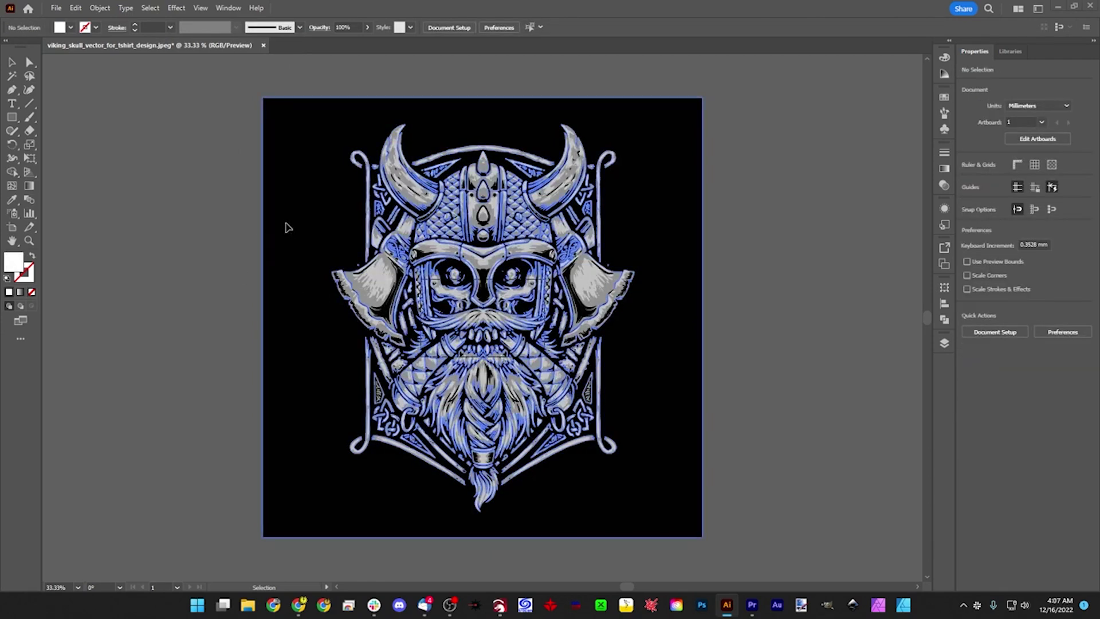
- Select all shapes sharing the light gray fill color of the left axe blade and move them off the artboard to its left
{"action": "left_click", "coordinate": [373, 276]}
{"action": "left_click", "coordinate": [375, 277]}
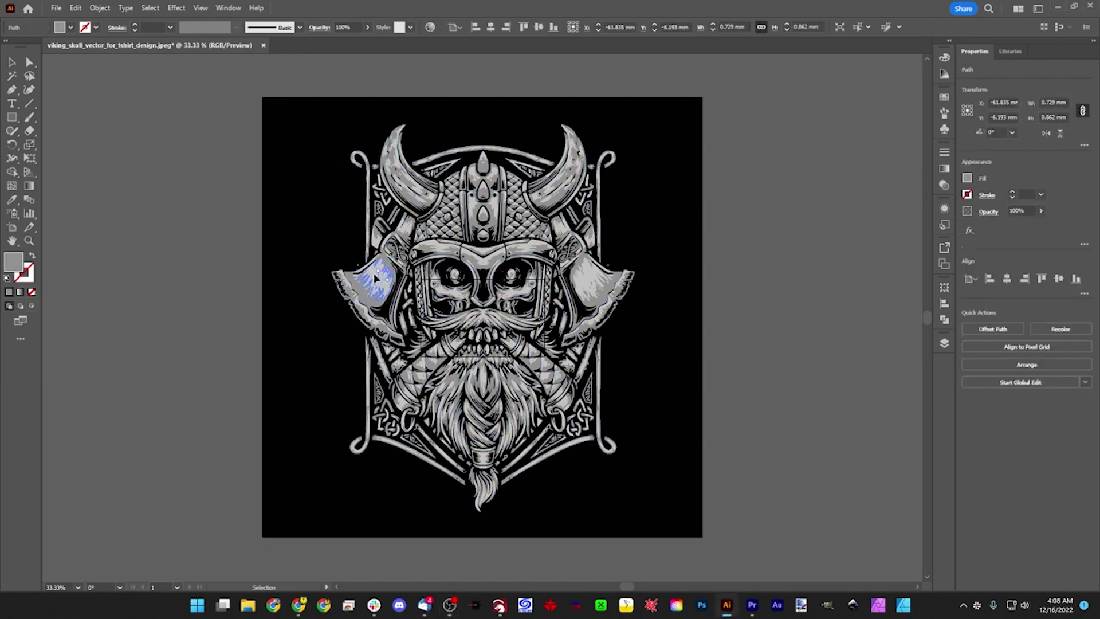
{"action": "left_click", "coordinate": [100, 8]}
{"action": "mouse_move", "coordinate": [151, 8]}
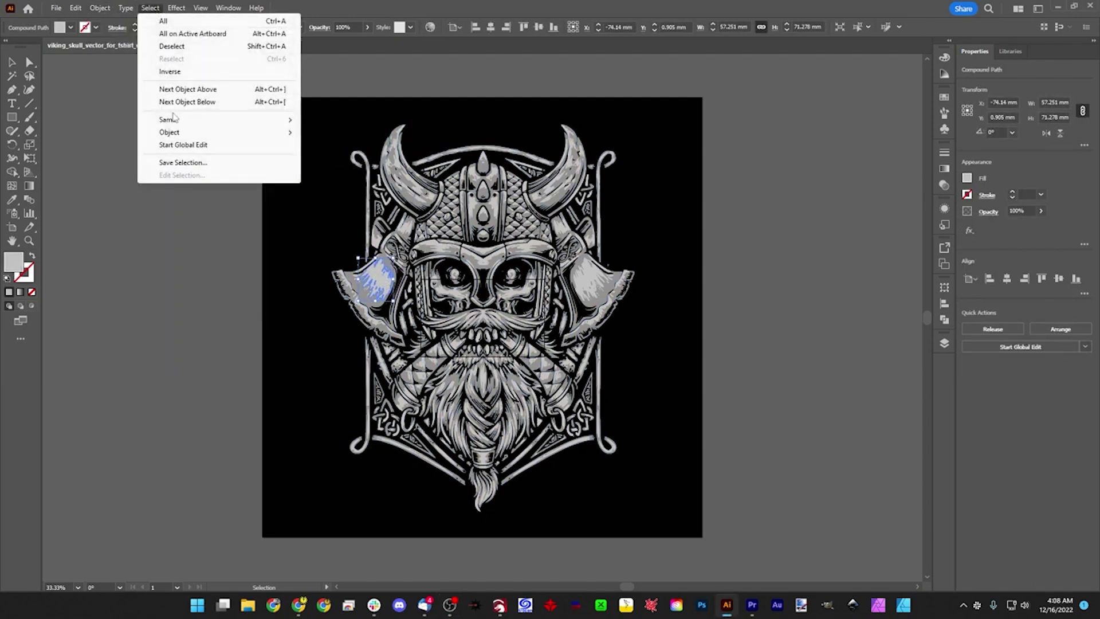
{"action": "mouse_move", "coordinate": [175, 122]}
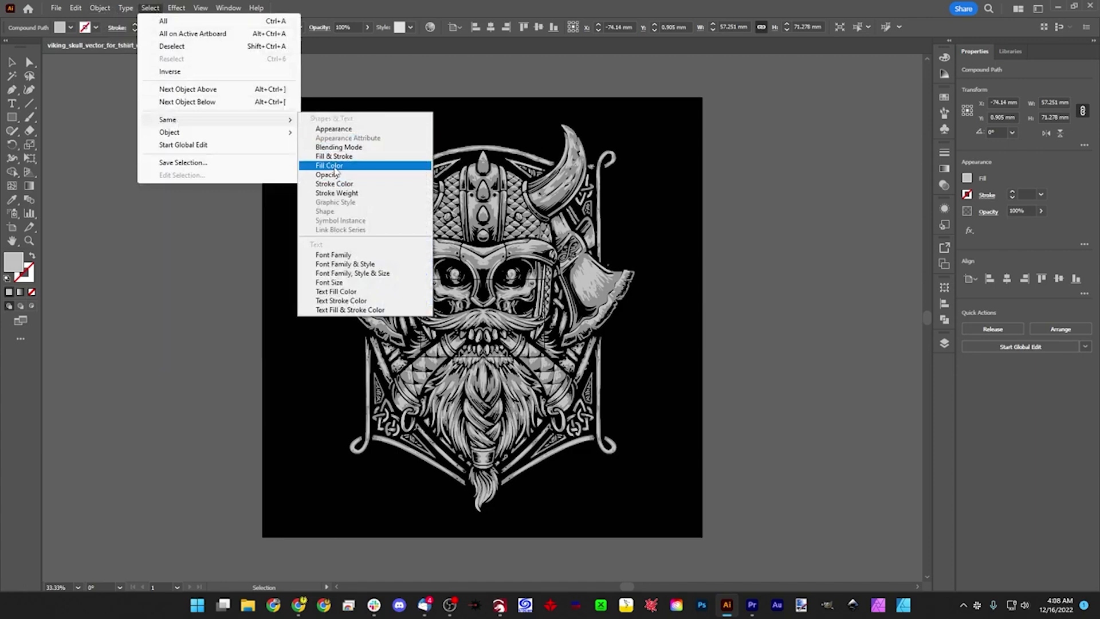
{"action": "left_click", "coordinate": [329, 165]}
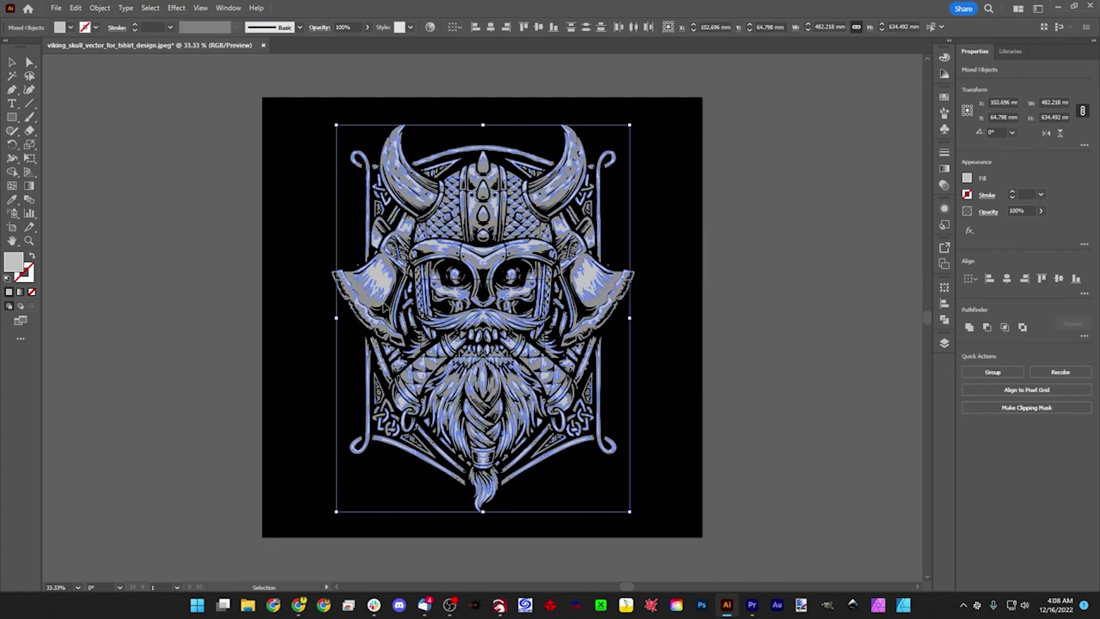
{"action": "left_click_drag", "start_coordinate": [384, 305], "coordinate": [168, 282]}
{"action": "left_click", "coordinate": [221, 356]}
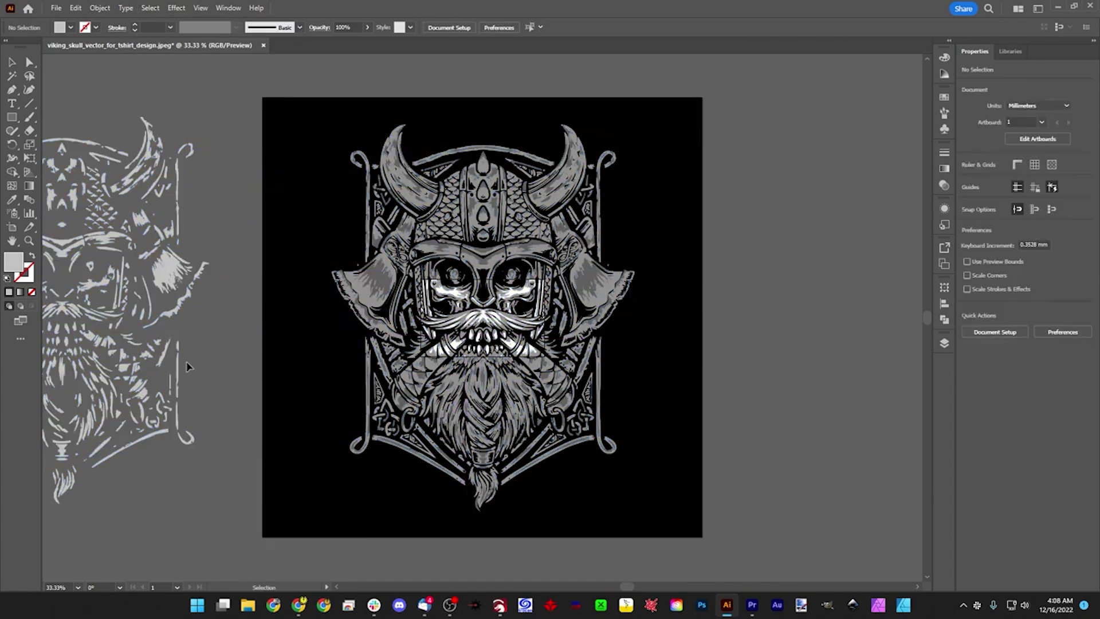
- Select all shapes with the darker gray fill color of the left axe and move them to the left of the light gray artwork
{"action": "left_click_drag", "start_coordinate": [186, 366], "coordinate": [412, 353]}
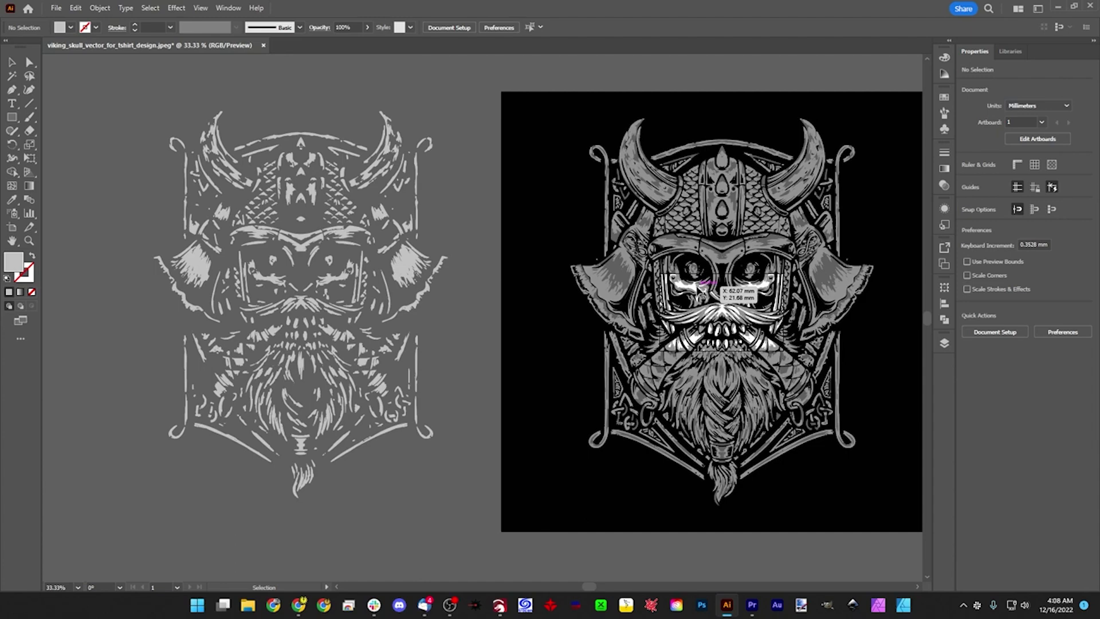
{"action": "left_click", "coordinate": [702, 289]}
{"action": "left_click", "coordinate": [604, 292]}
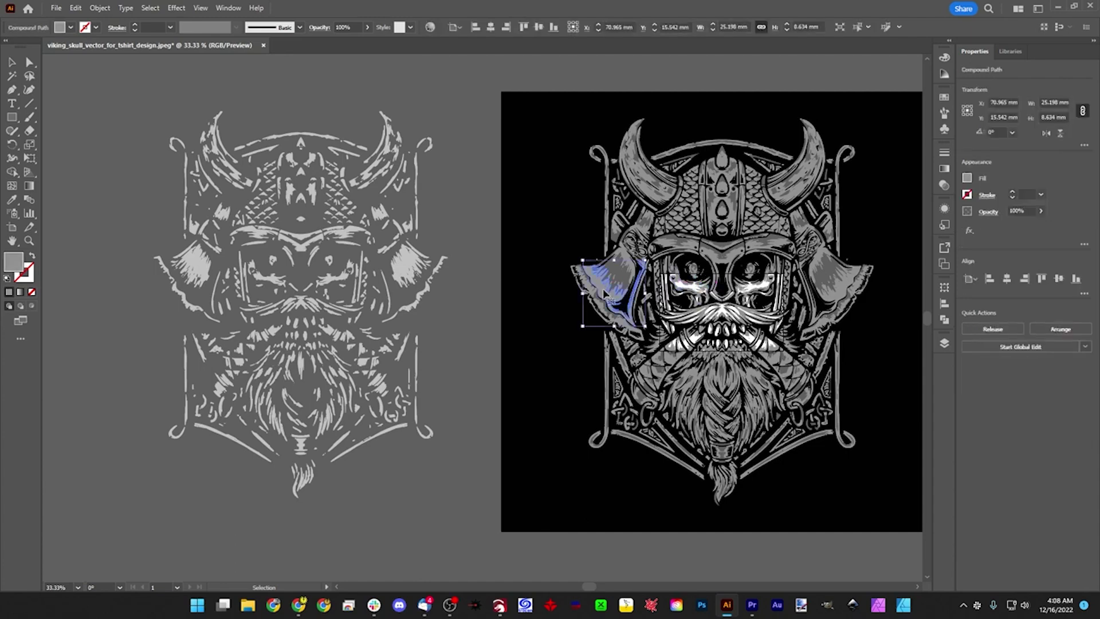
{"action": "left_click", "coordinate": [150, 8]}
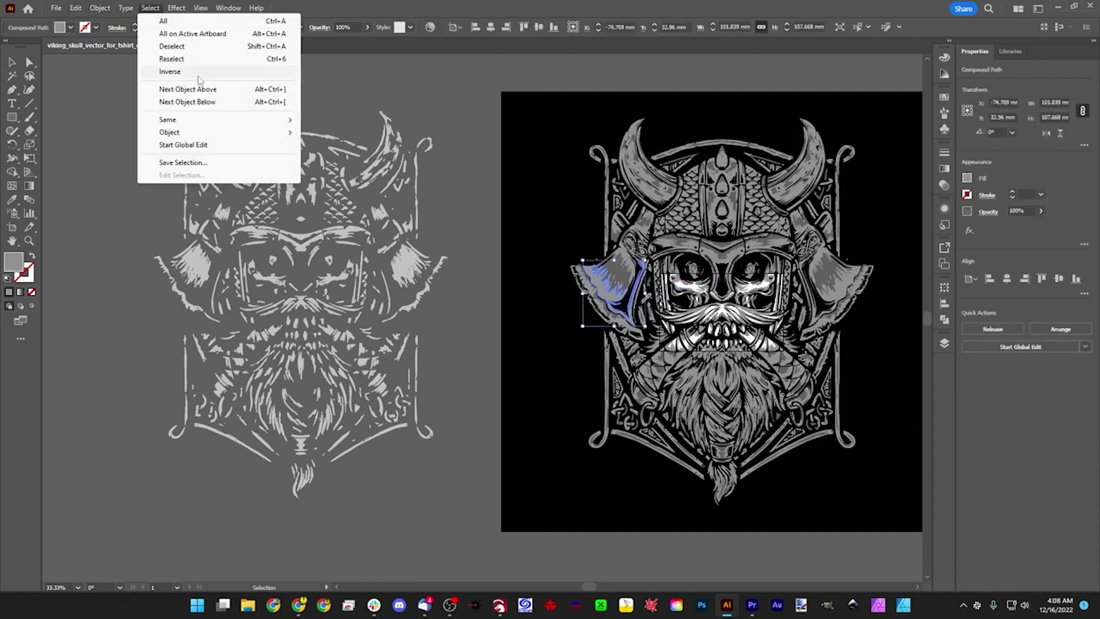
{"action": "mouse_move", "coordinate": [192, 119]}
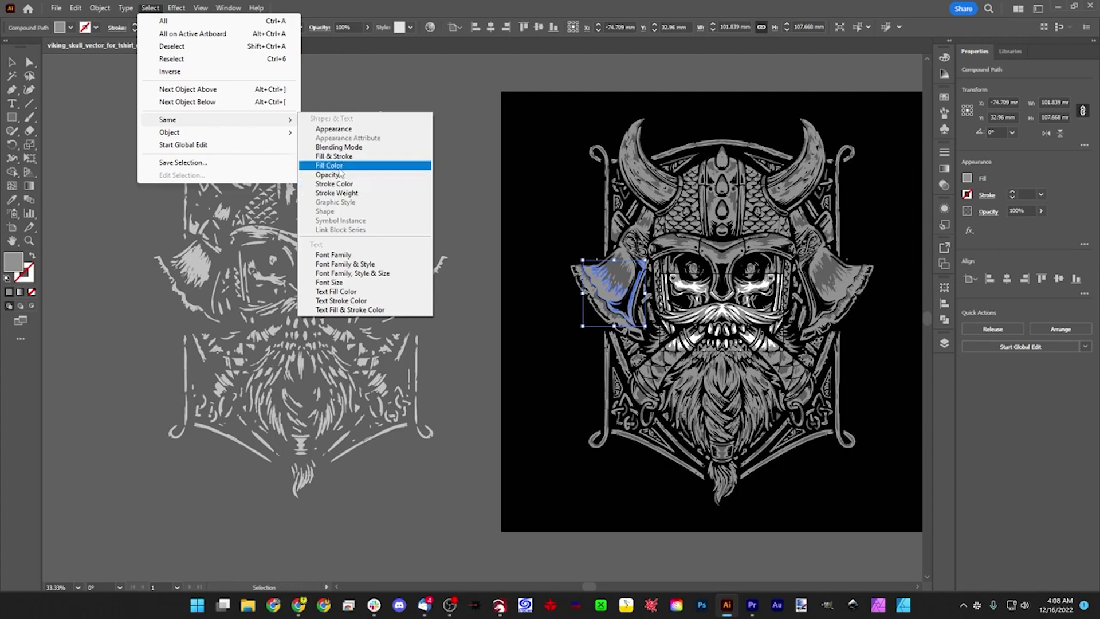
{"action": "left_click", "coordinate": [338, 166]}
{"action": "left_click_drag", "start_coordinate": [647, 191], "coordinate": [113, 298]}
{"action": "left_click_drag", "start_coordinate": [114, 299], "coordinate": [284, 145]}
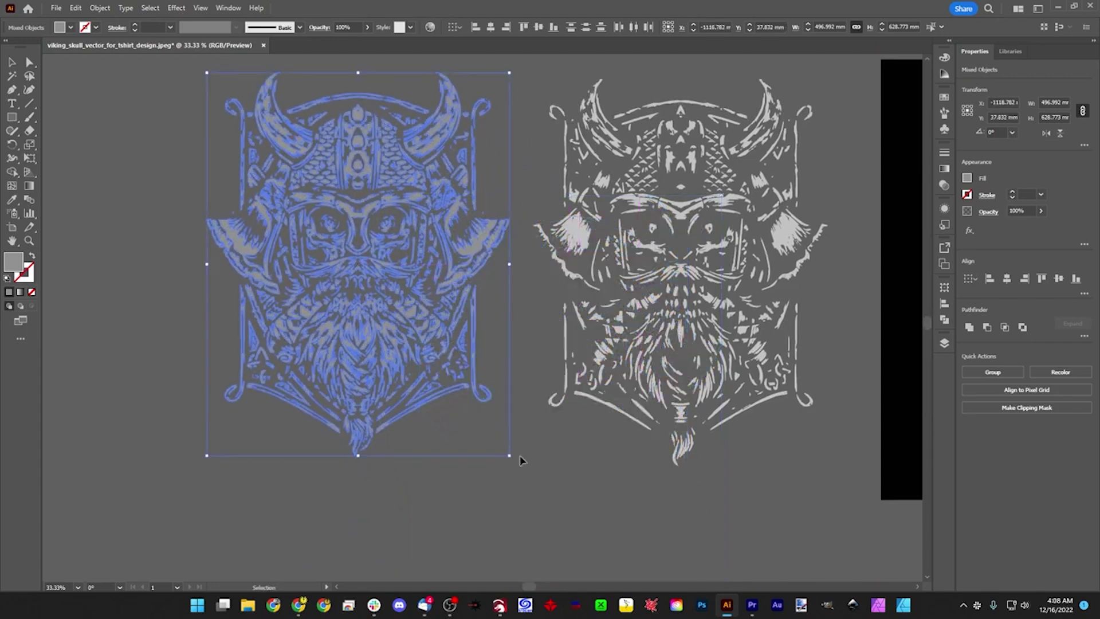
- Select all shapes sharing the black fill color except the large background piece, and move them to the left of the darker gray artwork
{"action": "left_click", "coordinate": [577, 487]}
{"action": "scroll", "coordinate": [813, 397], "scroll_direction": "right", "scroll_amount": 5}
{"action": "left_click", "coordinate": [511, 304]}
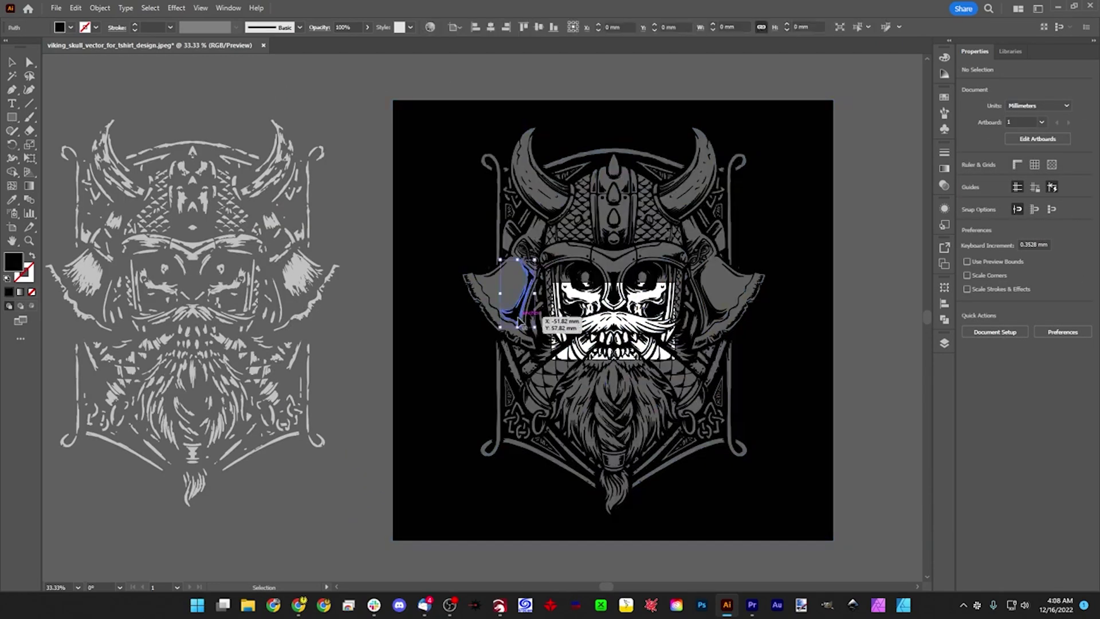
{"action": "left_click", "coordinate": [150, 8]}
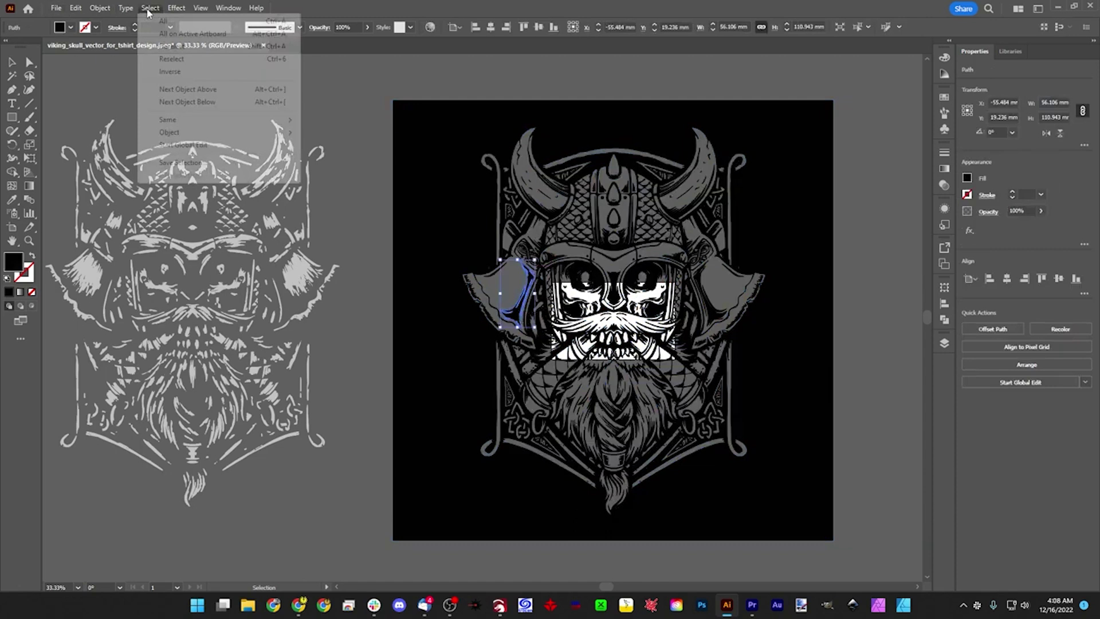
{"action": "mouse_move", "coordinate": [192, 120]}
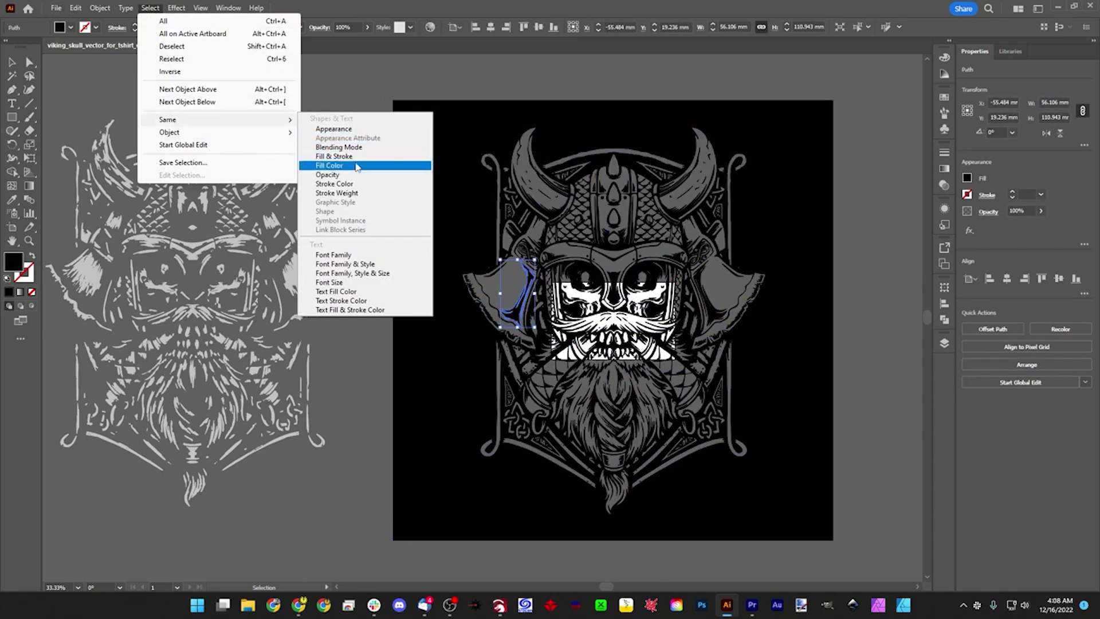
{"action": "left_click", "coordinate": [338, 165]}
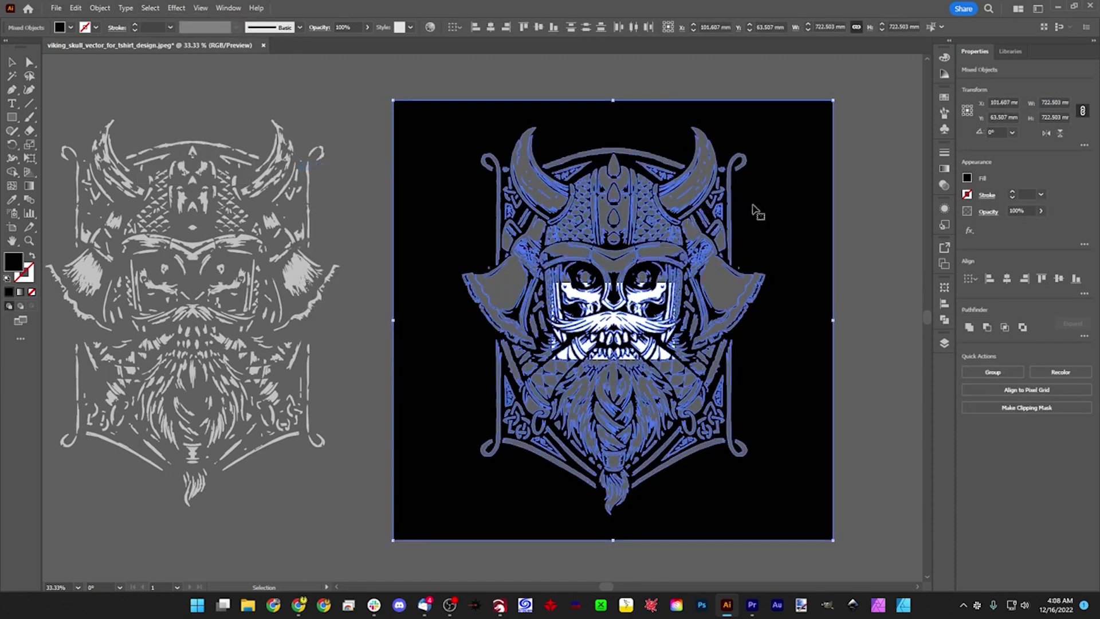
{"action": "left_click", "coordinate": [767, 278], "text": "shift"}
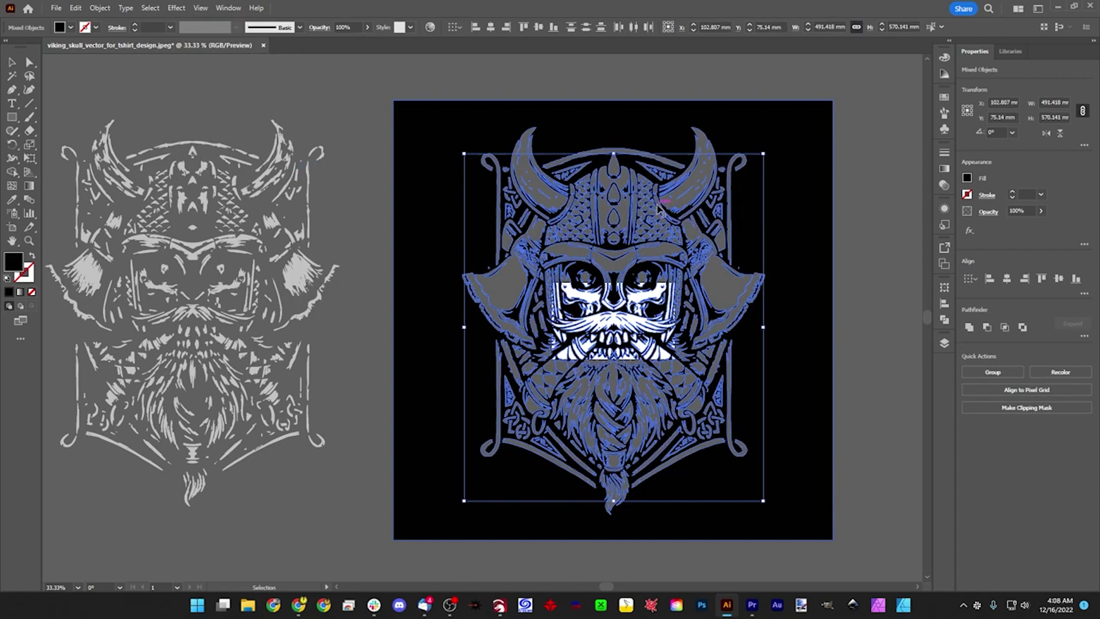
{"action": "scroll", "coordinate": [678, 269], "scroll_direction": "down", "scroll_amount": 2}
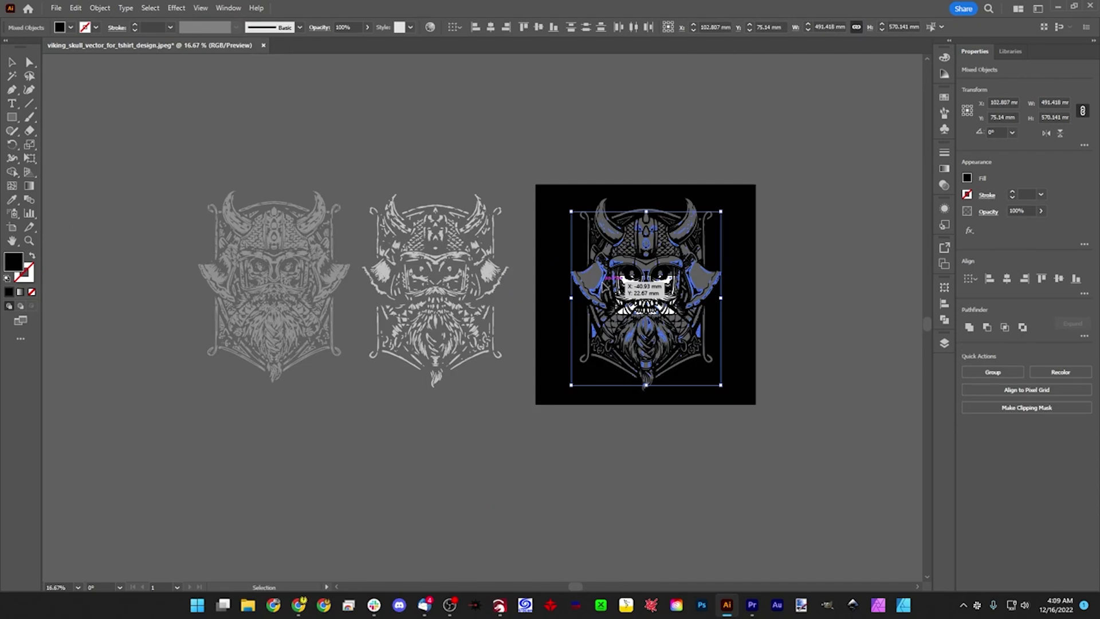
{"action": "left_click_drag", "start_coordinate": [607, 280], "coordinate": [108, 280]}
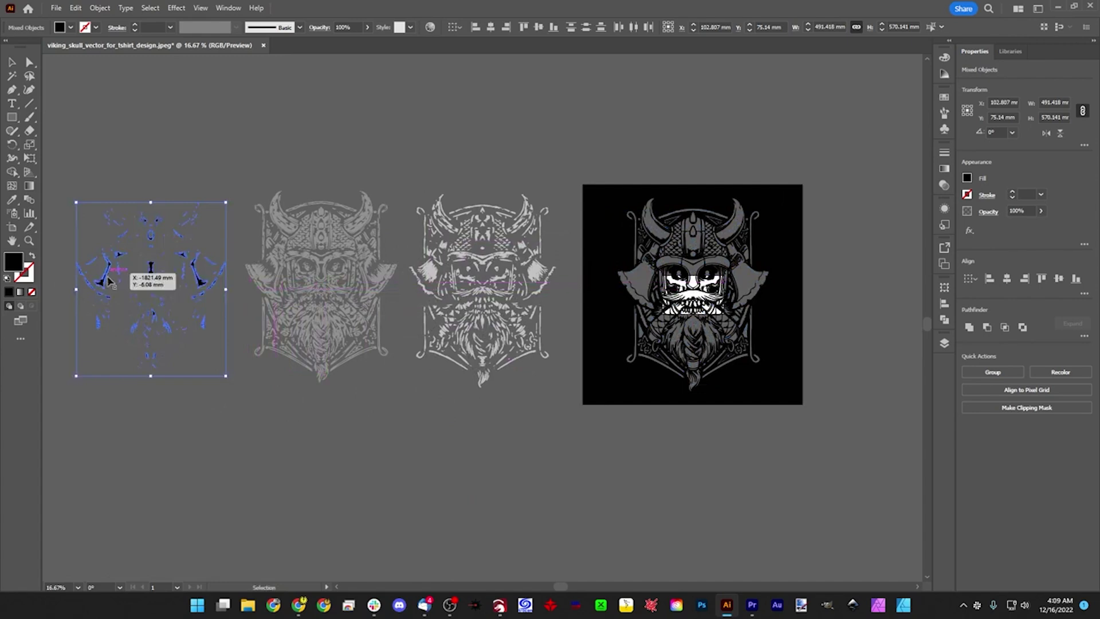
{"action": "left_click", "coordinate": [412, 466]}
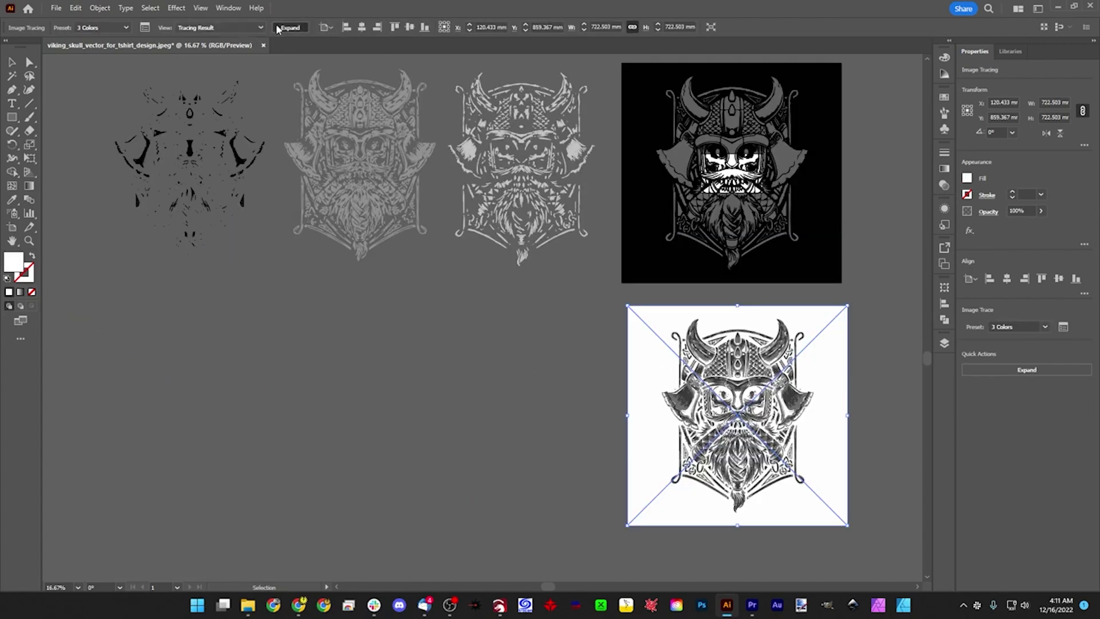
- Expand the second 3 Colors tracing on the white background into vector paths, ungroup them and clear the selection
{"action": "left_click", "coordinate": [284, 27]}
{"action": "left_click", "coordinate": [542, 358]}
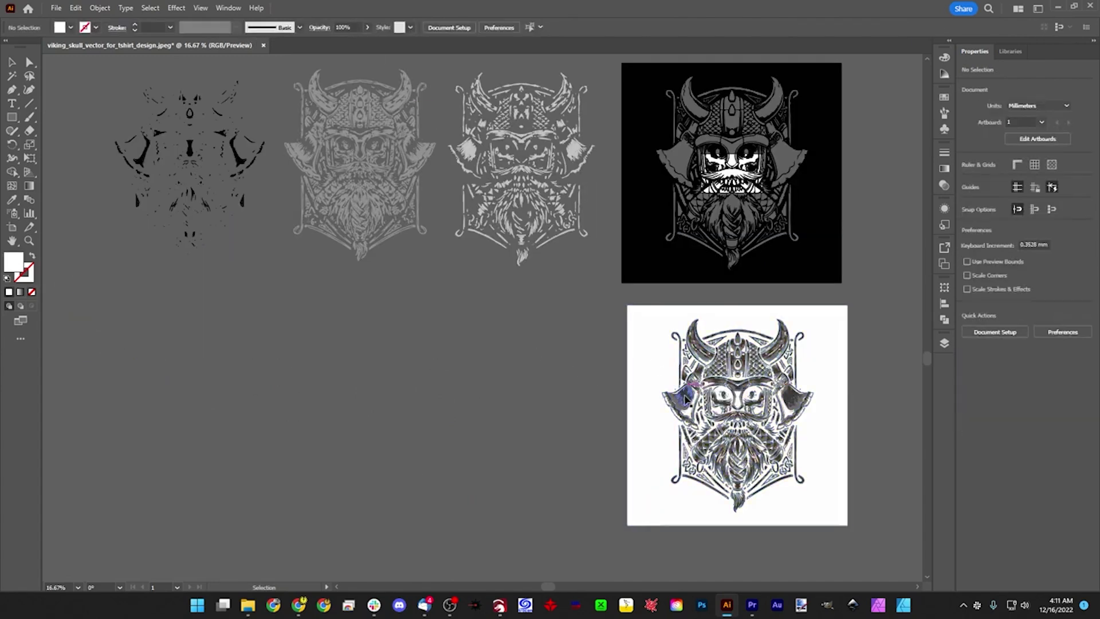
{"action": "left_click", "coordinate": [686, 399]}
{"action": "right_click", "coordinate": [687, 398]}
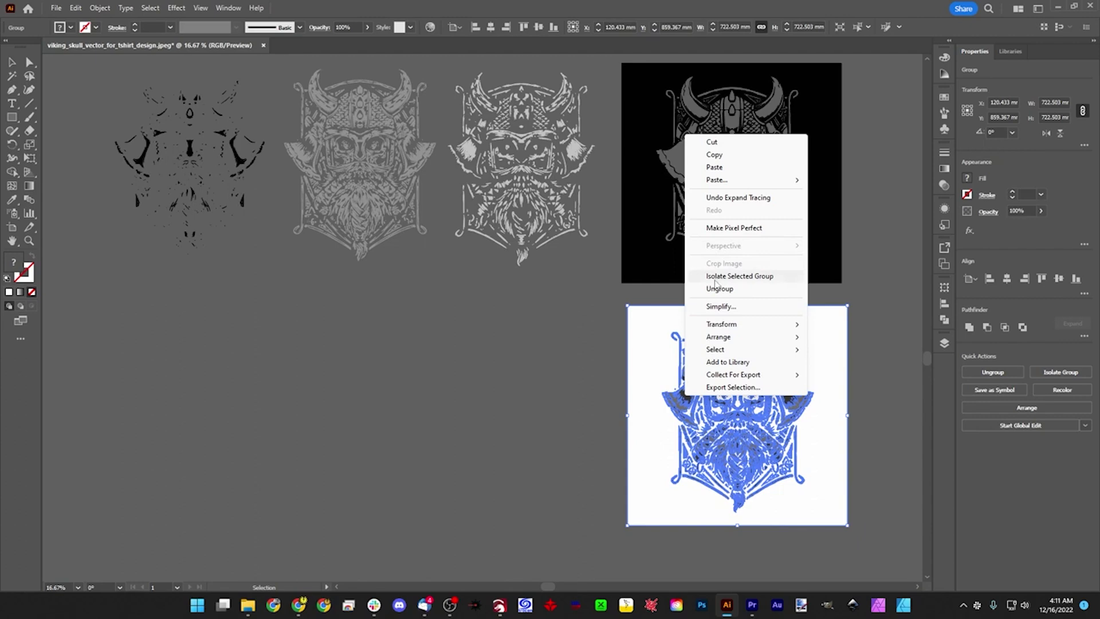
{"action": "left_click", "coordinate": [717, 288]}
{"action": "left_click", "coordinate": [595, 381]}
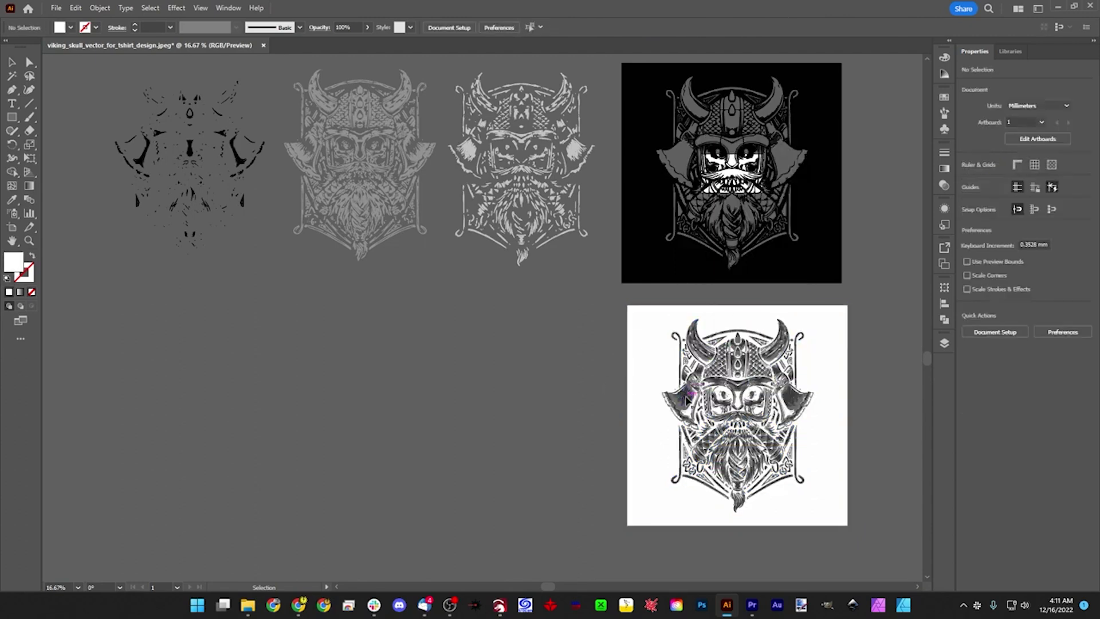
- Select all shapes with the dark gray fill color of the left axe blade and move them to the left of the white background artwork
{"action": "left_click", "coordinate": [685, 399]}
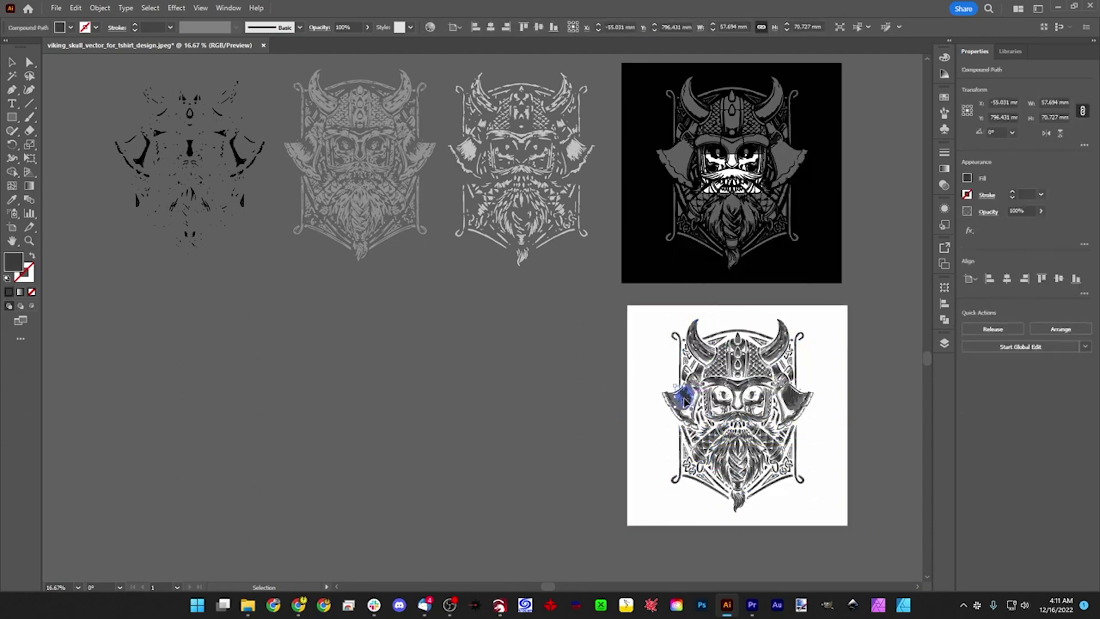
{"action": "left_click", "coordinate": [151, 7]}
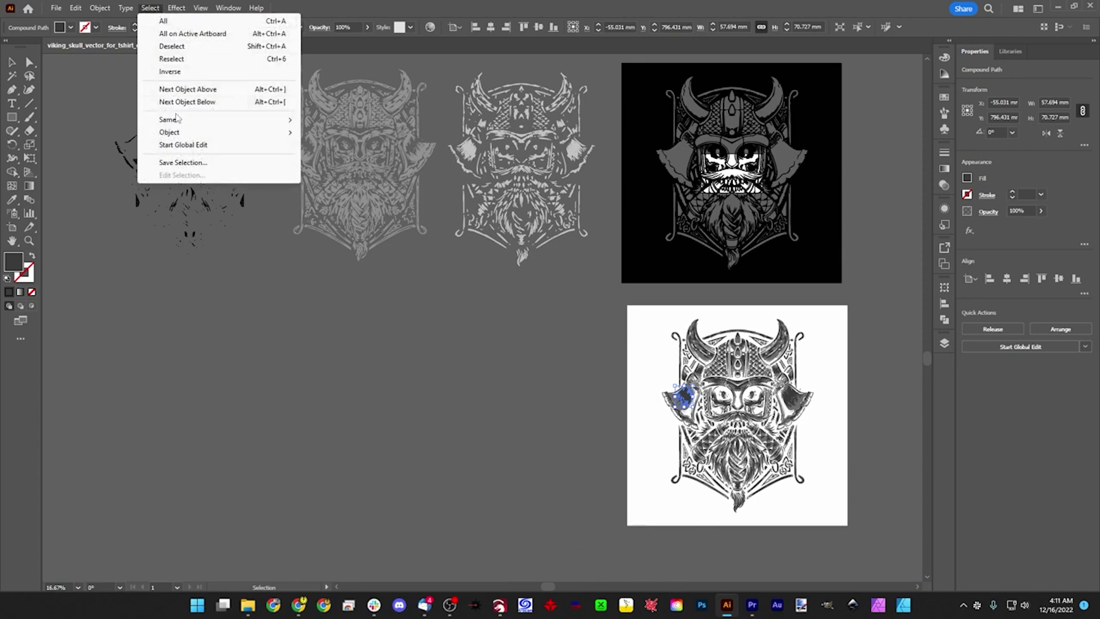
{"action": "mouse_move", "coordinate": [172, 120]}
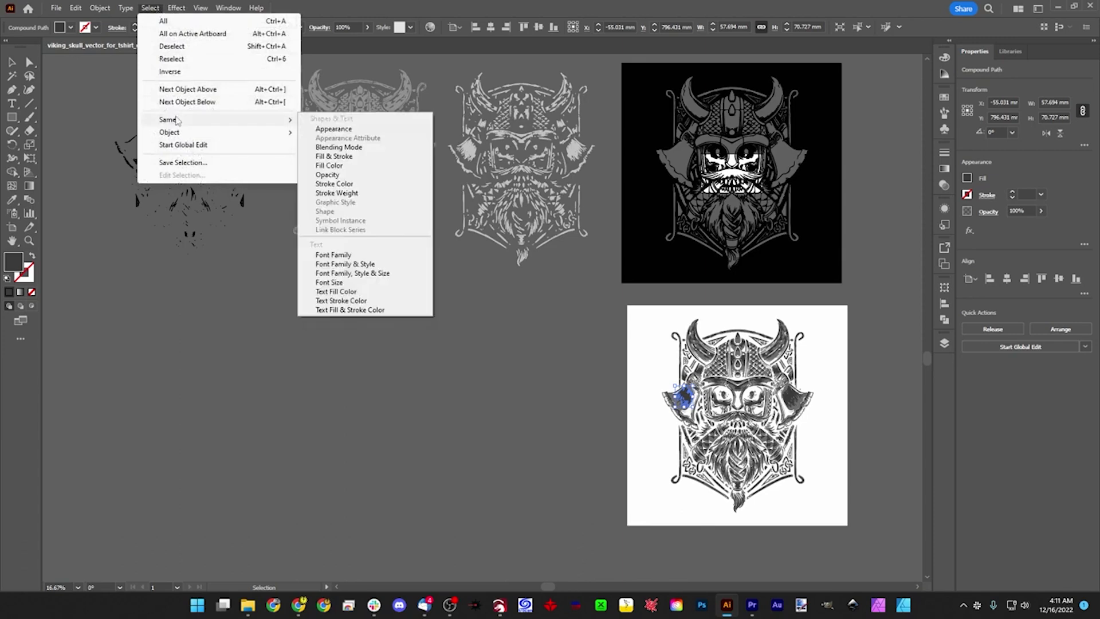
{"action": "left_click", "coordinate": [330, 166]}
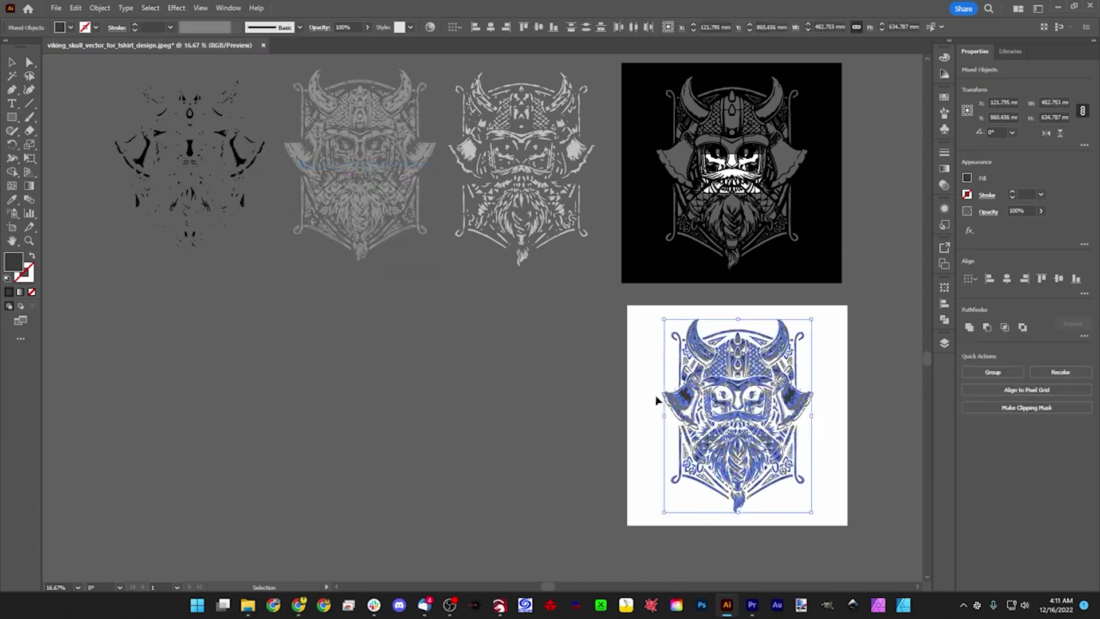
{"action": "left_click_drag", "start_coordinate": [656, 399], "coordinate": [468, 400]}
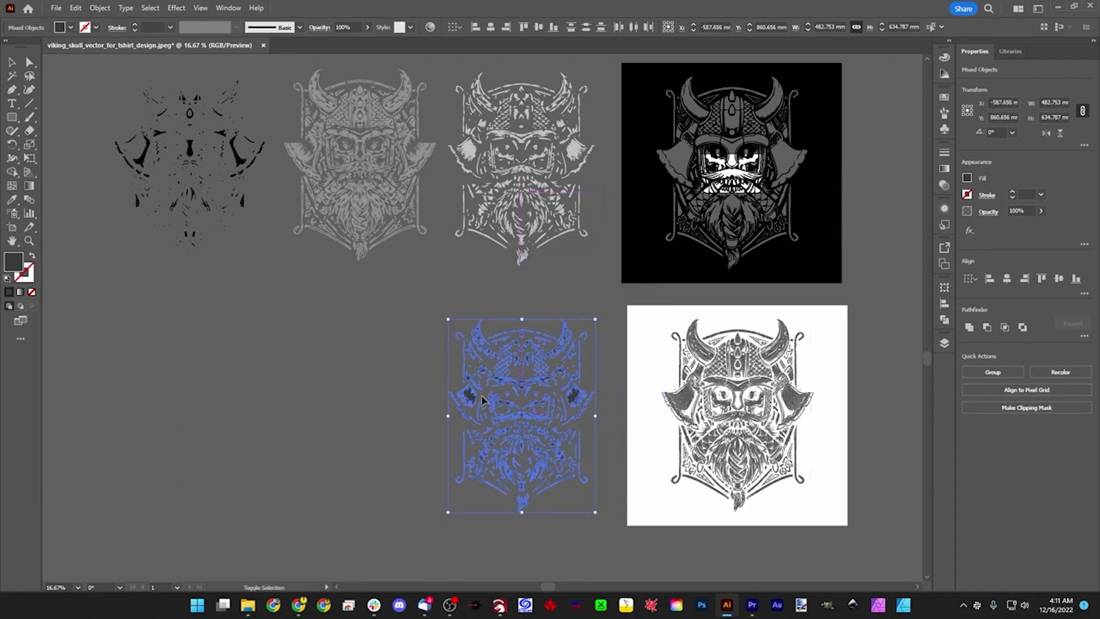
{"action": "left_click", "coordinate": [580, 288]}
- Select all shapes with the lighter gray fill color of the left axe and move them to the left of the dark gray artwork
{"action": "left_click", "coordinate": [678, 404]}
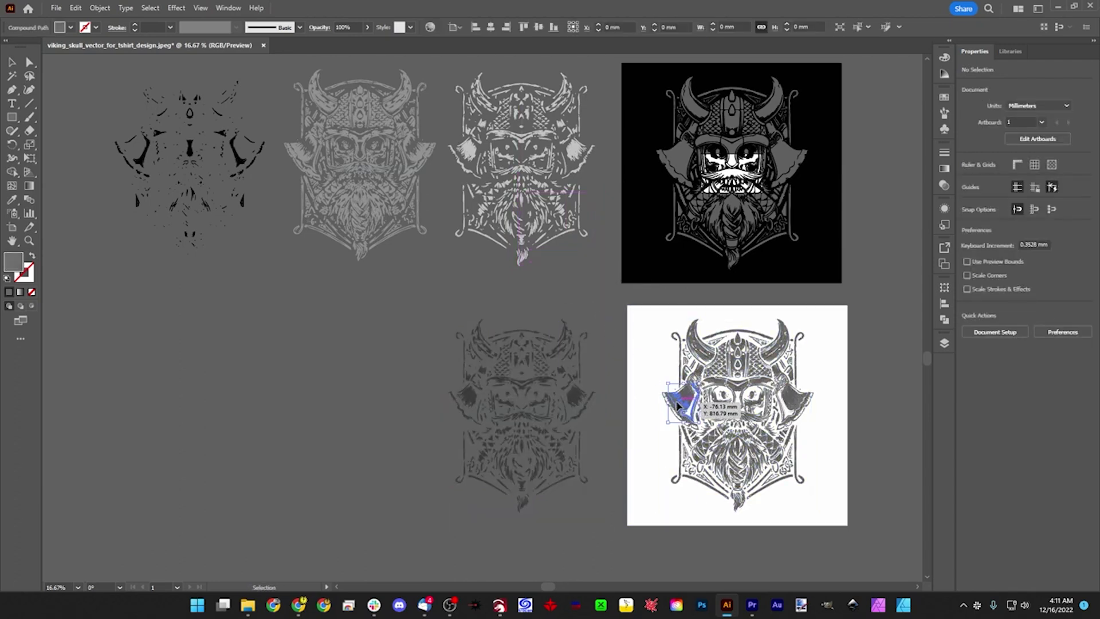
{"action": "left_click", "coordinate": [150, 8]}
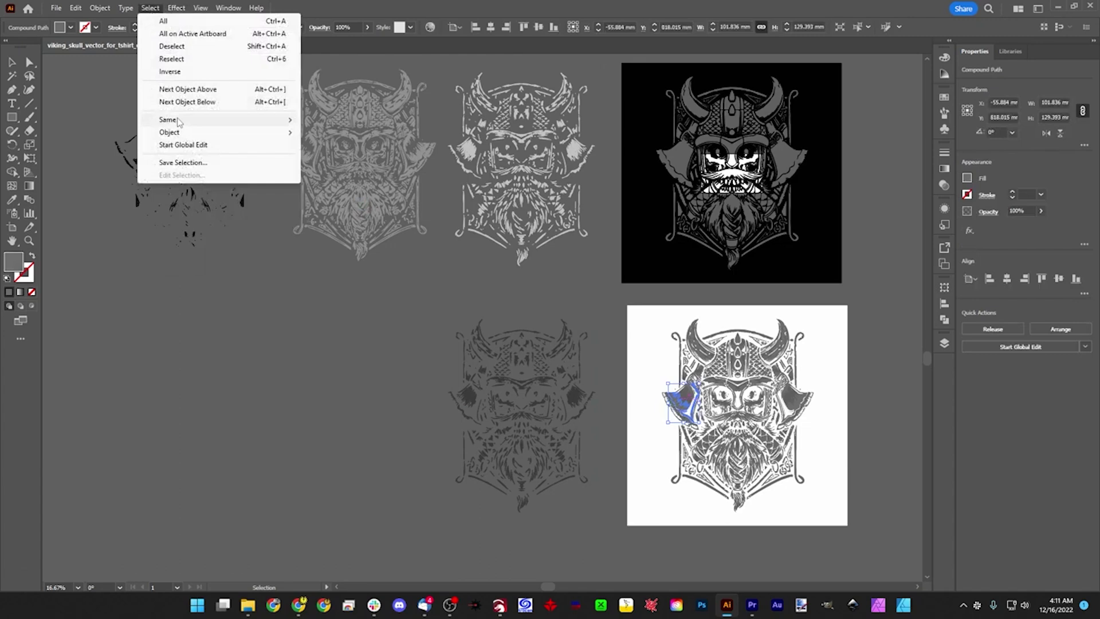
{"action": "mouse_move", "coordinate": [177, 121]}
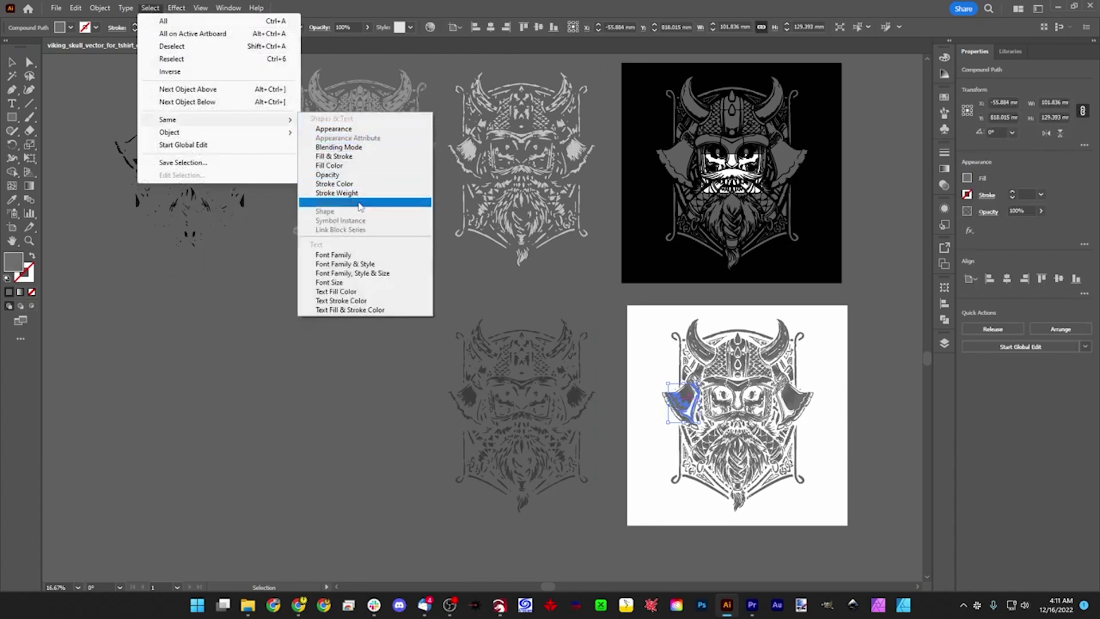
{"action": "left_click", "coordinate": [331, 167]}
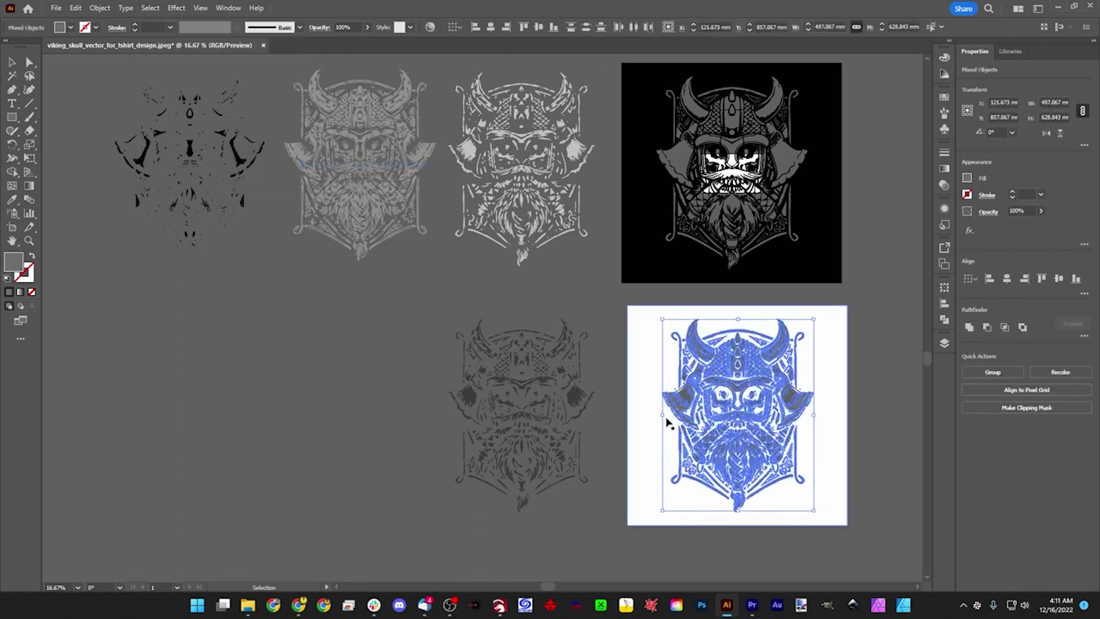
{"action": "left_click_drag", "start_coordinate": [688, 398], "coordinate": [305, 403]}
{"action": "left_click", "coordinate": [426, 277]}
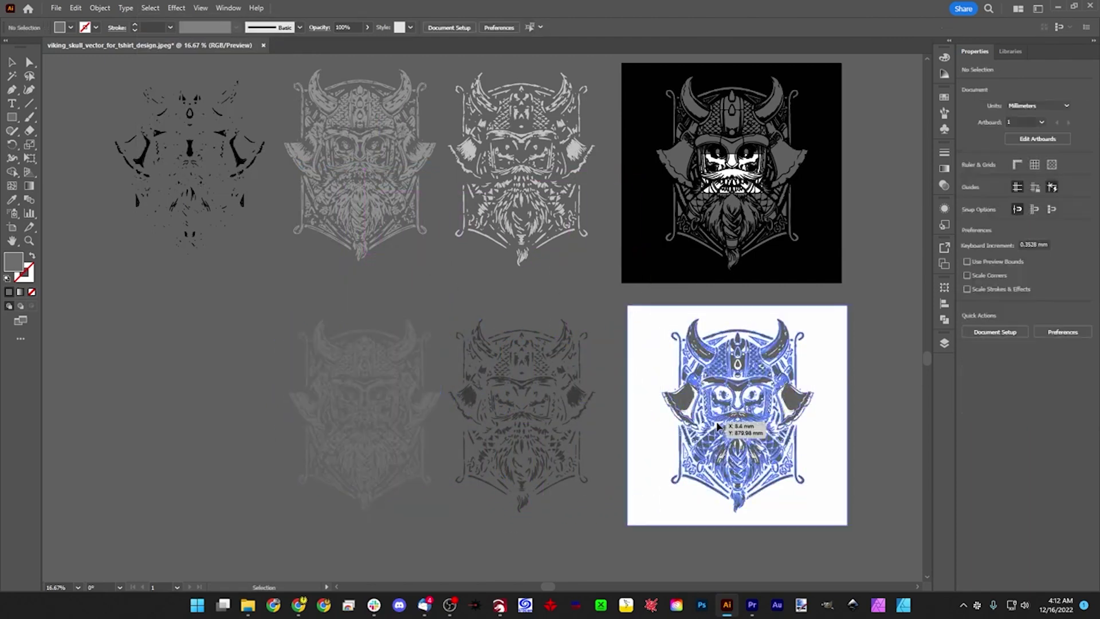
- Select all white-filled shapes except the large background piece, and move them to the left of the lighter gray artwork
{"action": "left_click", "coordinate": [689, 420]}
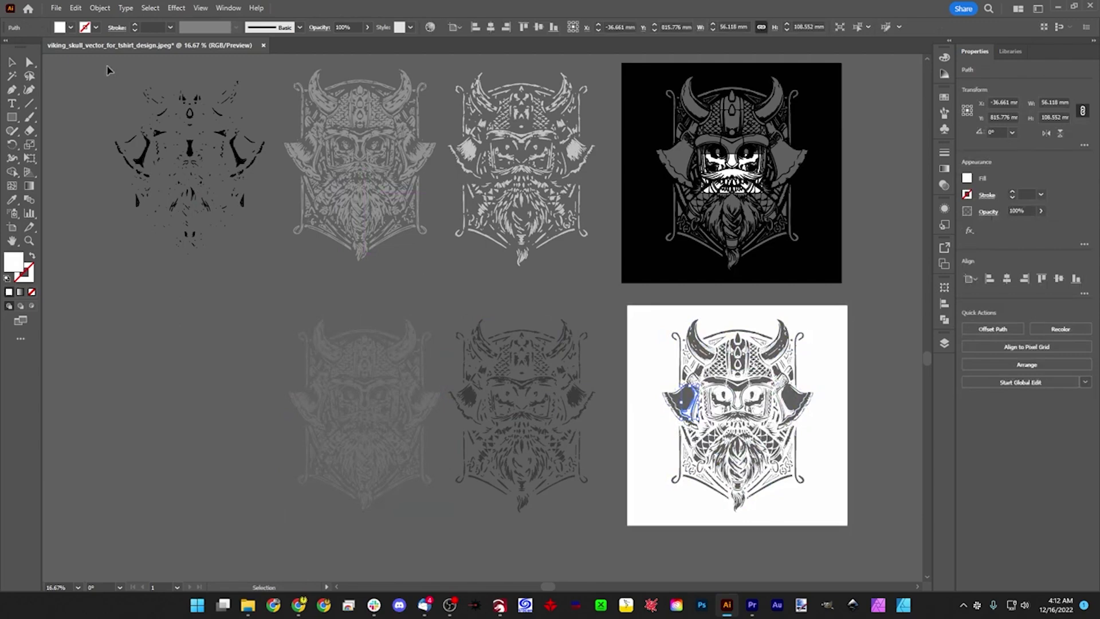
{"action": "left_click", "coordinate": [150, 8]}
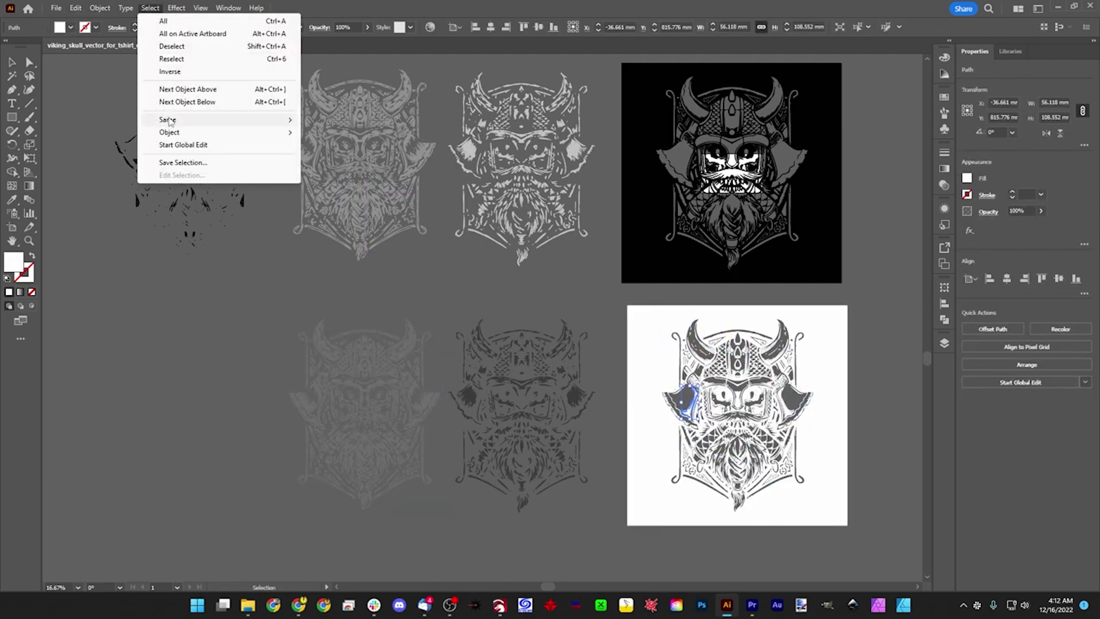
{"action": "mouse_move", "coordinate": [170, 120]}
{"action": "left_click", "coordinate": [340, 166]}
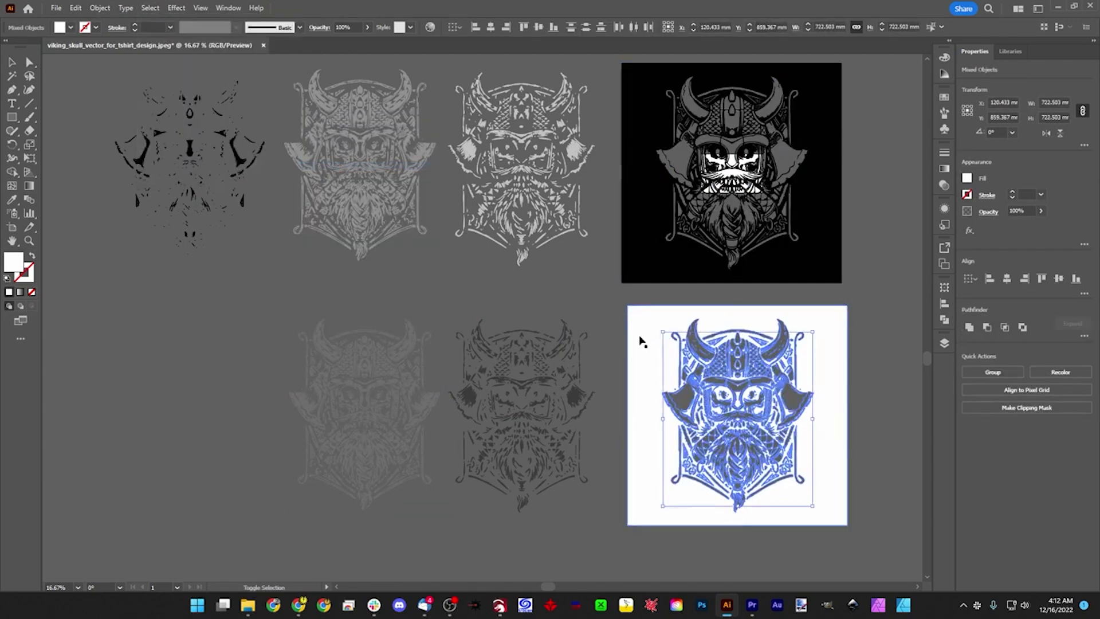
{"action": "left_click_drag", "start_coordinate": [698, 446], "coordinate": [135, 395]}
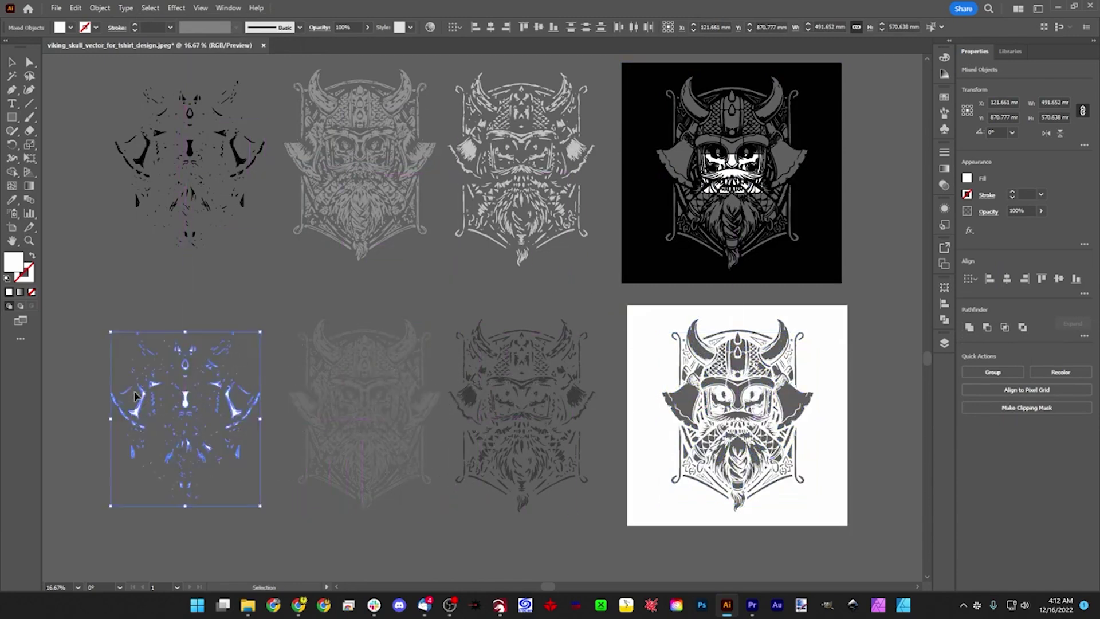
{"action": "left_click", "coordinate": [383, 536]}
{"action": "left_click_drag", "start_coordinate": [389, 547], "coordinate": [412, 542]}
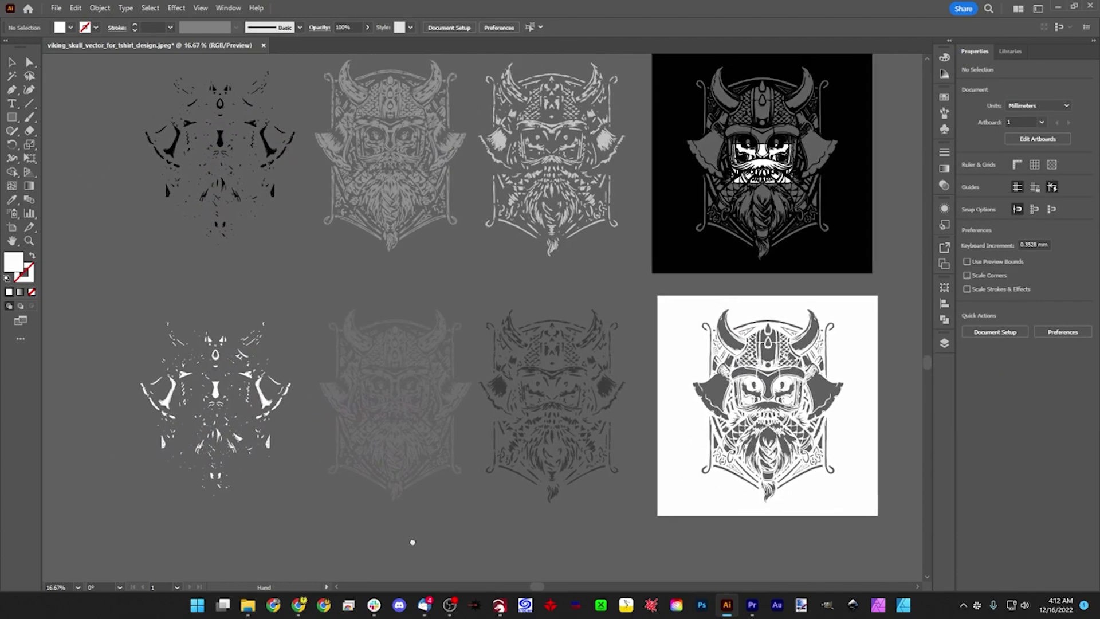
- Select the remaining white background compound path to examine its outline, and clear the selection
{"action": "left_click", "coordinate": [708, 355]}
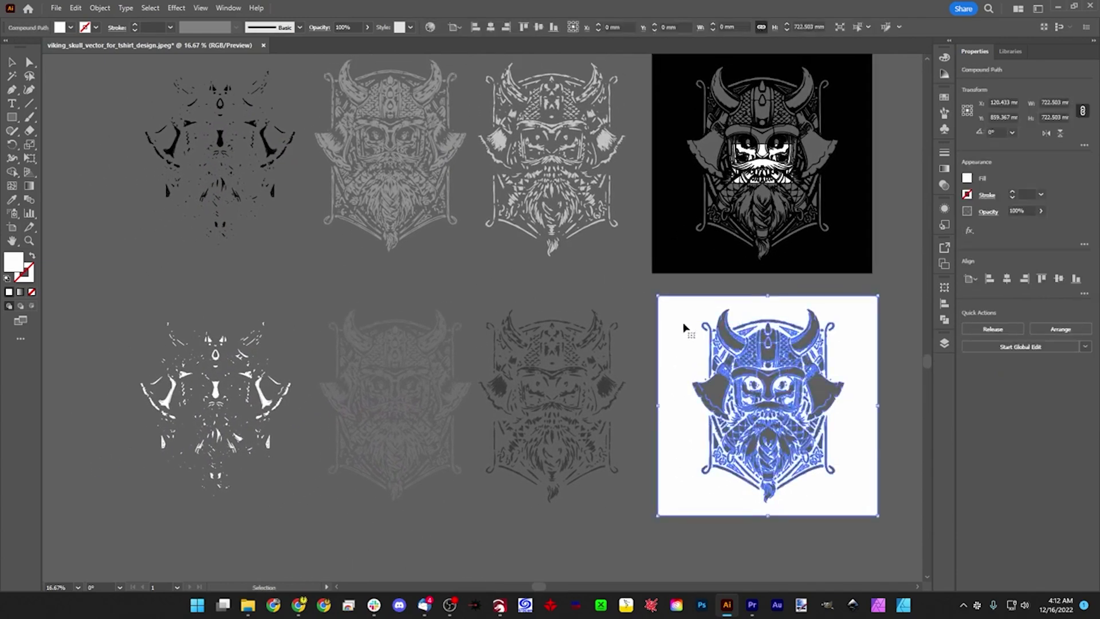
{"action": "left_click", "coordinate": [696, 532]}
{"action": "left_click", "coordinate": [707, 509]}
{"action": "left_click", "coordinate": [710, 526]}
{"action": "left_click", "coordinate": [713, 517]}
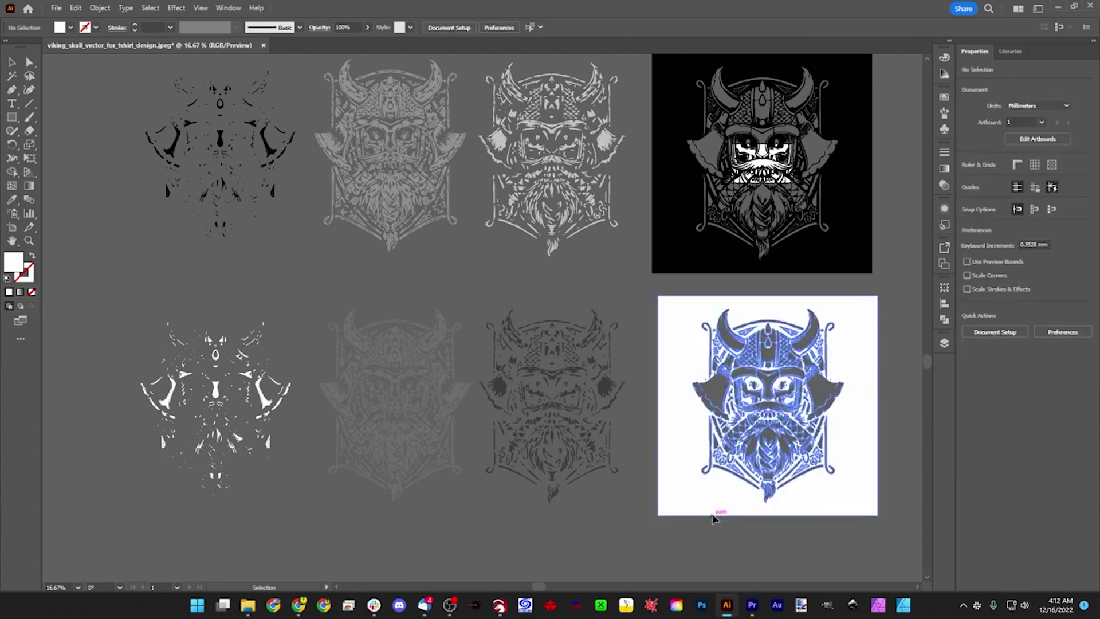
- Move the remaining black background compound path to the left of the separated black shapes
{"action": "left_click", "coordinate": [681, 262]}
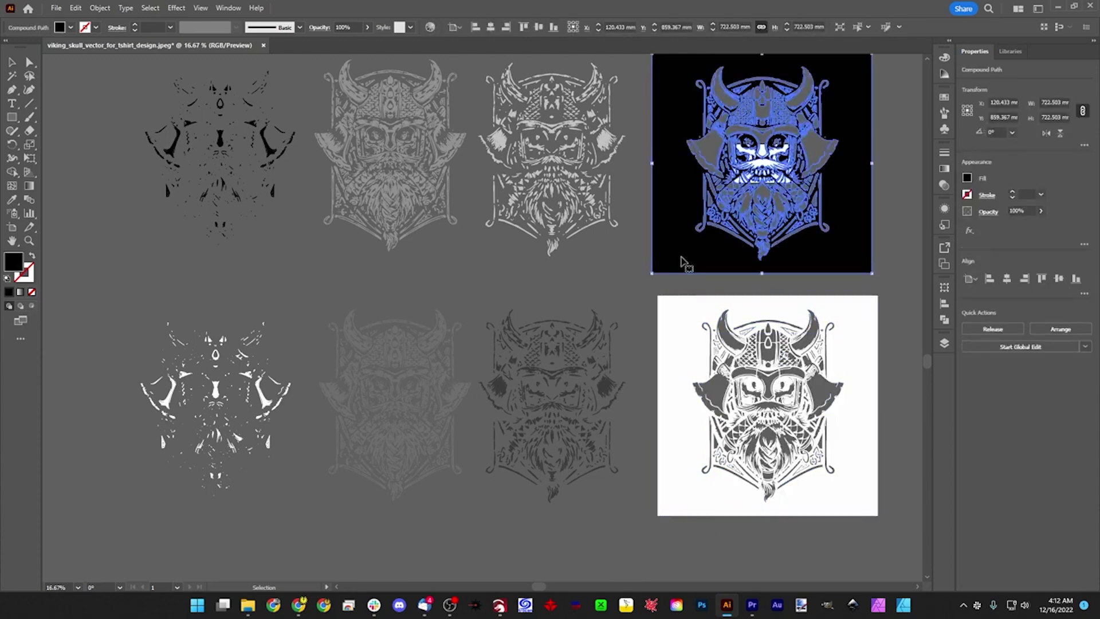
{"action": "left_click_drag", "start_coordinate": [743, 263], "coordinate": [351, 285]}
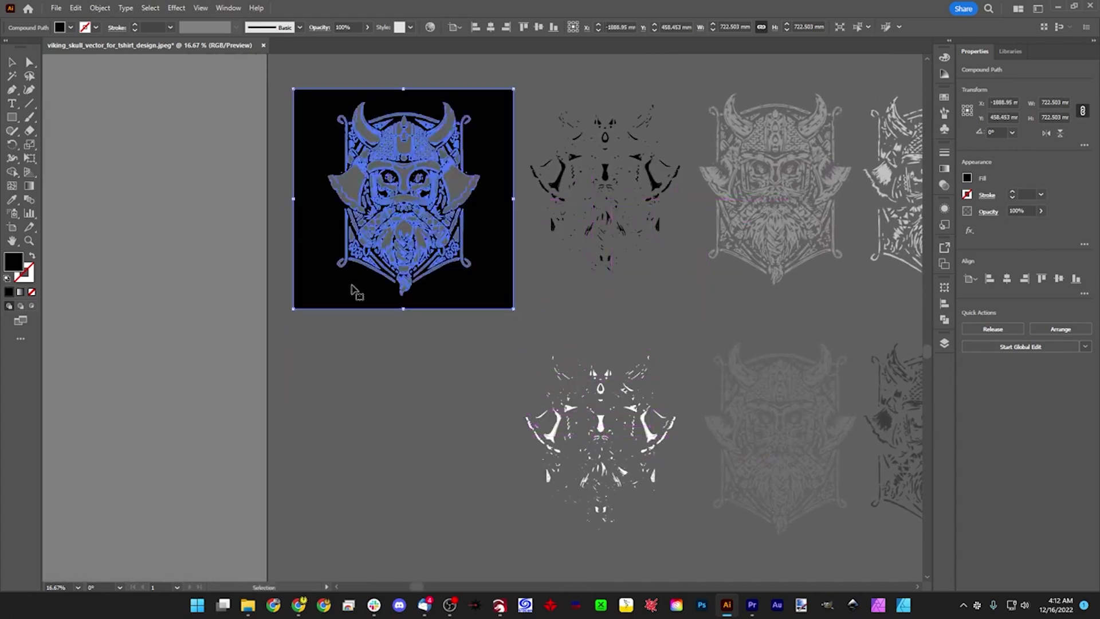
- Try to erase a short vertical strip of the black background beside the left frame post with the Eraser tool, and undo the stroke
{"action": "key", "text": "ctrl+plus"}
{"action": "key", "text": "ctrl+plus"}
{"action": "left_click_drag", "start_coordinate": [247, 309], "coordinate": [360, 305]}
{"action": "left_click", "coordinate": [29, 132]}
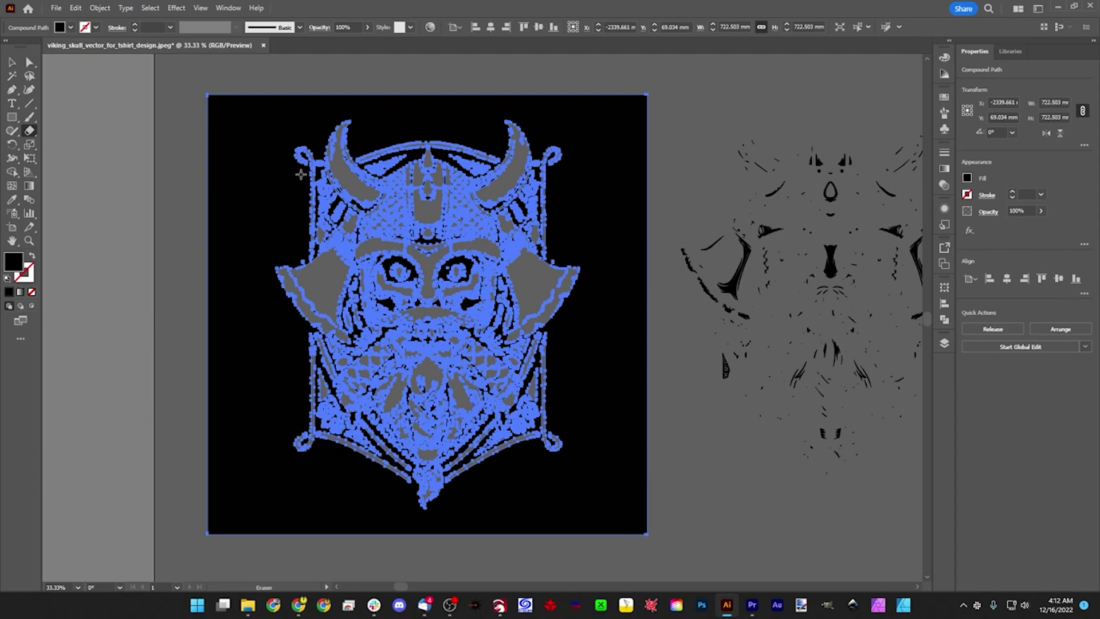
{"action": "key", "text": "ctrl+plus"}
{"action": "key", "text": "ctrl+plus"}
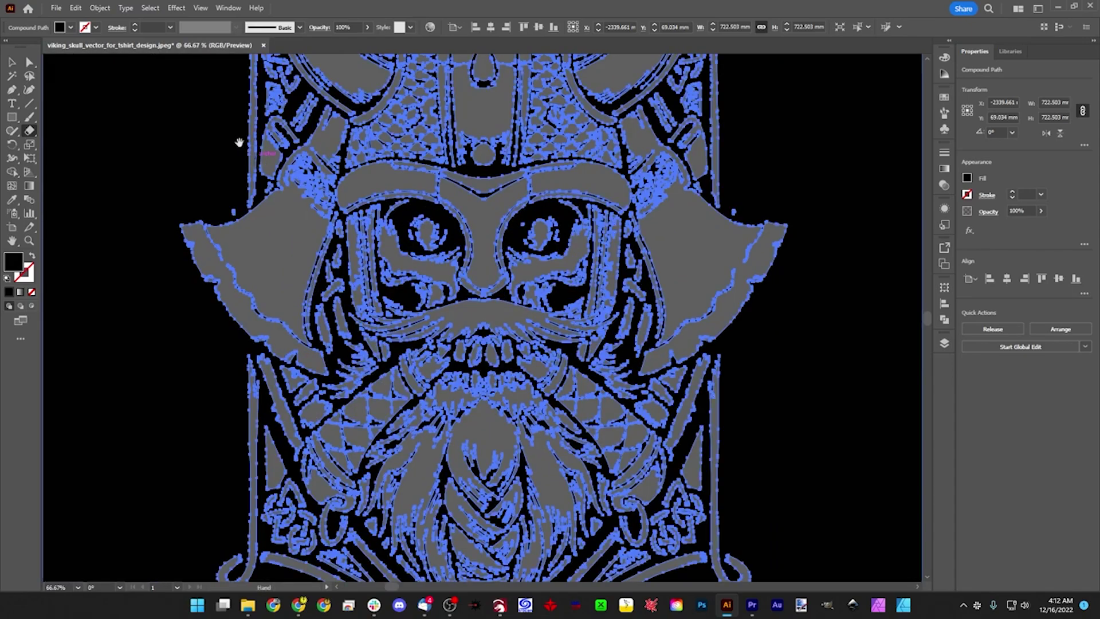
{"action": "left_click_drag", "start_coordinate": [239, 141], "coordinate": [383, 325]}
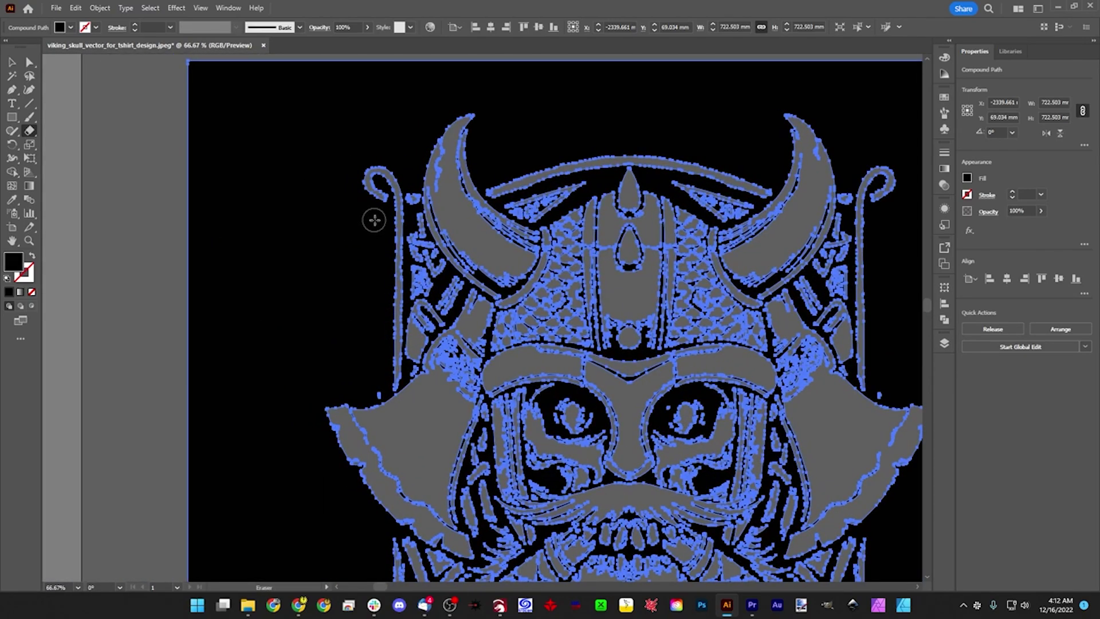
{"action": "left_click_drag", "start_coordinate": [375, 248], "coordinate": [377, 273]}
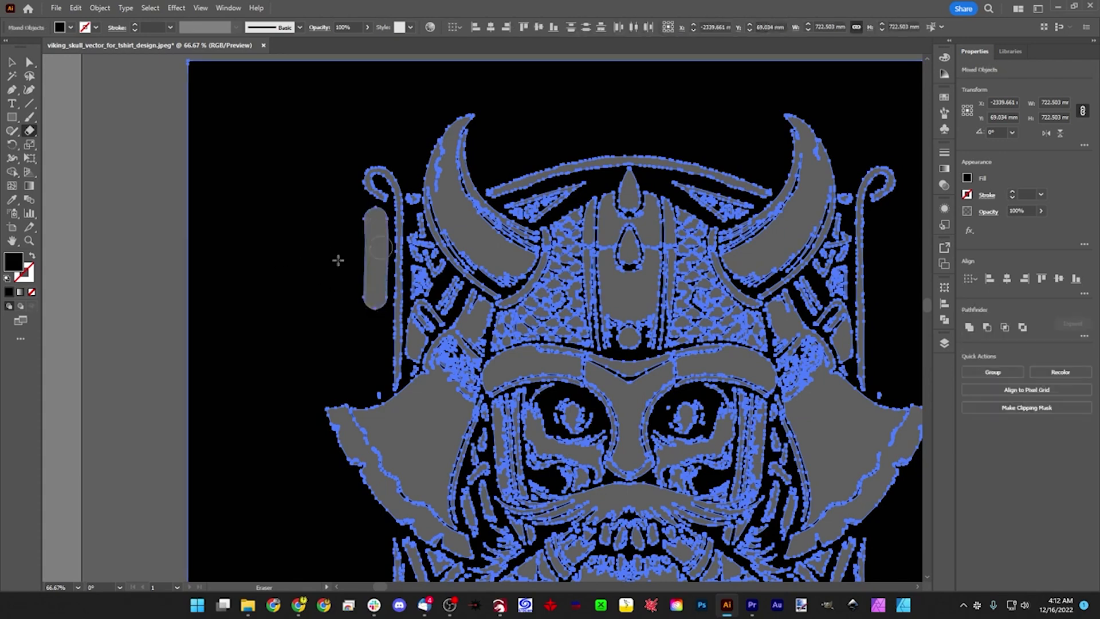
{"action": "key", "text": "ctrl+z"}
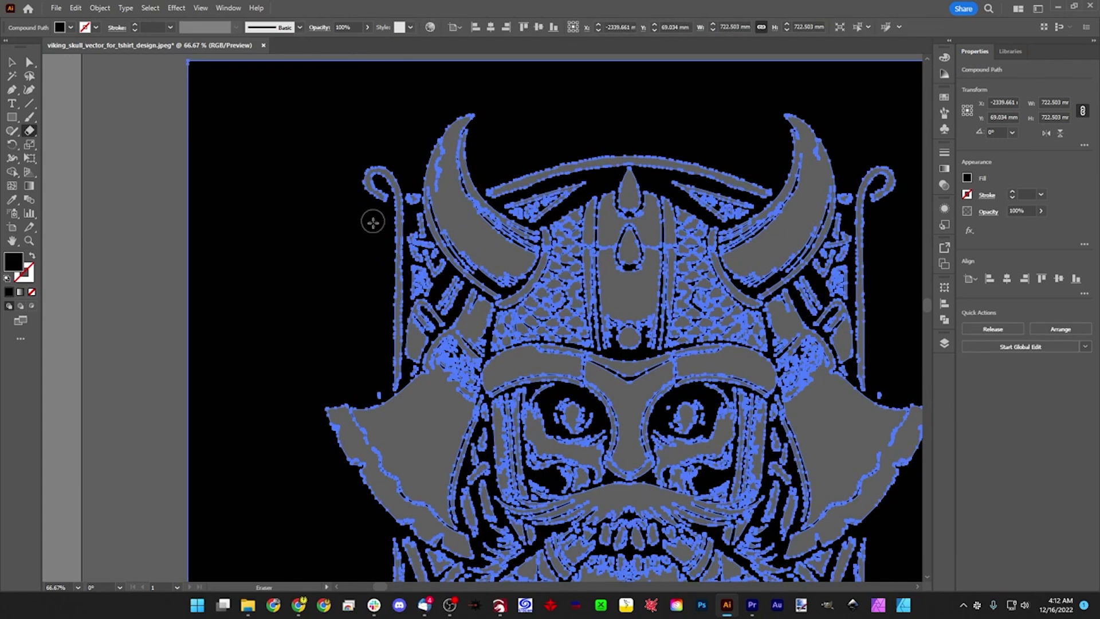
- Erase a continuous strip through the black background along the left frame post, left axe blade and lower left frame to the beard tip
{"action": "left_click_drag", "start_coordinate": [373, 222], "coordinate": [371, 246]}
{"action": "mouse_move", "coordinate": [368, 297]}
{"action": "left_mouse_down"}
{"action": "mouse_move", "coordinate": [375, 374]}
{"action": "mouse_move", "coordinate": [306, 394]}
{"action": "mouse_move", "coordinate": [306, 429]}
{"action": "mouse_move", "coordinate": [337, 501]}
{"action": "left_mouse_up"}
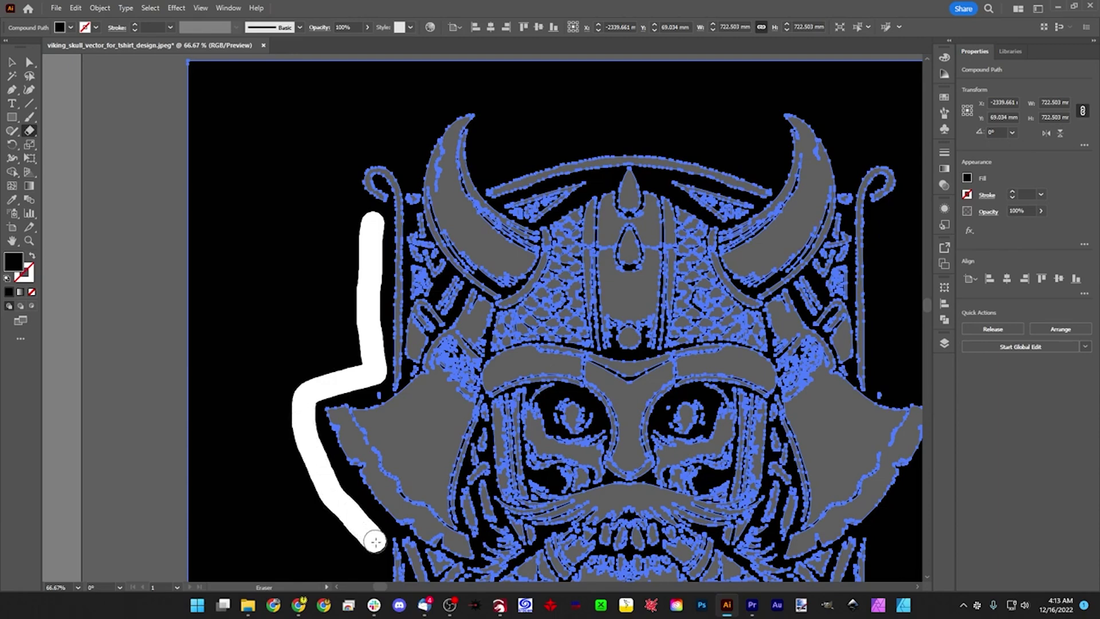
{"action": "mouse_move", "coordinate": [374, 541]}
{"action": "left_mouse_down"}
{"action": "mouse_move", "coordinate": [429, 188]}
{"action": "mouse_move", "coordinate": [415, 220]}
{"action": "mouse_move", "coordinate": [410, 366]}
{"action": "left_mouse_up"}
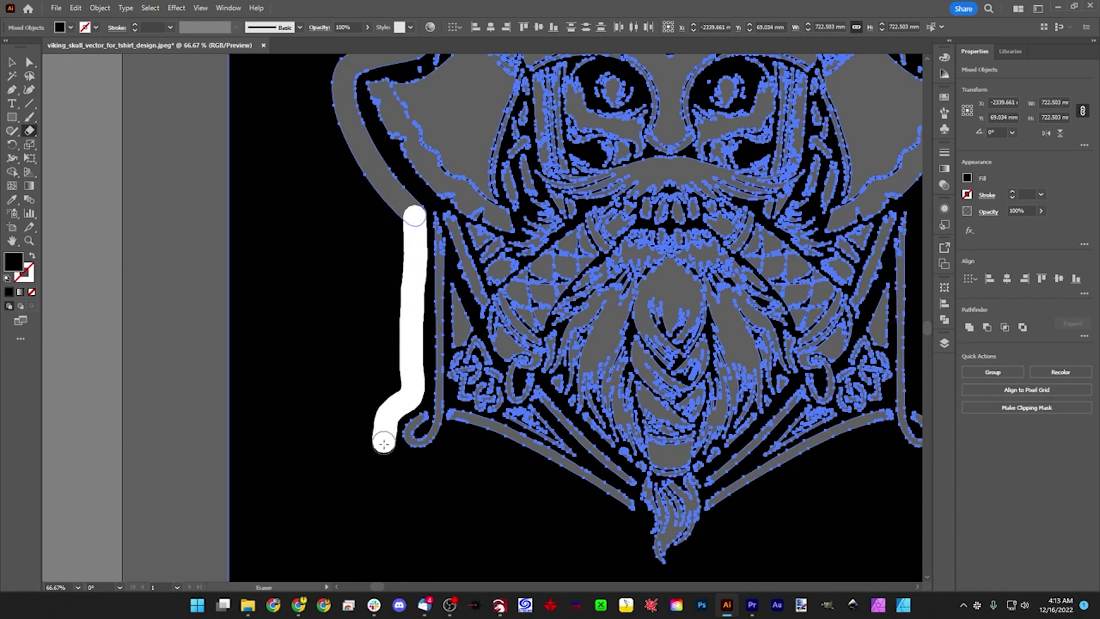
{"action": "mouse_move", "coordinate": [393, 461]}
{"action": "left_mouse_down"}
{"action": "mouse_move", "coordinate": [438, 467]}
{"action": "mouse_move", "coordinate": [457, 438]}
{"action": "mouse_move", "coordinate": [611, 522]}
{"action": "mouse_move", "coordinate": [637, 566]}
{"action": "left_mouse_up"}
{"action": "left_click_drag", "start_coordinate": [684, 534], "coordinate": [474, 279]}
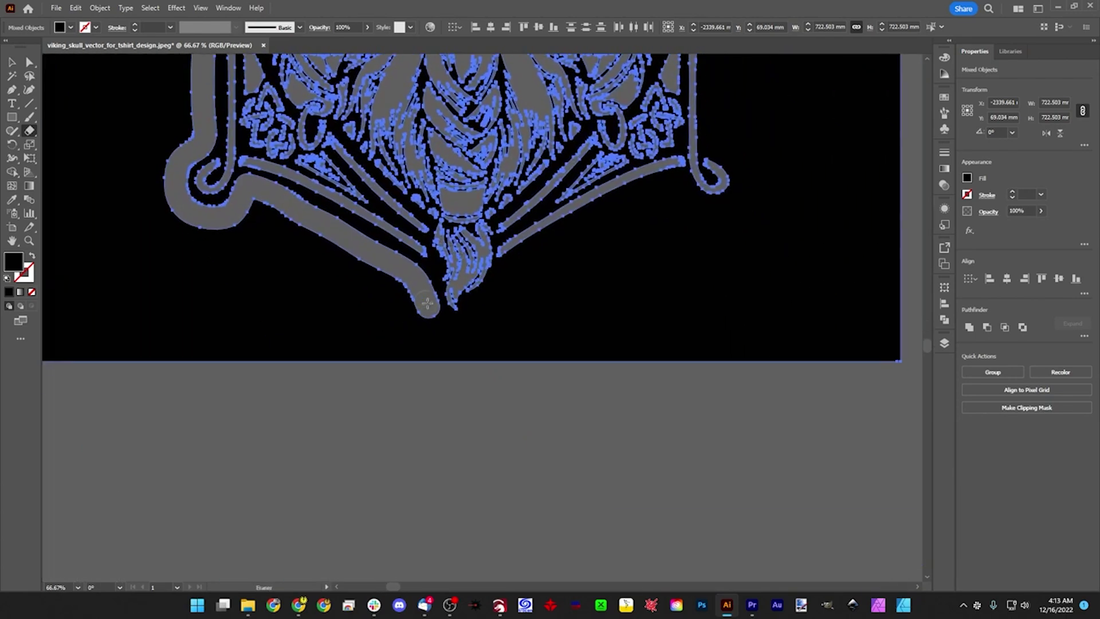
- Continue the erased strip around the beard tip, along the lower right frame bar and up the right post to the axe blade
{"action": "left_click_drag", "start_coordinate": [428, 310], "coordinate": [474, 327]}
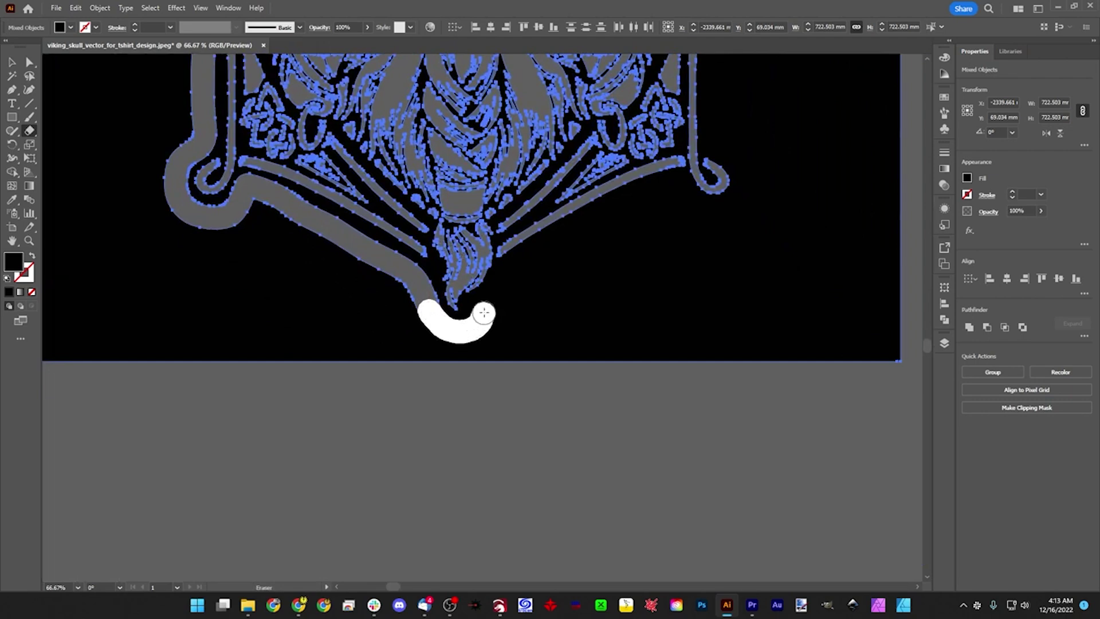
{"action": "mouse_move", "coordinate": [517, 271]}
{"action": "left_mouse_down"}
{"action": "mouse_move", "coordinate": [673, 191]}
{"action": "mouse_move", "coordinate": [707, 210]}
{"action": "mouse_move", "coordinate": [740, 205]}
{"action": "mouse_move", "coordinate": [748, 163]}
{"action": "mouse_move", "coordinate": [721, 117]}
{"action": "left_mouse_up"}
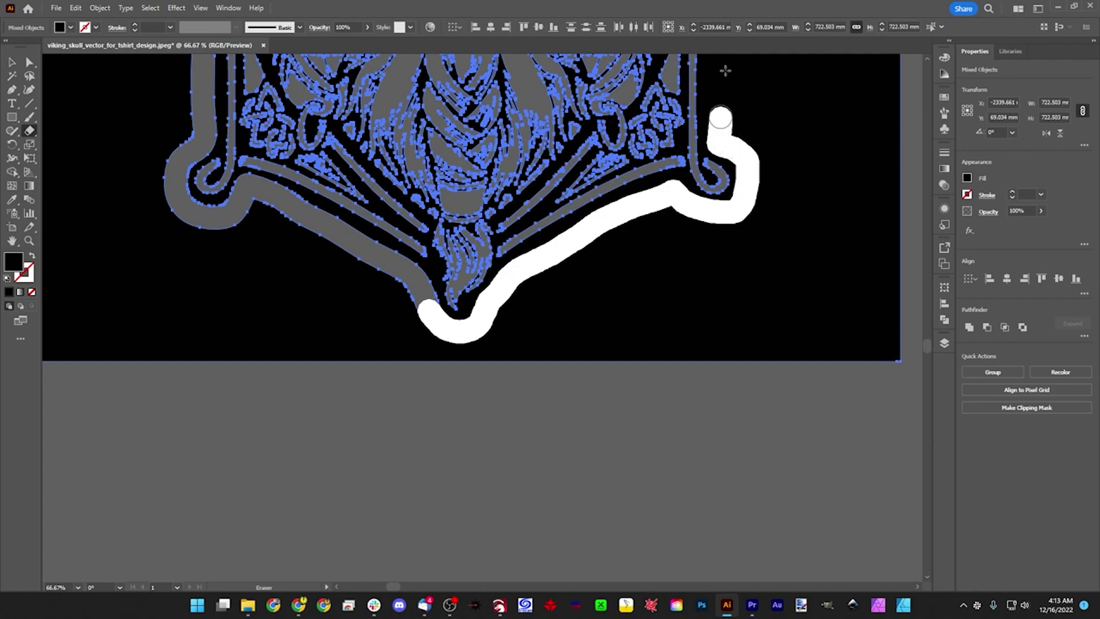
{"action": "mouse_move", "coordinate": [725, 71]}
{"action": "left_mouse_down"}
{"action": "mouse_move", "coordinate": [717, 117]}
{"action": "mouse_move", "coordinate": [526, 356]}
{"action": "left_mouse_up"}
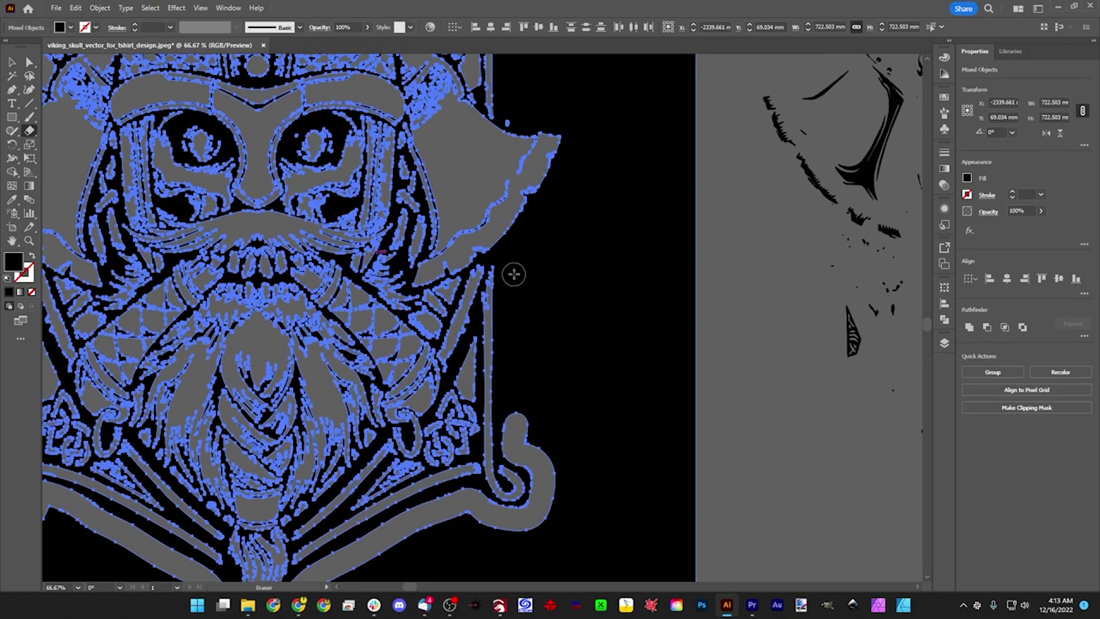
{"action": "left_click_drag", "start_coordinate": [514, 266], "coordinate": [516, 427]}
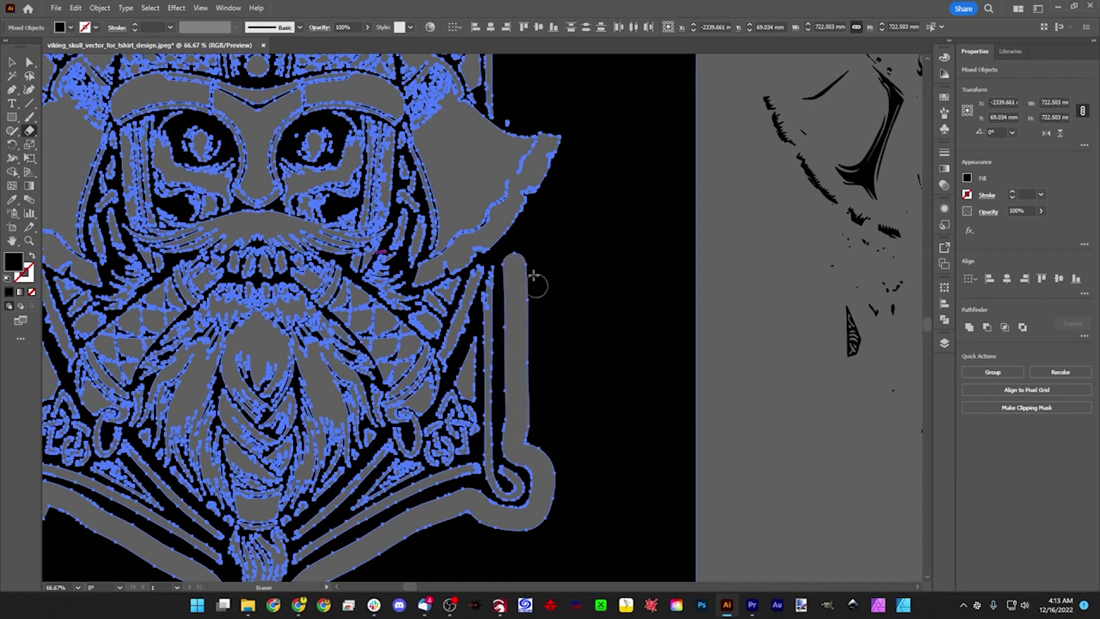
- Erase the strip around the right axe blade, upper right post and both horns until the outline closes at its starting point
{"action": "mouse_move", "coordinate": [533, 244]}
{"action": "left_mouse_down"}
{"action": "mouse_move", "coordinate": [574, 171]}
{"action": "mouse_move", "coordinate": [583, 114]}
{"action": "mouse_move", "coordinate": [523, 106]}
{"action": "mouse_move", "coordinate": [516, 78]}
{"action": "mouse_move", "coordinate": [467, 320]}
{"action": "mouse_move", "coordinate": [468, 387]}
{"action": "left_mouse_up"}
{"action": "left_click_drag", "start_coordinate": [466, 251], "coordinate": [469, 378]}
{"action": "left_click_drag", "start_coordinate": [469, 249], "coordinate": [491, 230]}
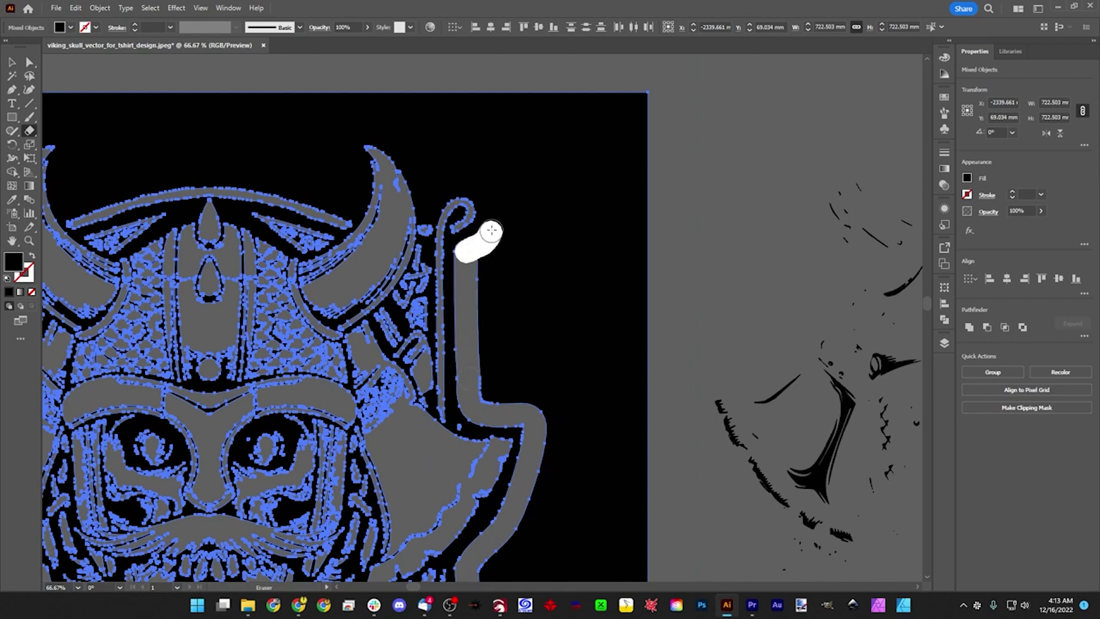
{"action": "left_click_drag", "start_coordinate": [464, 179], "coordinate": [436, 185]}
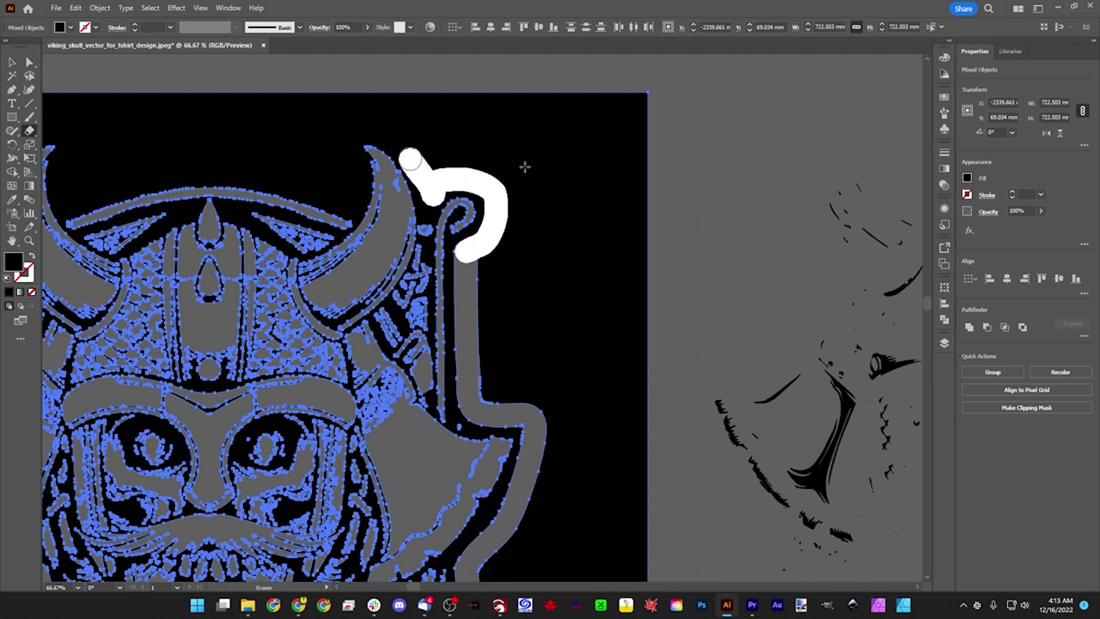
{"action": "left_click_drag", "start_coordinate": [409, 159], "coordinate": [409, 159]}
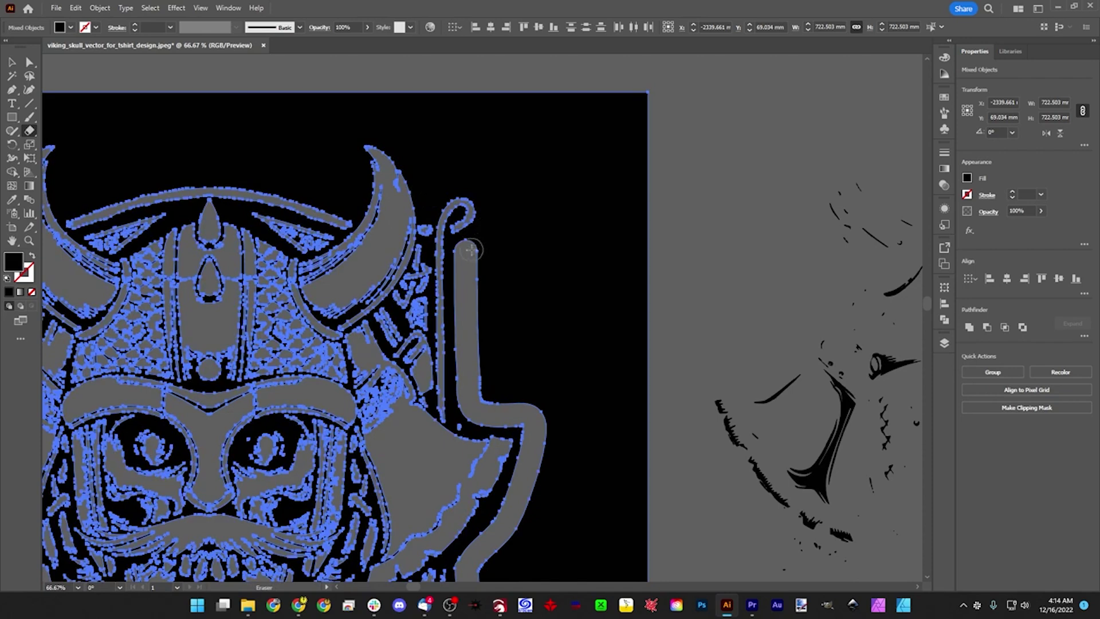
{"action": "left_click_drag", "start_coordinate": [471, 250], "coordinate": [483, 245]}
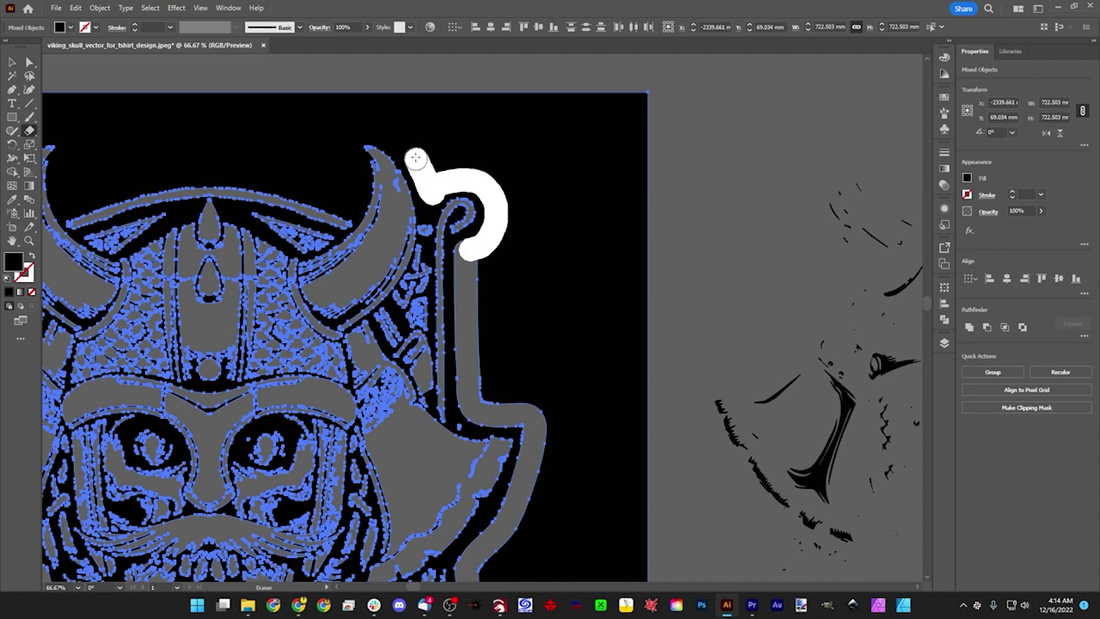
{"action": "mouse_move", "coordinate": [397, 137]}
{"action": "left_mouse_down"}
{"action": "mouse_move", "coordinate": [342, 129]}
{"action": "mouse_move", "coordinate": [351, 195]}
{"action": "mouse_move", "coordinate": [208, 169]}
{"action": "mouse_move", "coordinate": [68, 203]}
{"action": "mouse_move", "coordinate": [83, 138]}
{"action": "mouse_move", "coordinate": [425, 168]}
{"action": "mouse_move", "coordinate": [359, 165]}
{"action": "mouse_move", "coordinate": [333, 213]}
{"action": "mouse_move", "coordinate": [279, 221]}
{"action": "mouse_move", "coordinate": [269, 261]}
{"action": "mouse_move", "coordinate": [294, 297]}
{"action": "left_mouse_up"}
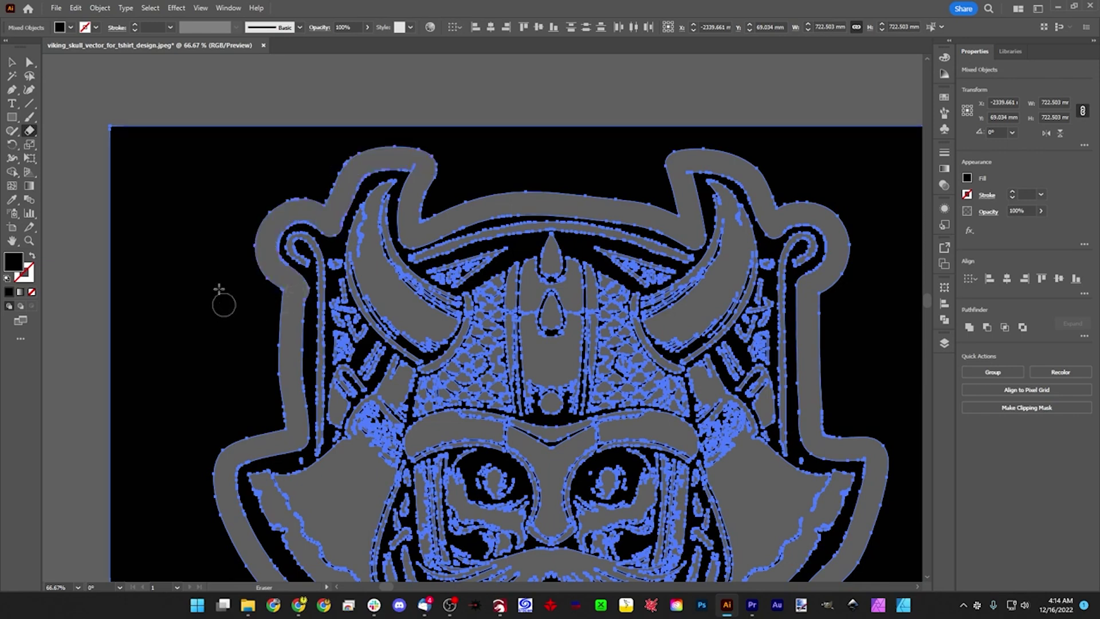
- Select the outer black background piece cut off by the erased strip and delete it
{"action": "left_click", "coordinate": [12, 62]}
{"action": "left_click", "coordinate": [216, 181]}
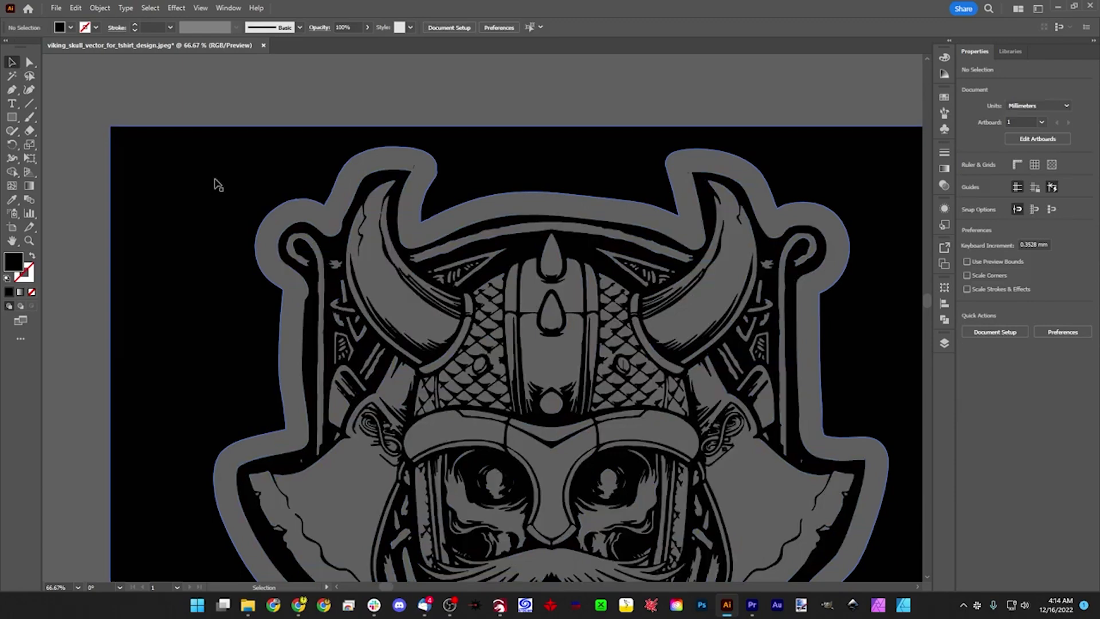
{"action": "key", "text": "Delete"}
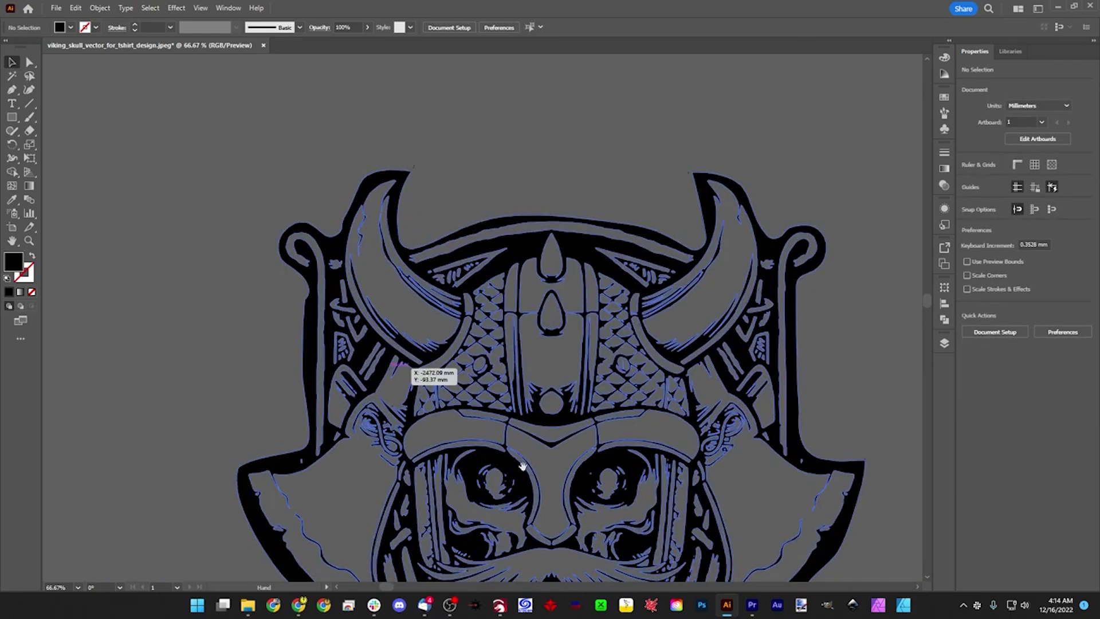
- Select the remaining black skull artwork and trim the thick black border along the left axe blade's outer edge with the Eraser tool
{"action": "scroll", "coordinate": [459, 430], "scroll_direction": "down", "scroll_amount": 5}
{"action": "left_click_drag", "start_coordinate": [504, 483], "coordinate": [470, 331]}
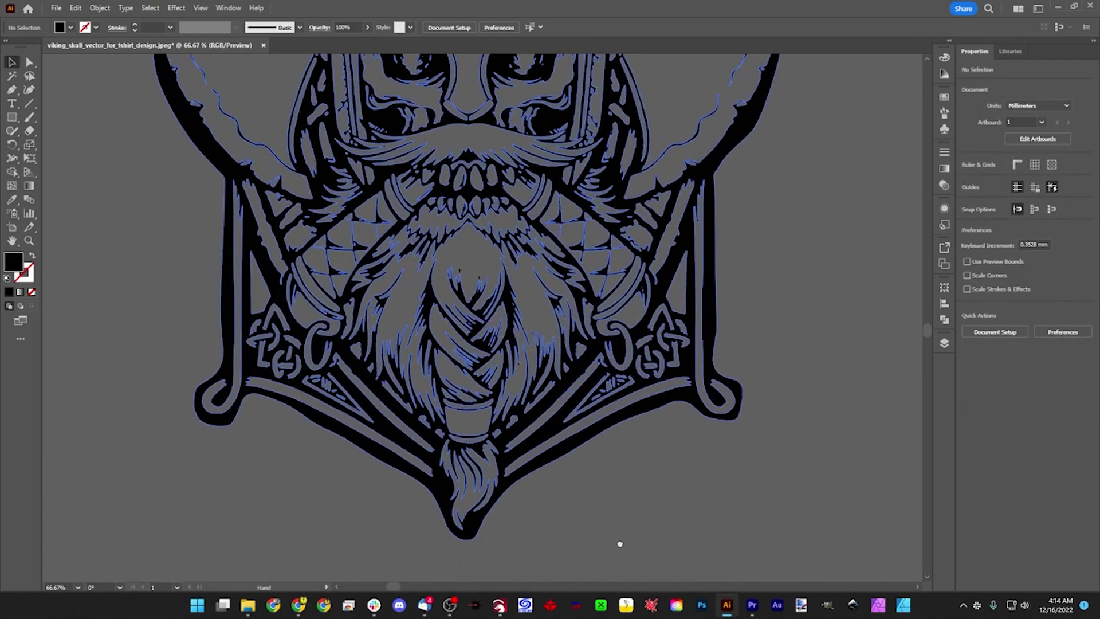
{"action": "left_click_drag", "start_coordinate": [618, 545], "coordinate": [573, 471]}
{"action": "left_click", "coordinate": [653, 398]}
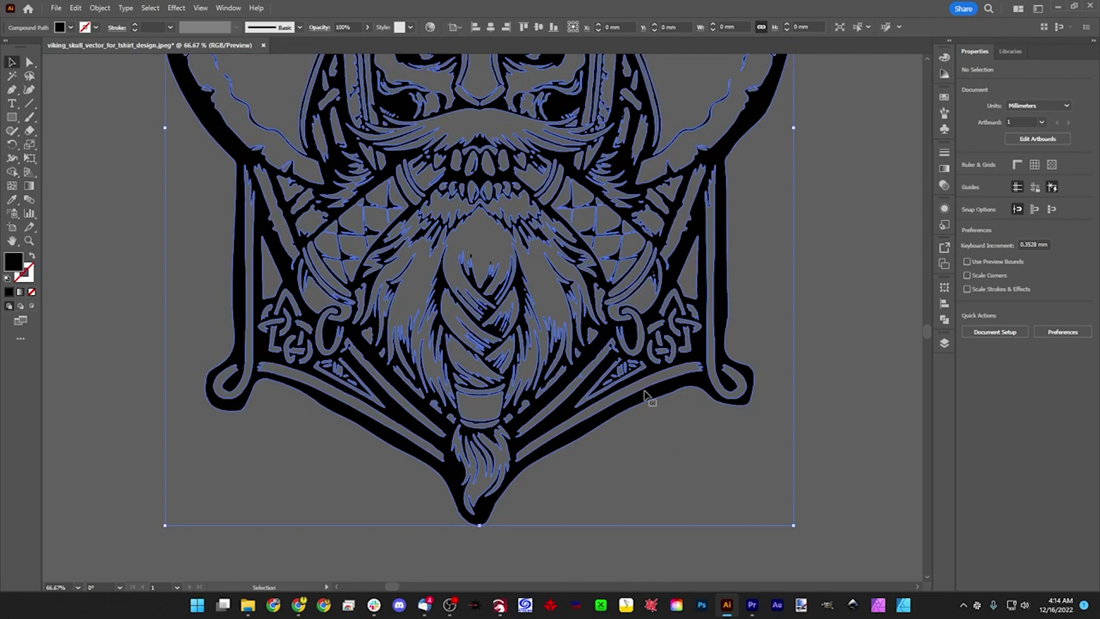
{"action": "key", "text": "shift+e"}
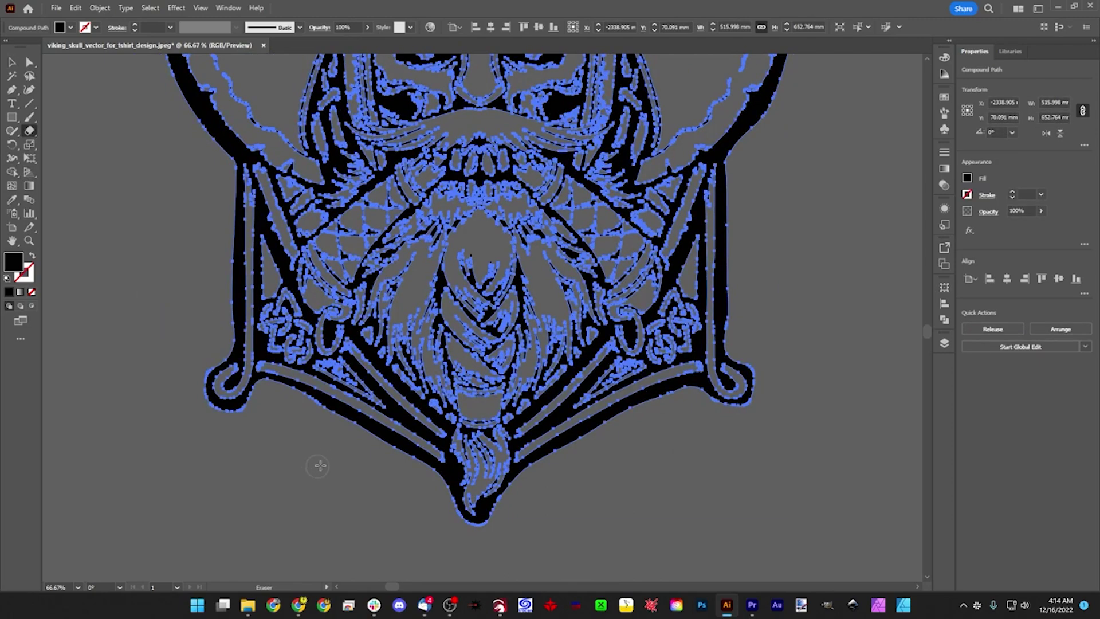
{"action": "key", "text": "ctrl+="}
{"action": "key", "text": "ctrl+="}
{"action": "left_click_drag", "start_coordinate": [321, 463], "coordinate": [756, 429]}
{"action": "left_click_drag", "start_coordinate": [365, 321], "coordinate": [457, 424]}
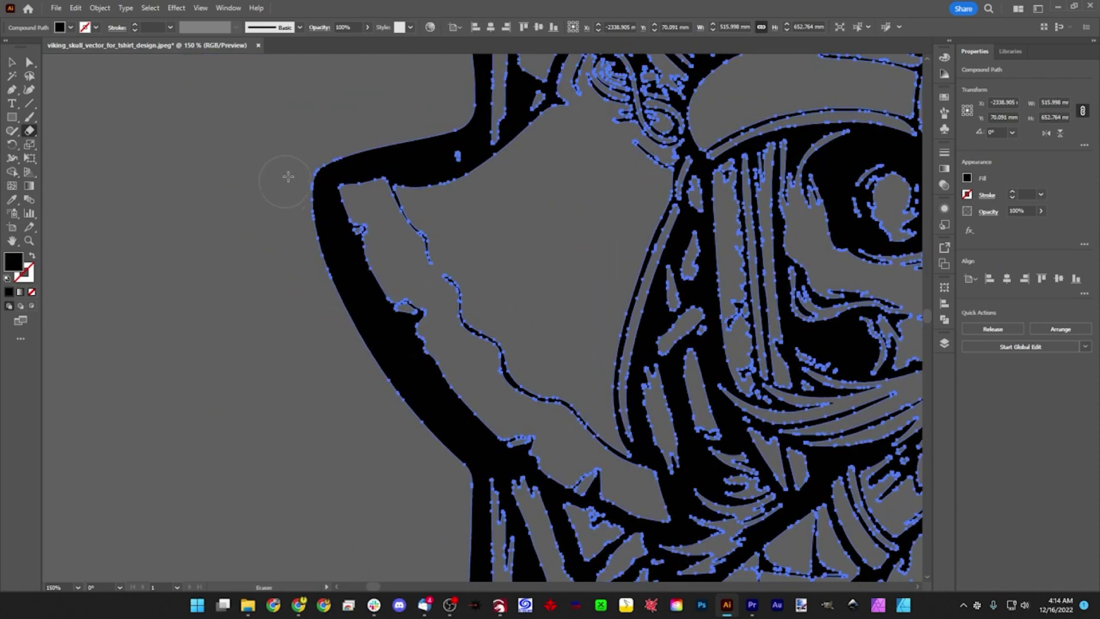
{"action": "mouse_move", "coordinate": [294, 147]}
{"action": "left_mouse_down"}
{"action": "mouse_move", "coordinate": [321, 281]}
{"action": "mouse_move", "coordinate": [447, 481]}
{"action": "left_mouse_up"}
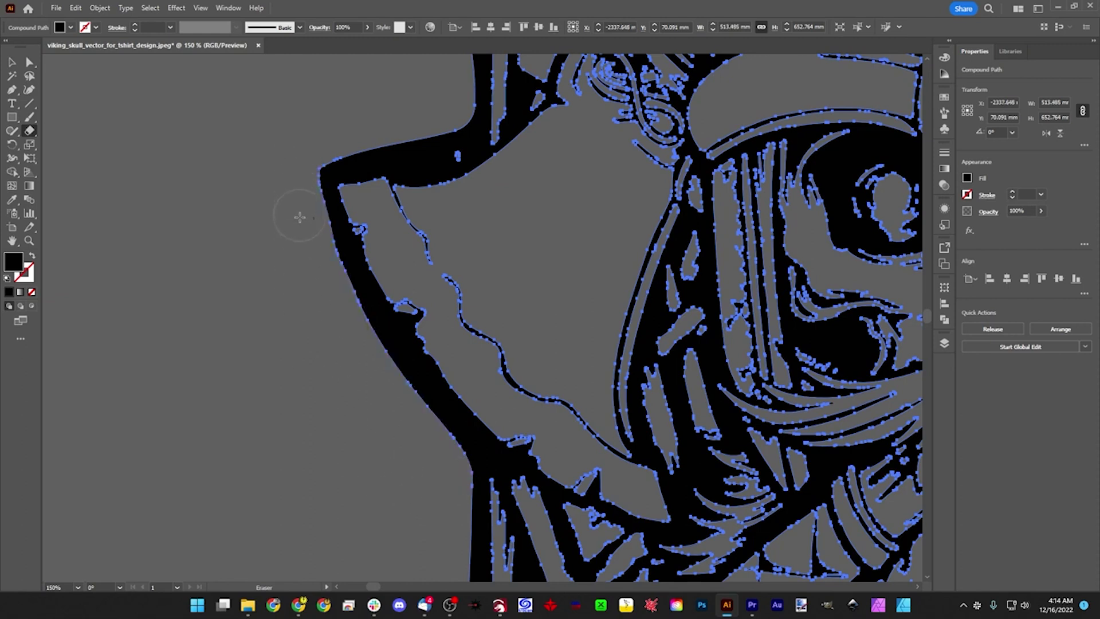
{"action": "mouse_move", "coordinate": [300, 217]}
{"action": "left_mouse_down"}
{"action": "mouse_move", "coordinate": [421, 465]}
{"action": "mouse_move", "coordinate": [400, 463]}
{"action": "left_mouse_up"}
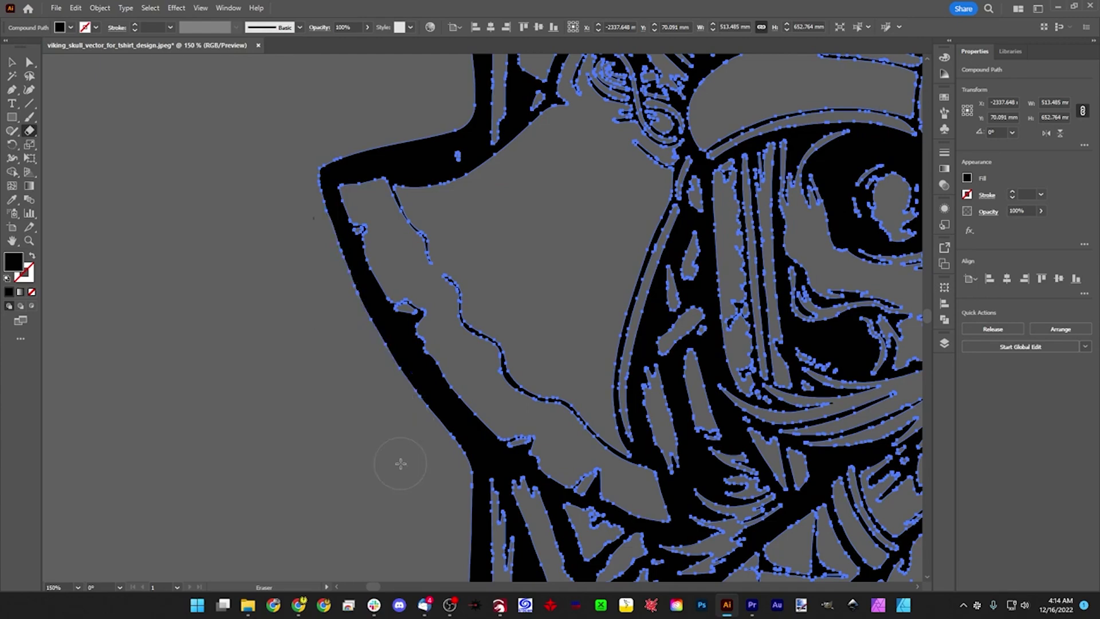
- Trim the black border above the left axe blade and along the outer edge of the upper left frame post
{"action": "left_click_drag", "start_coordinate": [416, 121], "coordinate": [301, 320]}
{"action": "mouse_move", "coordinate": [374, 172]}
{"action": "left_mouse_down"}
{"action": "mouse_move", "coordinate": [329, 380]}
{"action": "mouse_move", "coordinate": [339, 358]}
{"action": "left_mouse_up"}
{"action": "left_click_drag", "start_coordinate": [297, 168], "coordinate": [290, 480]}
{"action": "mouse_move", "coordinate": [297, 424]}
{"action": "left_mouse_down"}
{"action": "mouse_move", "coordinate": [296, 439]}
{"action": "mouse_move", "coordinate": [228, 487]}
{"action": "left_mouse_up"}
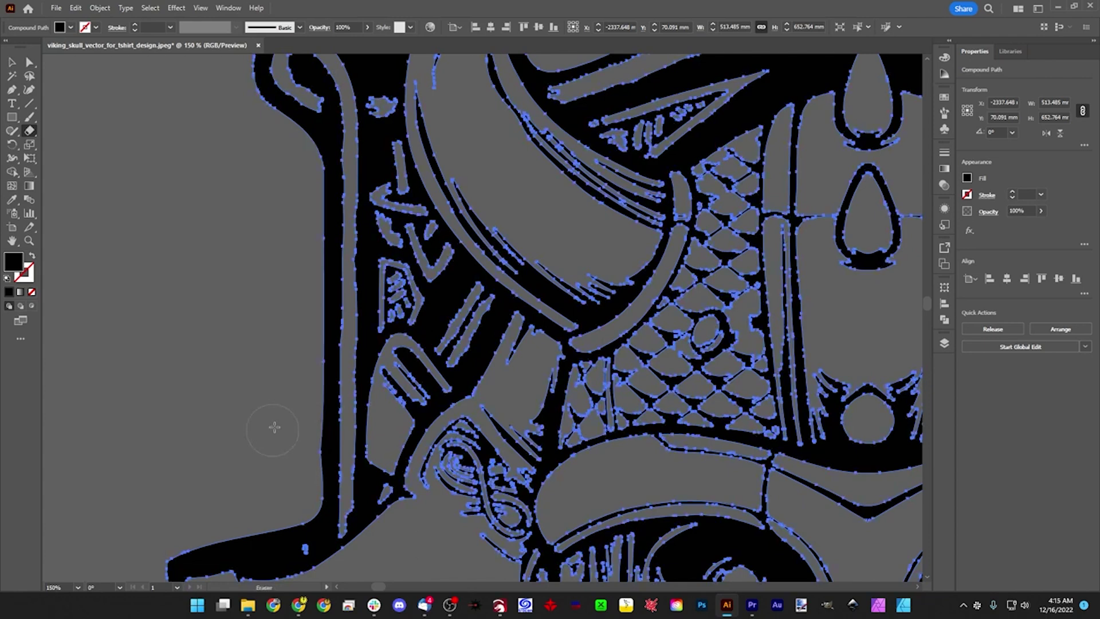
{"action": "mouse_move", "coordinate": [293, 418]}
{"action": "left_mouse_down"}
{"action": "mouse_move", "coordinate": [296, 482]}
{"action": "mouse_move", "coordinate": [268, 485]}
{"action": "left_mouse_up"}
{"action": "left_click_drag", "start_coordinate": [297, 413], "coordinate": [292, 468]}
{"action": "mouse_move", "coordinate": [272, 338]}
{"action": "left_mouse_down"}
{"action": "mouse_move", "coordinate": [265, 461]}
{"action": "mouse_move", "coordinate": [261, 388]}
{"action": "mouse_move", "coordinate": [223, 318]}
{"action": "left_mouse_up"}
- Trim the black border around the upper left frame curl and the left horn tip with the Eraser tool
{"action": "left_click_drag", "start_coordinate": [288, 169], "coordinate": [340, 421]}
{"action": "mouse_move", "coordinate": [425, 263]}
{"action": "left_mouse_down"}
{"action": "mouse_move", "coordinate": [529, 139]}
{"action": "mouse_move", "coordinate": [613, 176]}
{"action": "mouse_move", "coordinate": [604, 227]}
{"action": "left_mouse_up"}
{"action": "left_click_drag", "start_coordinate": [580, 131], "coordinate": [603, 149]}
{"action": "key", "text": "ctrl+z"}
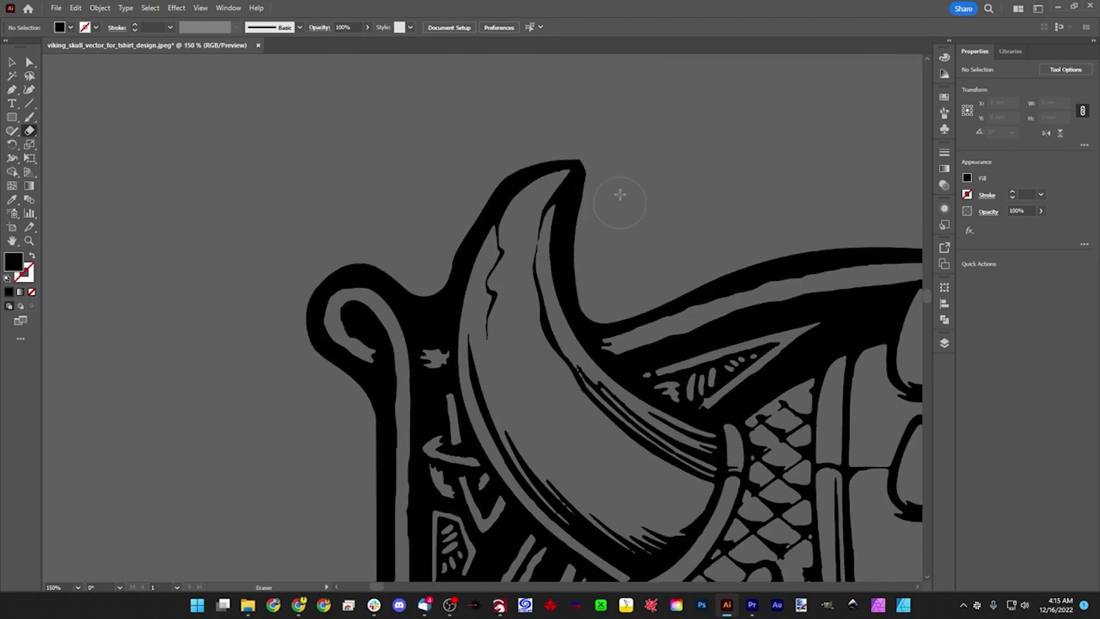
- Erase the excess black above the helmet arch and along the inner edge and tip of the right horn
{"action": "left_click_drag", "start_coordinate": [620, 195], "coordinate": [238, 197]}
{"action": "mouse_move", "coordinate": [267, 287]}
{"action": "left_mouse_down"}
{"action": "mouse_move", "coordinate": [344, 258]}
{"action": "mouse_move", "coordinate": [724, 228]}
{"action": "left_mouse_up"}
{"action": "left_click_drag", "start_coordinate": [724, 228], "coordinate": [430, 171]}
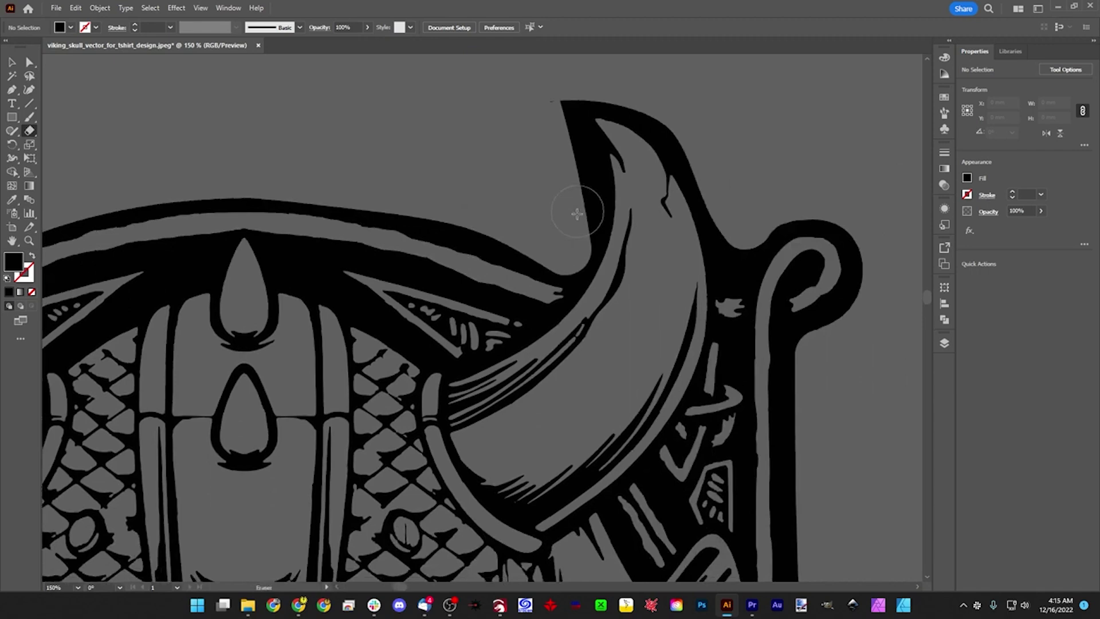
{"action": "mouse_move", "coordinate": [557, 244]}
{"action": "left_mouse_down"}
{"action": "mouse_move", "coordinate": [462, 203]}
{"action": "mouse_move", "coordinate": [367, 180]}
{"action": "left_mouse_up"}
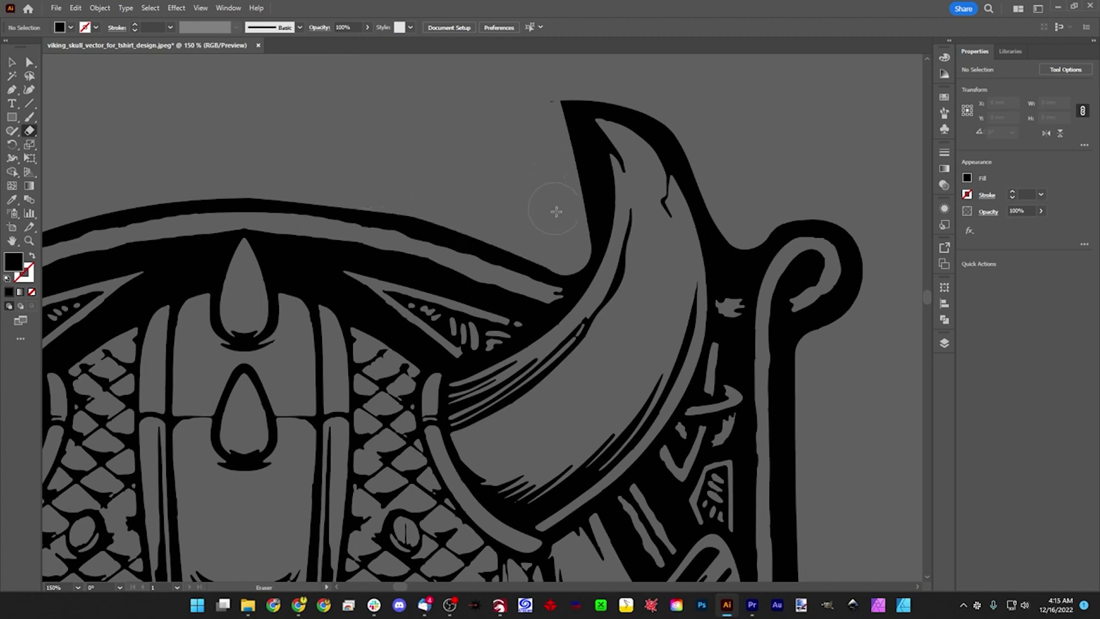
{"action": "left_click_drag", "start_coordinate": [564, 243], "coordinate": [571, 226]}
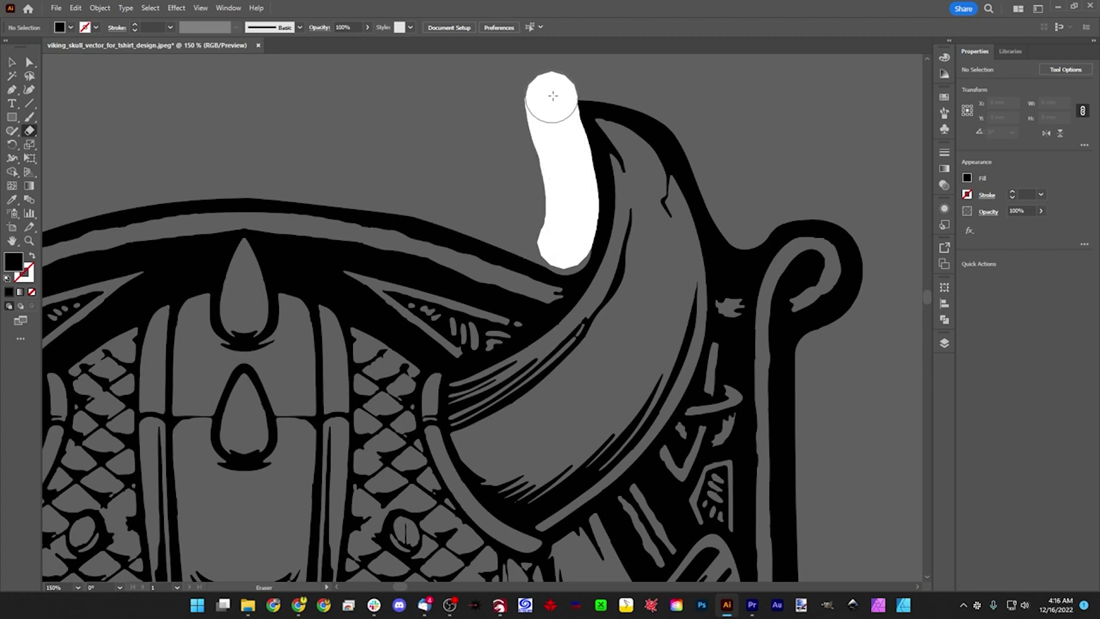
{"action": "left_click_drag", "start_coordinate": [586, 75], "coordinate": [633, 74]}
- Trim the black border along the right horn's outer edge and around the upper right frame curl
{"action": "key", "text": "space"}
{"action": "mouse_move", "coordinate": [729, 123]}
{"action": "left_mouse_down"}
{"action": "mouse_move", "coordinate": [550, 137]}
{"action": "mouse_move", "coordinate": [514, 237]}
{"action": "left_mouse_up"}
{"action": "mouse_move", "coordinate": [403, 162]}
{"action": "left_mouse_down"}
{"action": "mouse_move", "coordinate": [504, 271]}
{"action": "mouse_move", "coordinate": [527, 262]}
{"action": "left_mouse_up"}
{"action": "key", "text": "space"}
{"action": "left_click_drag", "start_coordinate": [592, 390], "coordinate": [462, 350]}
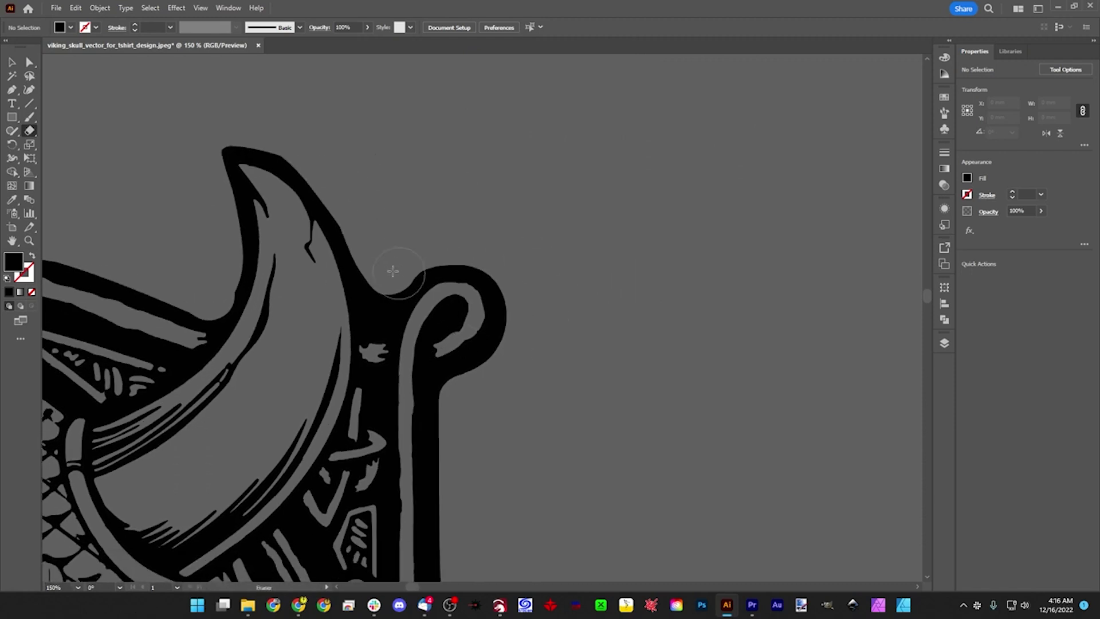
{"action": "left_click_drag", "start_coordinate": [390, 274], "coordinate": [506, 242]}
{"action": "mouse_move", "coordinate": [536, 290]}
{"action": "left_mouse_down"}
{"action": "mouse_move", "coordinate": [518, 349]}
{"action": "mouse_move", "coordinate": [472, 407]}
{"action": "mouse_move", "coordinate": [481, 424]}
{"action": "mouse_move", "coordinate": [469, 174]}
{"action": "left_mouse_up"}
- Erase the excess black along the upper right frame post and the outer edge of the right axe blade
{"action": "key", "text": "space"}
{"action": "left_click_drag", "start_coordinate": [510, 401], "coordinate": [513, 232]}
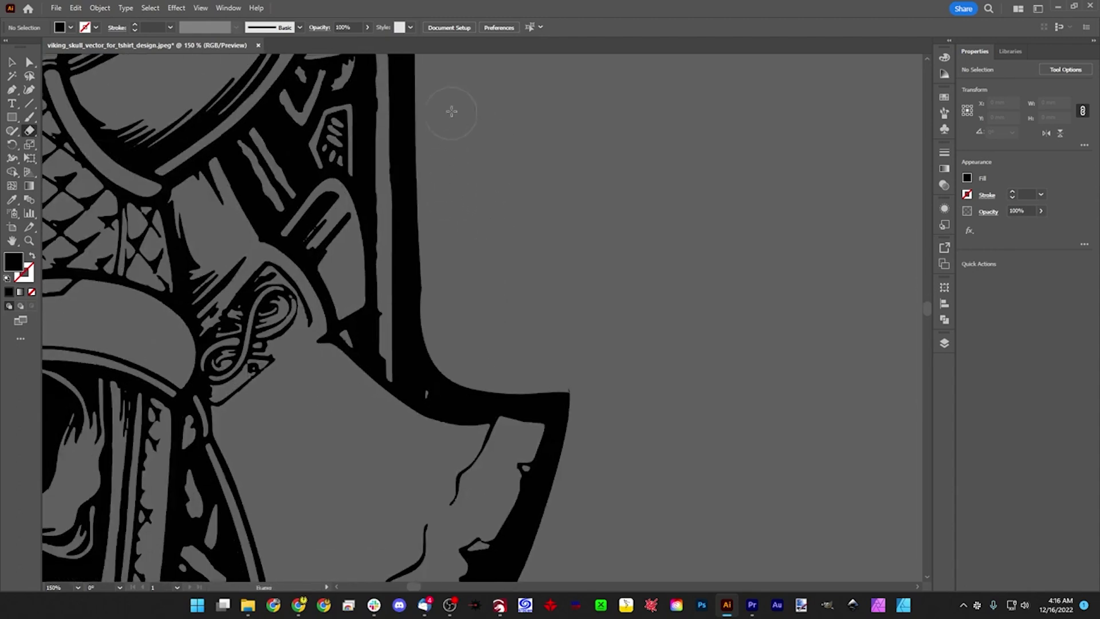
{"action": "mouse_move", "coordinate": [445, 142]}
{"action": "left_mouse_down"}
{"action": "mouse_move", "coordinate": [445, 305]}
{"action": "mouse_move", "coordinate": [459, 348]}
{"action": "mouse_move", "coordinate": [585, 382]}
{"action": "mouse_move", "coordinate": [630, 426]}
{"action": "mouse_move", "coordinate": [608, 415]}
{"action": "mouse_move", "coordinate": [629, 113]}
{"action": "mouse_move", "coordinate": [571, 277]}
{"action": "mouse_move", "coordinate": [475, 440]}
{"action": "left_mouse_up"}
{"action": "key", "text": "space"}
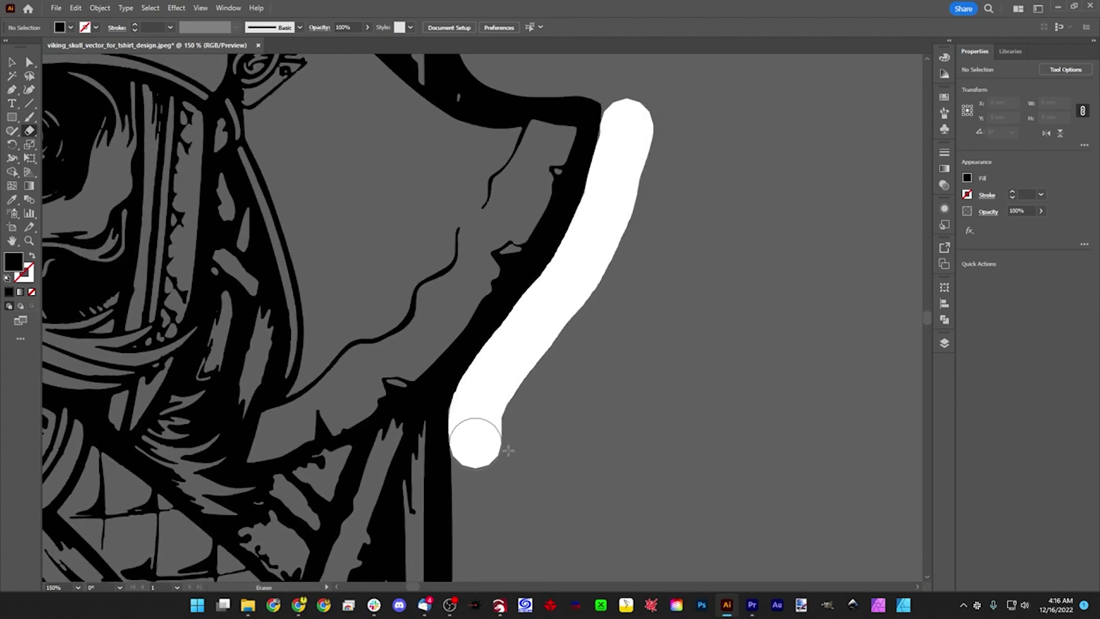
- Smooth the black border along the lower right frame post and around its bottom curl with the Eraser tool
{"action": "key", "text": "space"}
{"action": "left_click_drag", "start_coordinate": [503, 524], "coordinate": [557, 238]}
{"action": "left_click_drag", "start_coordinate": [512, 476], "coordinate": [525, 373]}
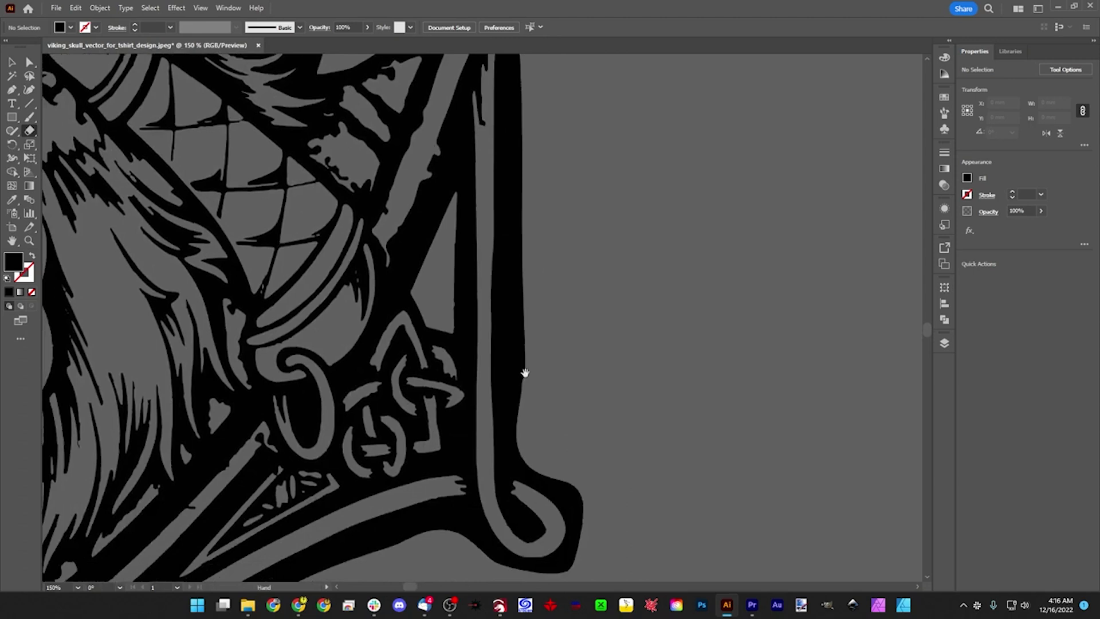
{"action": "mouse_move", "coordinate": [547, 84]}
{"action": "left_mouse_down"}
{"action": "mouse_move", "coordinate": [542, 428]}
{"action": "mouse_move", "coordinate": [599, 500]}
{"action": "mouse_move", "coordinate": [607, 554]}
{"action": "left_mouse_up"}
{"action": "scroll", "coordinate": [618, 367], "scroll_direction": "down", "scroll_amount": 4}
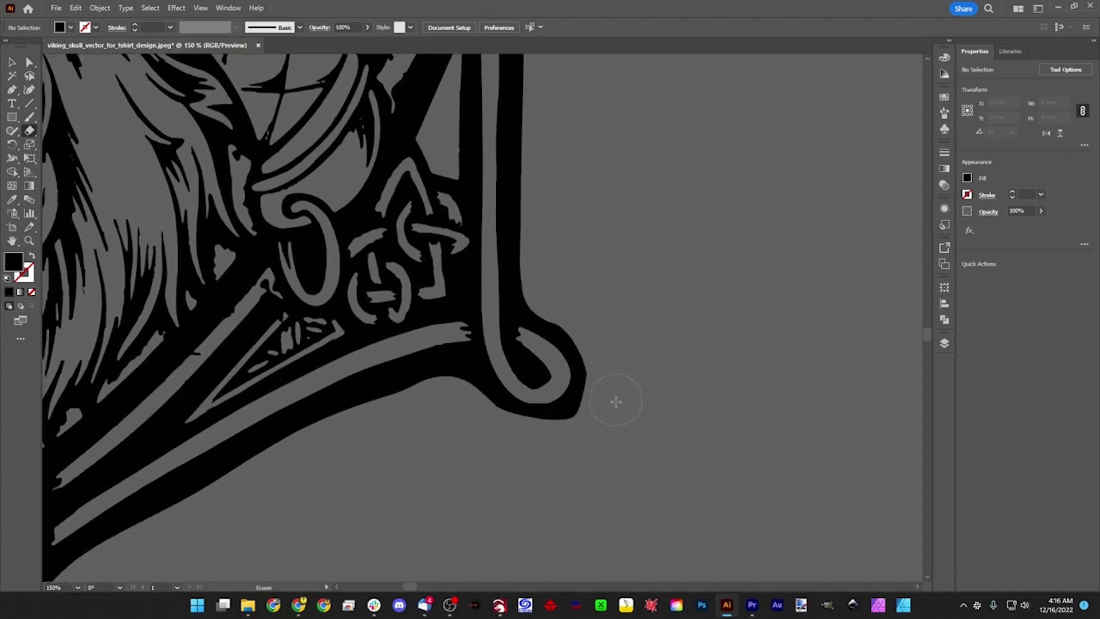
{"action": "mouse_move", "coordinate": [616, 401]}
{"action": "left_mouse_down"}
{"action": "mouse_move", "coordinate": [554, 456]}
{"action": "mouse_move", "coordinate": [488, 479]}
{"action": "left_mouse_up"}
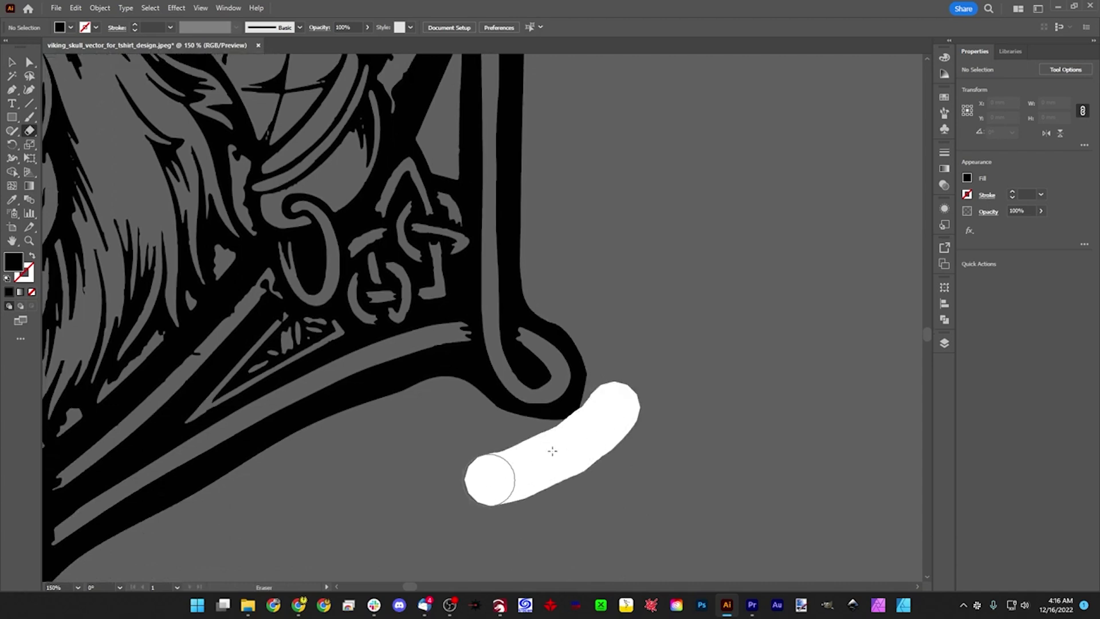
- Trim the black border beneath the lower right frame bar and around the beard tip
{"action": "mouse_move", "coordinate": [553, 451]}
{"action": "left_mouse_down"}
{"action": "mouse_move", "coordinate": [603, 408]}
{"action": "mouse_move", "coordinate": [686, 385]}
{"action": "mouse_move", "coordinate": [737, 338]}
{"action": "mouse_move", "coordinate": [879, 322]}
{"action": "mouse_move", "coordinate": [649, 381]}
{"action": "left_mouse_up"}
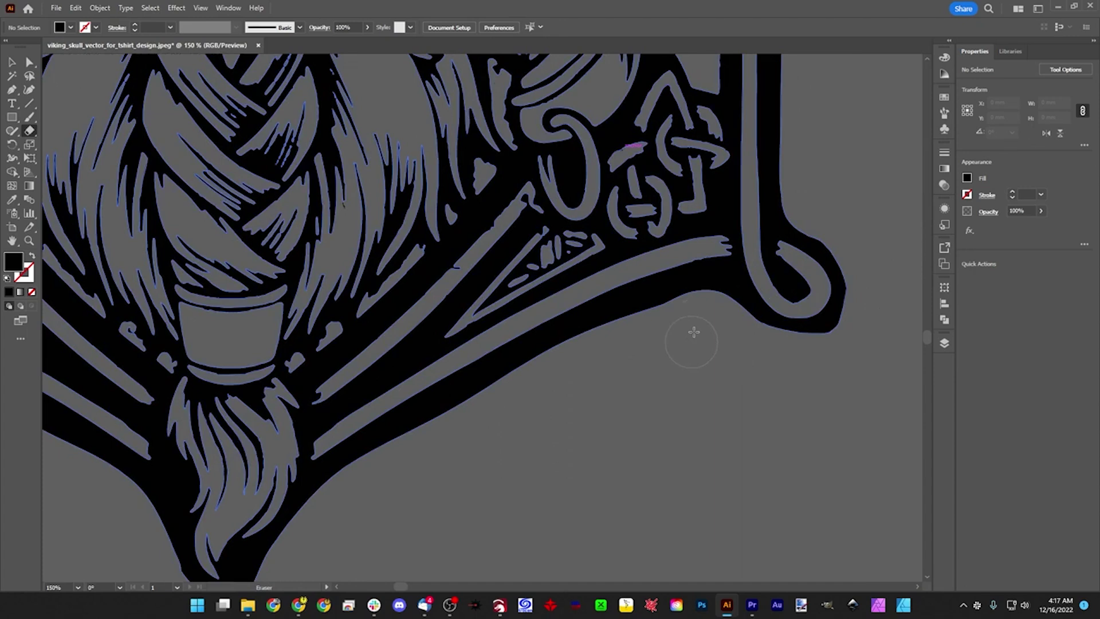
{"action": "left_click_drag", "start_coordinate": [697, 317], "coordinate": [425, 462]}
{"action": "mouse_move", "coordinate": [357, 500]}
{"action": "left_mouse_down"}
{"action": "mouse_move", "coordinate": [462, 423]}
{"action": "mouse_move", "coordinate": [720, 318]}
{"action": "left_mouse_up"}
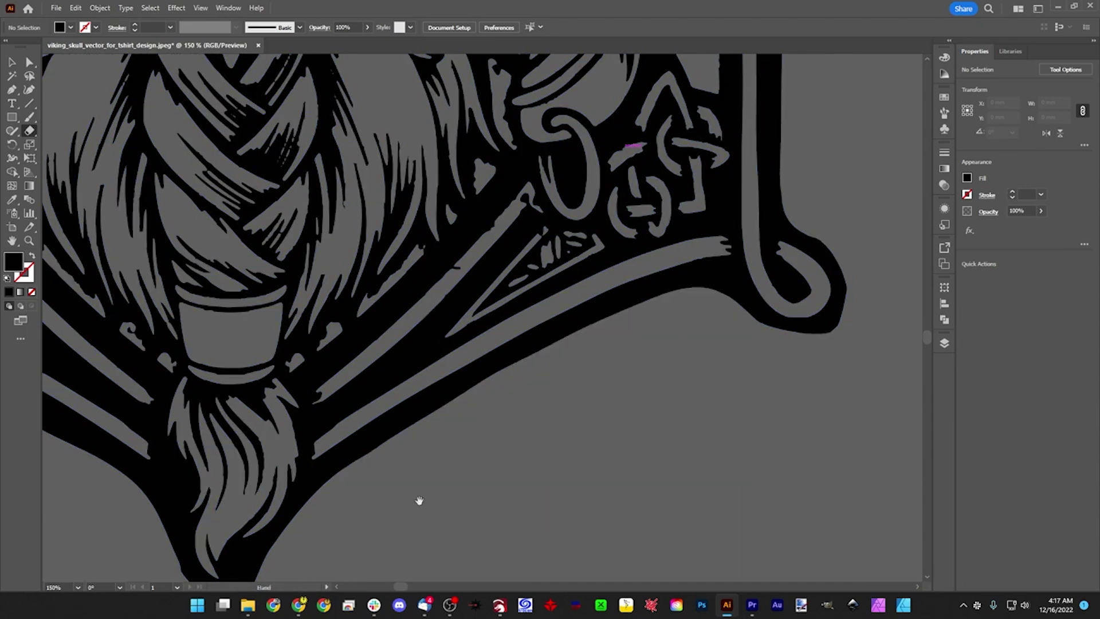
{"action": "left_click_drag", "start_coordinate": [417, 500], "coordinate": [621, 298]}
{"action": "left_click_drag", "start_coordinate": [512, 356], "coordinate": [394, 407]}
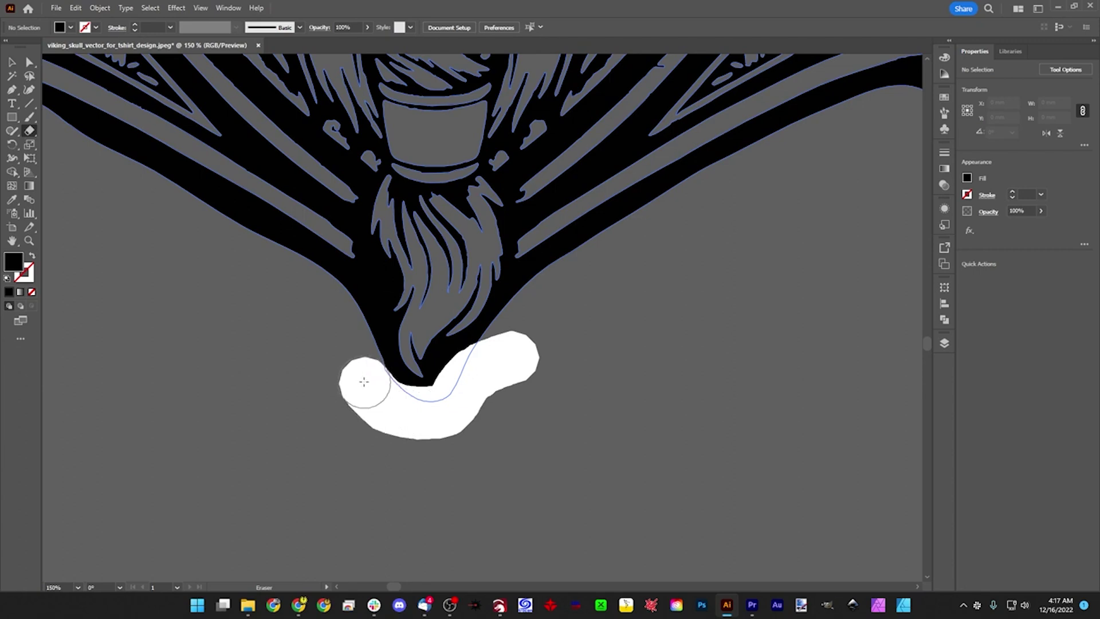
{"action": "left_click_drag", "start_coordinate": [343, 361], "coordinate": [412, 411]}
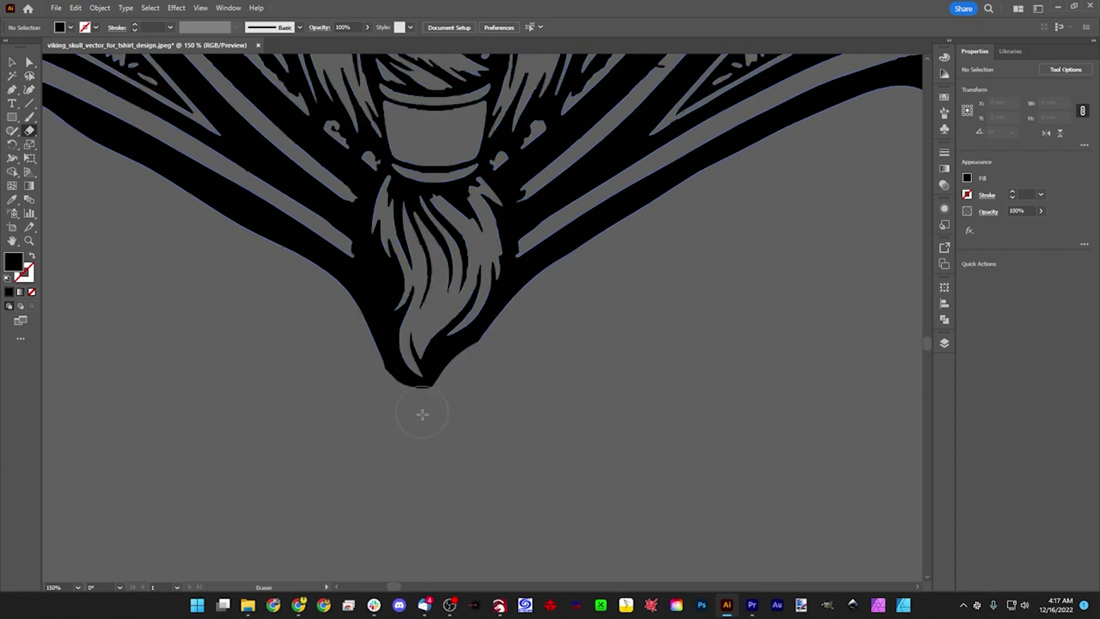
- Trim the black border beside the beard tip and beneath the lower left frame bar with the Eraser tool
{"action": "left_click_drag", "start_coordinate": [478, 376], "coordinate": [517, 354]}
{"action": "mouse_move", "coordinate": [95, 176]}
{"action": "left_mouse_down"}
{"action": "mouse_move", "coordinate": [323, 299]}
{"action": "mouse_move", "coordinate": [439, 462]}
{"action": "left_mouse_up"}
{"action": "left_click_drag", "start_coordinate": [179, 324], "coordinate": [512, 550]}
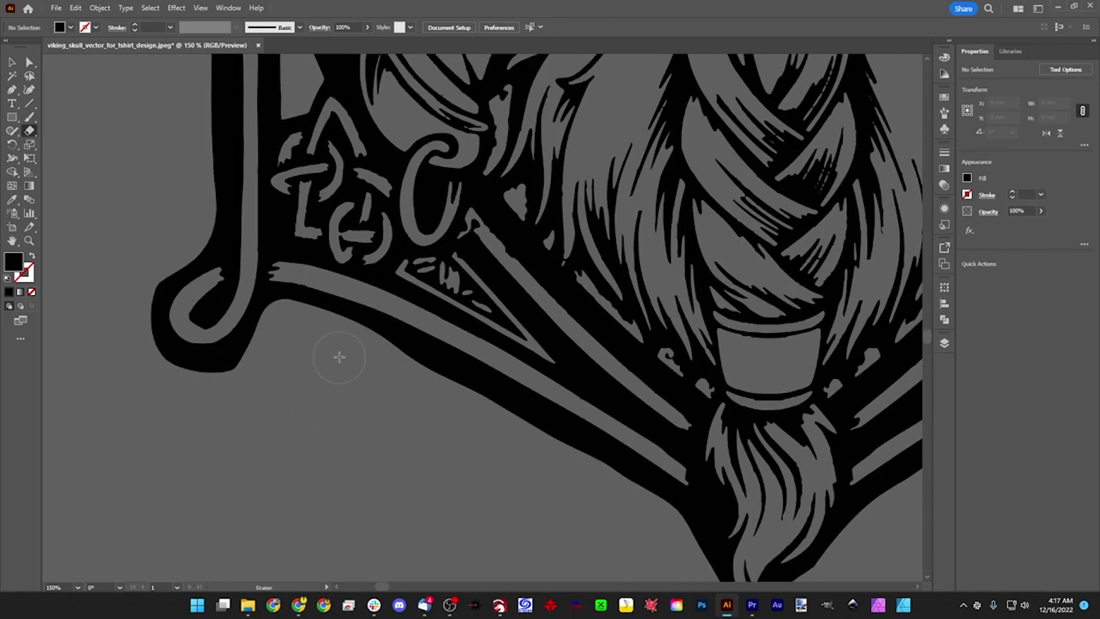
{"action": "mouse_move", "coordinate": [341, 344]}
{"action": "left_mouse_down"}
{"action": "mouse_move", "coordinate": [544, 452]}
{"action": "mouse_move", "coordinate": [646, 525]}
{"action": "mouse_move", "coordinate": [493, 450]}
{"action": "left_mouse_up"}
{"action": "left_click_drag", "start_coordinate": [339, 346], "coordinate": [443, 403]}
{"action": "mouse_move", "coordinate": [343, 344]}
{"action": "left_mouse_down"}
{"action": "mouse_move", "coordinate": [462, 398]}
{"action": "mouse_move", "coordinate": [541, 492]}
{"action": "left_mouse_up"}
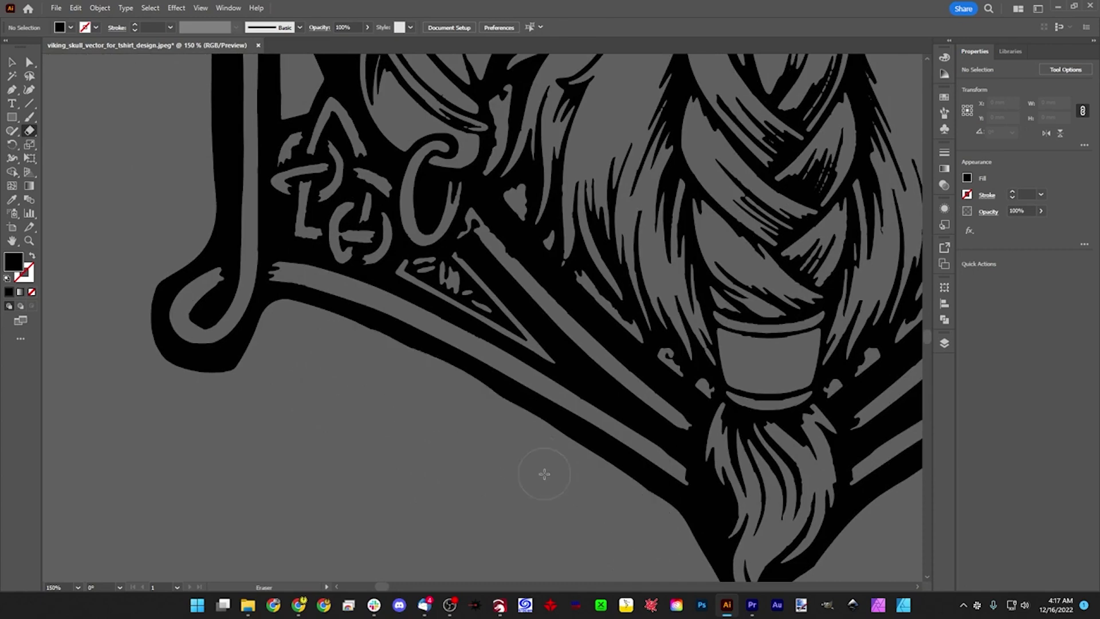
- Smooth the black border around the lower left frame curl and along the outer edge of the left frame post
{"action": "scroll", "coordinate": [516, 401], "scroll_direction": "left", "scroll_amount": 5}
{"action": "mouse_move", "coordinate": [539, 350]}
{"action": "left_mouse_down"}
{"action": "mouse_move", "coordinate": [491, 395]}
{"action": "mouse_move", "coordinate": [357, 306]}
{"action": "mouse_move", "coordinate": [523, 365]}
{"action": "mouse_move", "coordinate": [376, 385]}
{"action": "left_mouse_up"}
{"action": "mouse_move", "coordinate": [421, 262]}
{"action": "left_mouse_down"}
{"action": "mouse_move", "coordinate": [371, 325]}
{"action": "mouse_move", "coordinate": [356, 378]}
{"action": "left_mouse_up"}
{"action": "left_click_drag", "start_coordinate": [384, 291], "coordinate": [363, 367]}
{"action": "left_click_drag", "start_coordinate": [394, 179], "coordinate": [344, 454]}
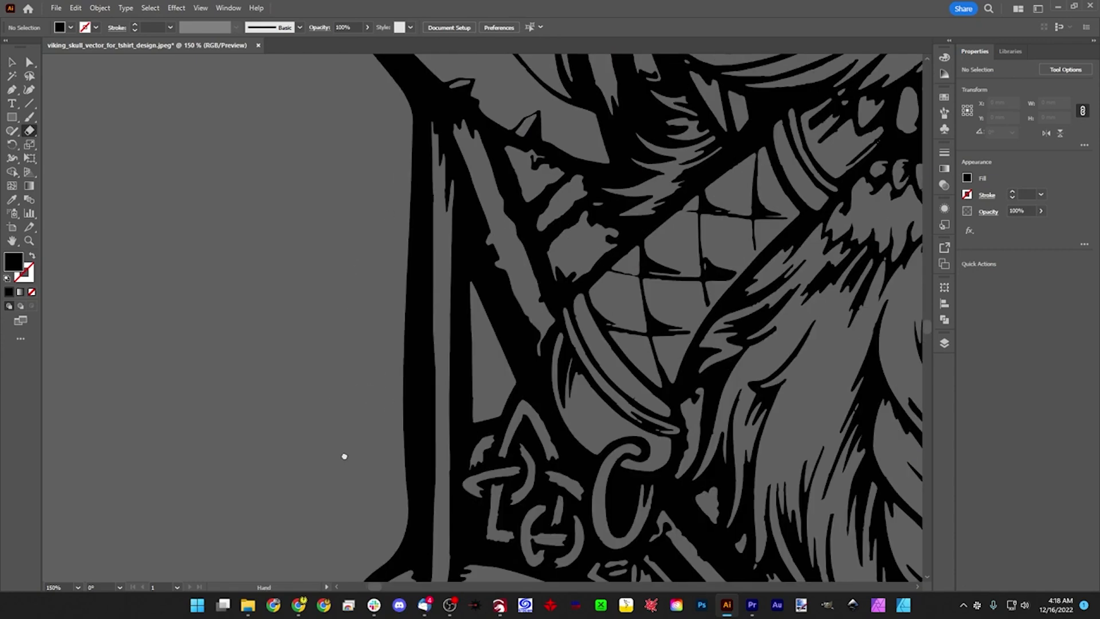
{"action": "left_click_drag", "start_coordinate": [382, 205], "coordinate": [385, 298]}
{"action": "left_click_drag", "start_coordinate": [383, 198], "coordinate": [381, 516]}
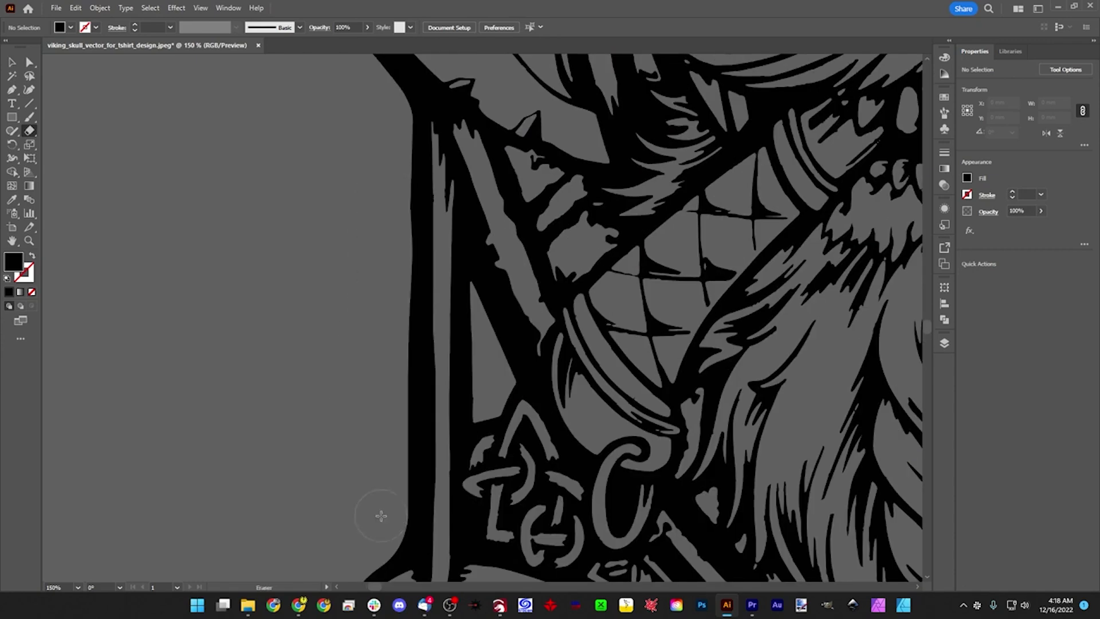
- Erase the excess black around the upper corner and outer edge of the left axe blade
{"action": "left_click_drag", "start_coordinate": [403, 162], "coordinate": [503, 466]}
{"action": "left_click_drag", "start_coordinate": [577, 187], "coordinate": [462, 331]}
{"action": "left_click_drag", "start_coordinate": [515, 232], "coordinate": [510, 247]}
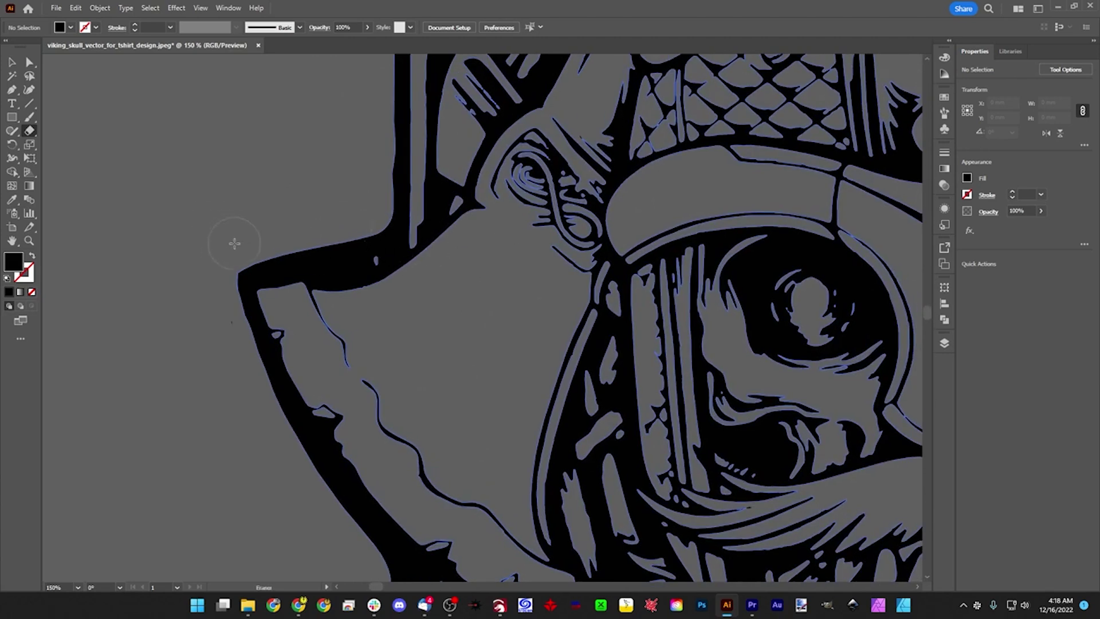
{"action": "left_click_drag", "start_coordinate": [234, 243], "coordinate": [180, 345]}
{"action": "scroll", "coordinate": [809, 142], "scroll_direction": "down", "scroll_amount": 3}
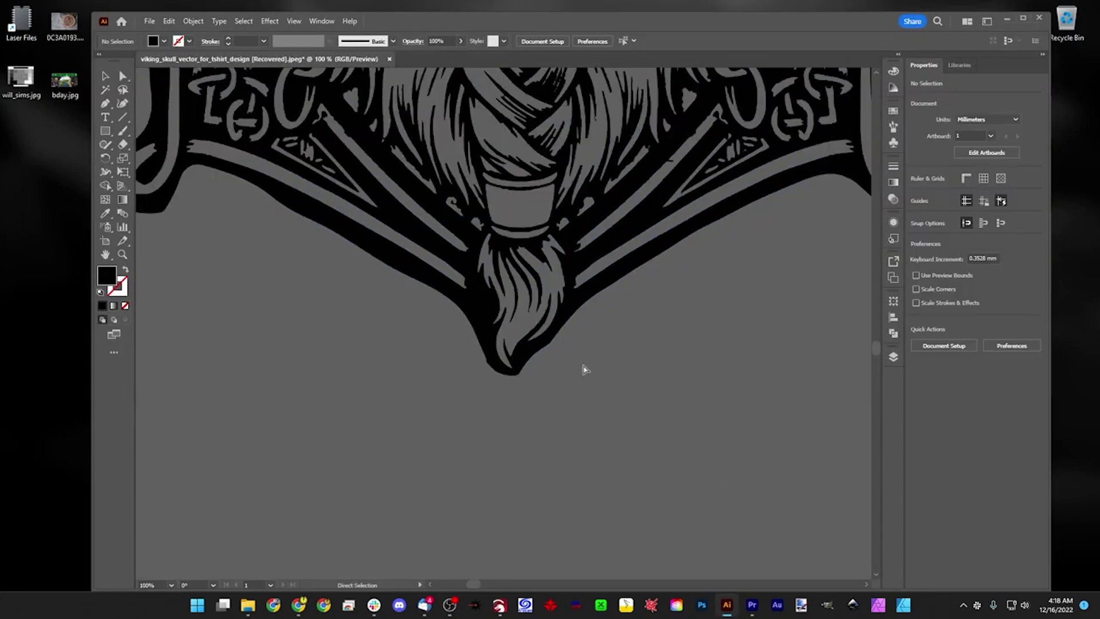
- Review the trimmed black skull alongside the separated color layers and the two square background versions
{"action": "left_click_drag", "start_coordinate": [453, 457], "coordinate": [490, 407]}
{"action": "key", "text": "ctrl+minus"}
{"action": "key", "text": "ctrl+minus"}
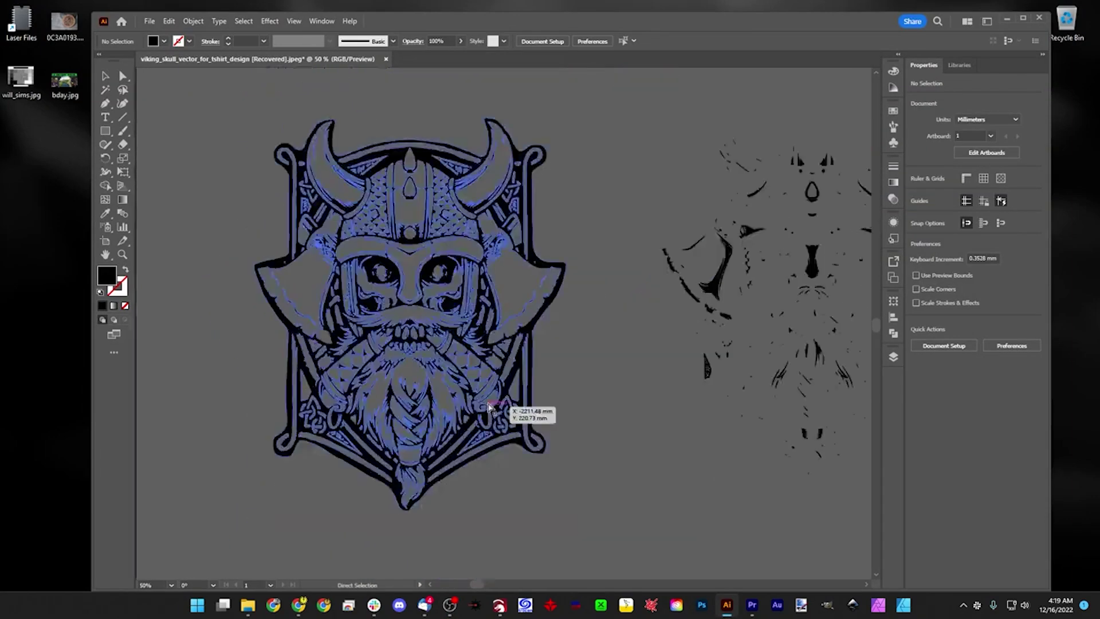
{"action": "left_click_drag", "start_coordinate": [581, 499], "coordinate": [467, 242]}
{"action": "left_click_drag", "start_coordinate": [567, 358], "coordinate": [273, 404]}
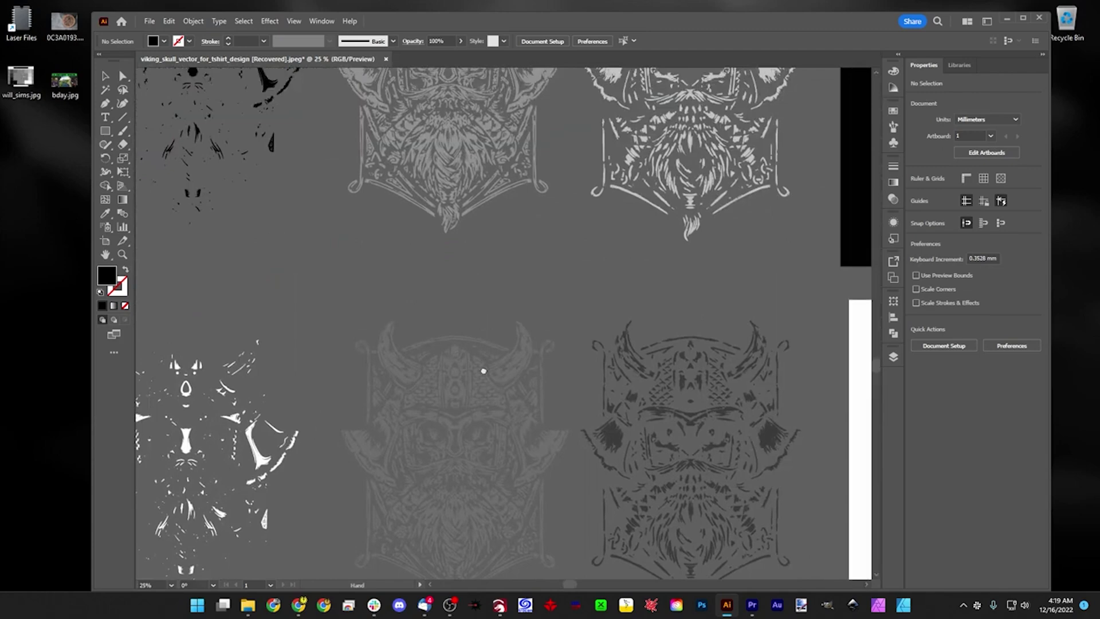
{"action": "left_click_drag", "start_coordinate": [484, 369], "coordinate": [514, 518]}
{"action": "left_click_drag", "start_coordinate": [662, 374], "coordinate": [841, 423]}
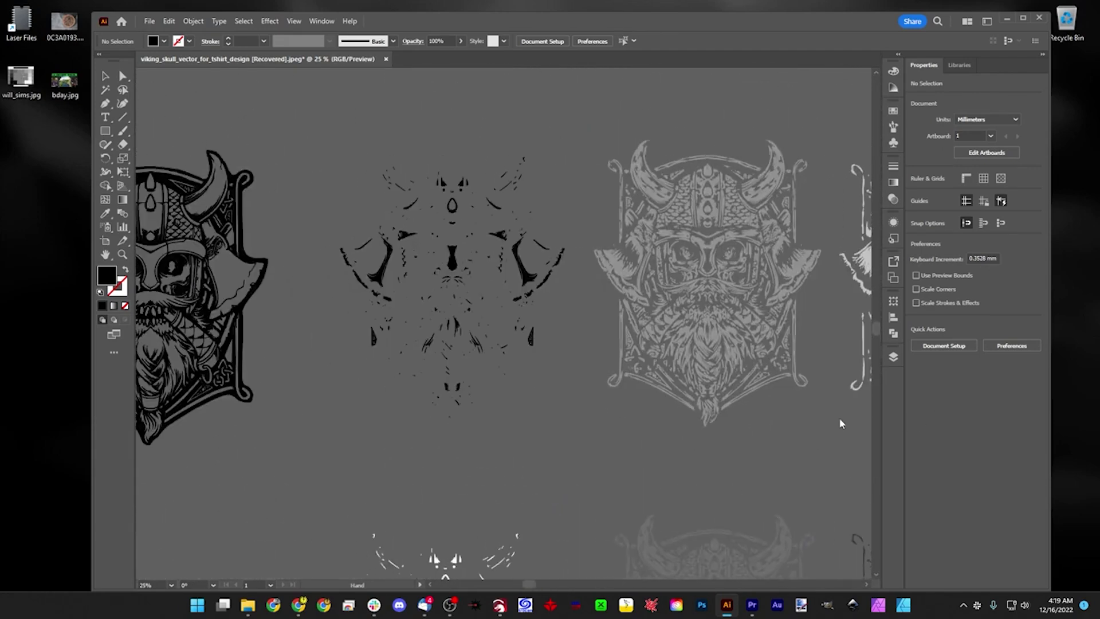
{"action": "left_click_drag", "start_coordinate": [603, 417], "coordinate": [700, 414]}
{"action": "left_click_drag", "start_coordinate": [445, 415], "coordinate": [553, 421]}
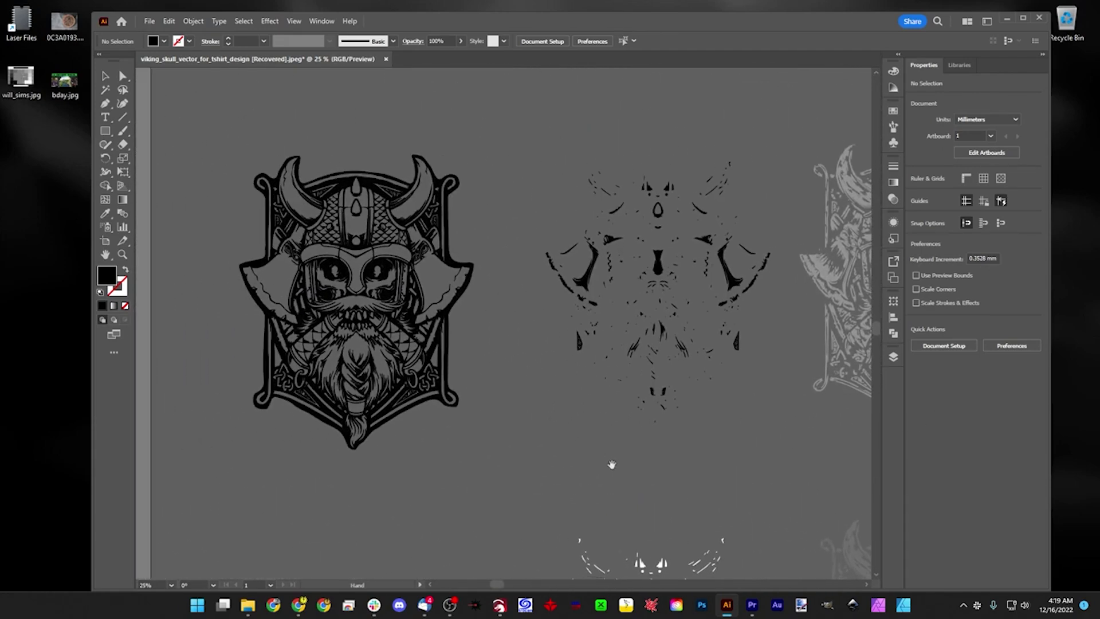
{"action": "key", "text": "ctrl+minus"}
{"action": "key", "text": "ctrl+minus"}
{"action": "left_click_drag", "start_coordinate": [846, 483], "coordinate": [635, 423]}
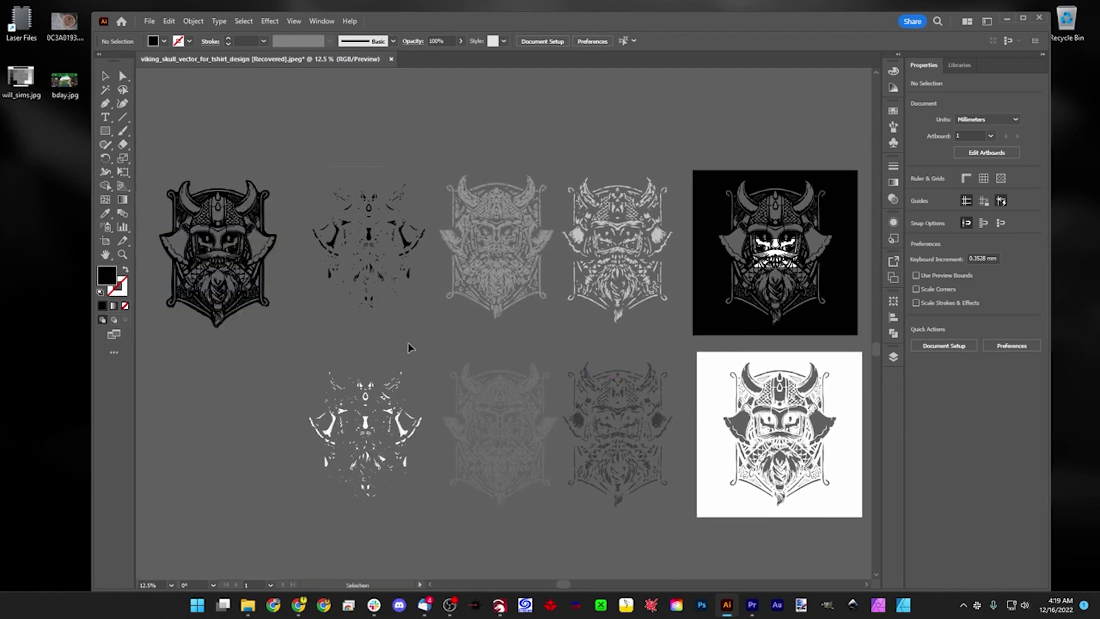
- Group the scattered black shading pieces and the mid-gray skull pieces in the top row as two separate groups
{"action": "left_click_drag", "start_coordinate": [434, 348], "coordinate": [435, 350]}
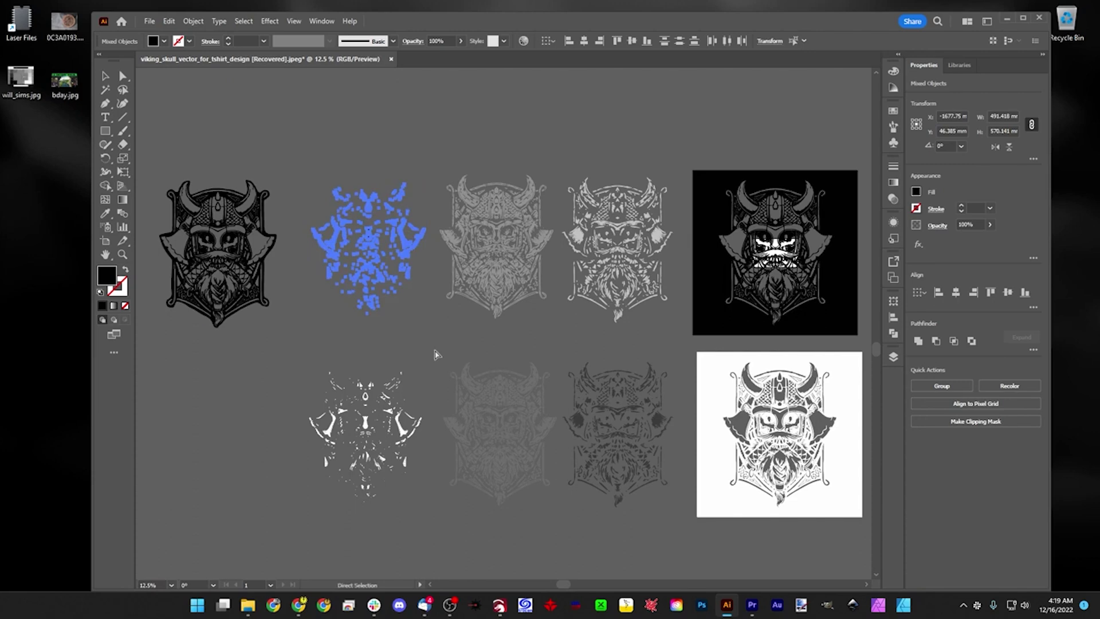
{"action": "key", "text": "ctrl+g"}
{"action": "left_click", "coordinate": [438, 166]}
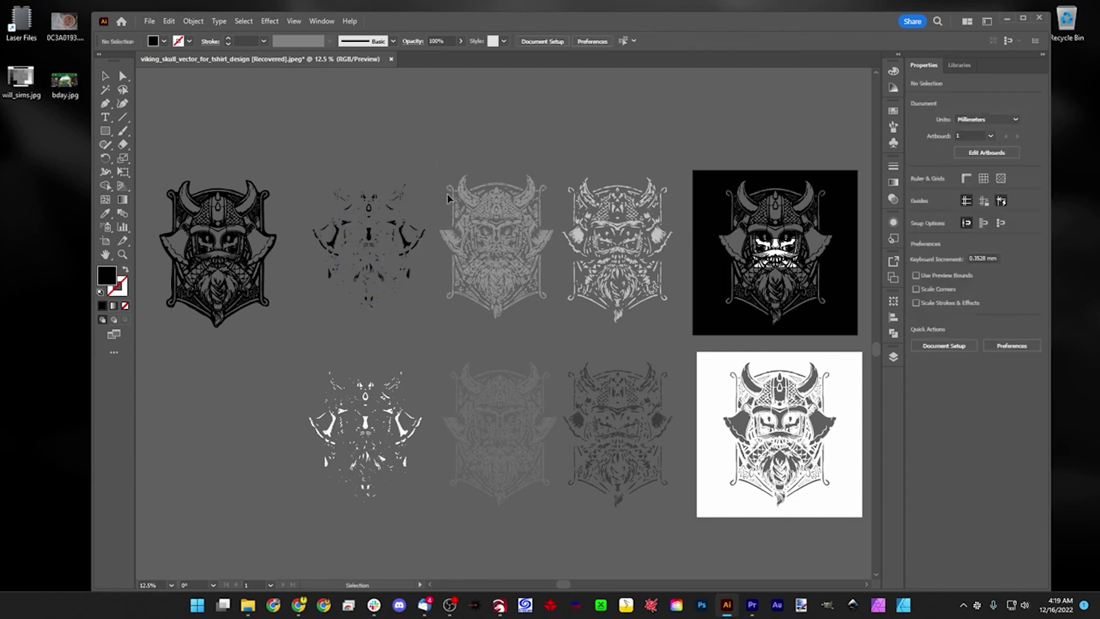
{"action": "left_click_drag", "start_coordinate": [559, 340], "coordinate": [558, 340]}
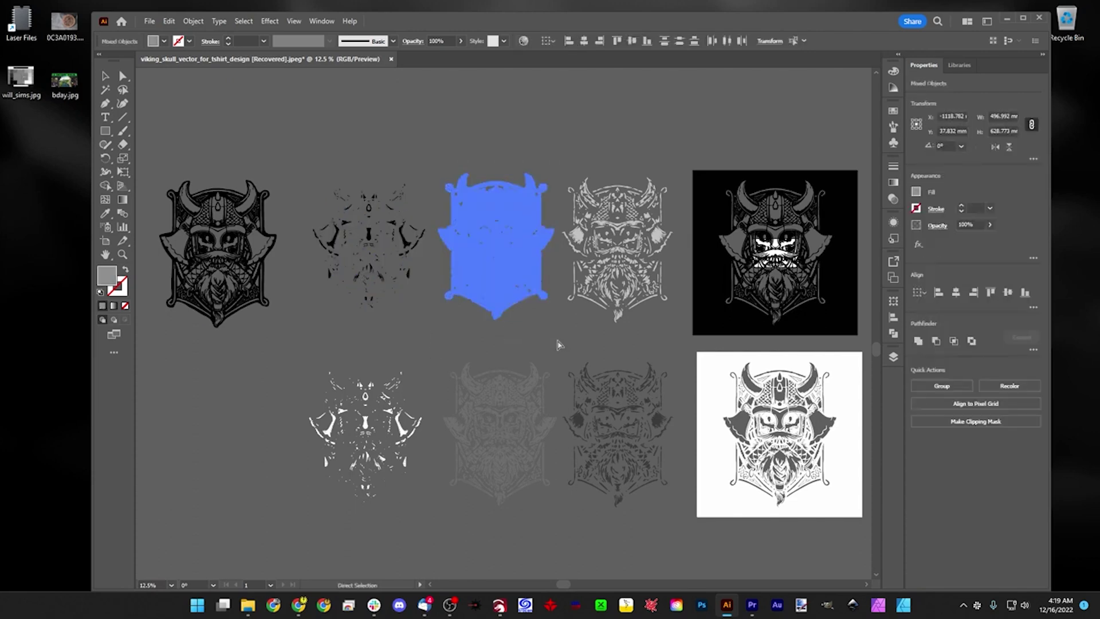
{"action": "key", "text": "ctrl+g"}
{"action": "left_click", "coordinate": [570, 156]}
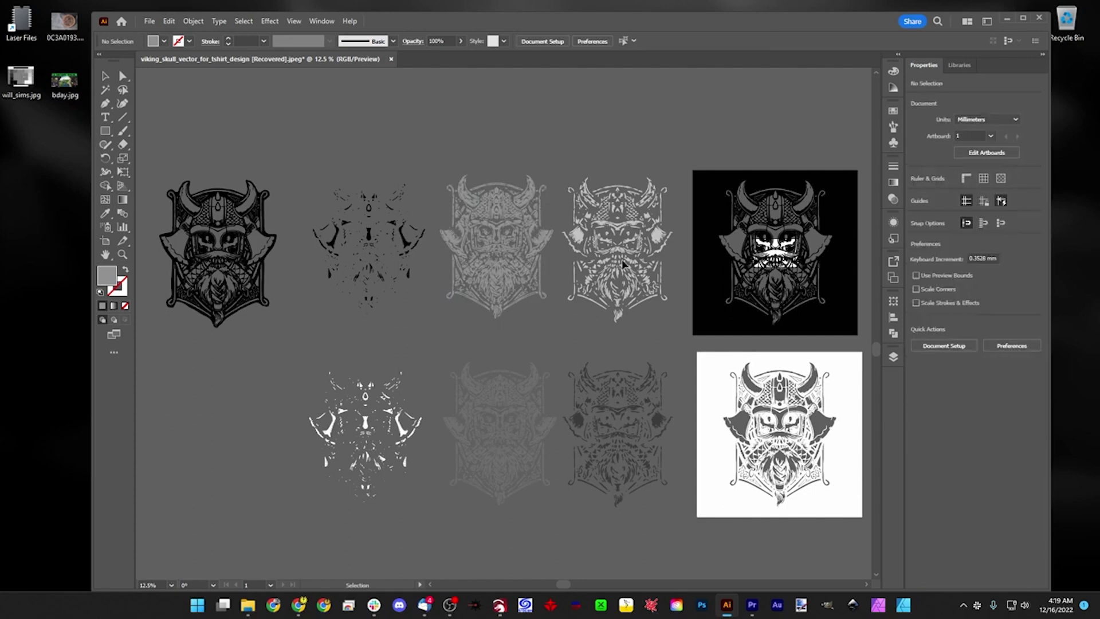
- Align the trimmed black skull, black shading, mid-gray and light-gray layers of the top row by their horizontal centers
{"action": "left_click", "coordinate": [710, 331]}
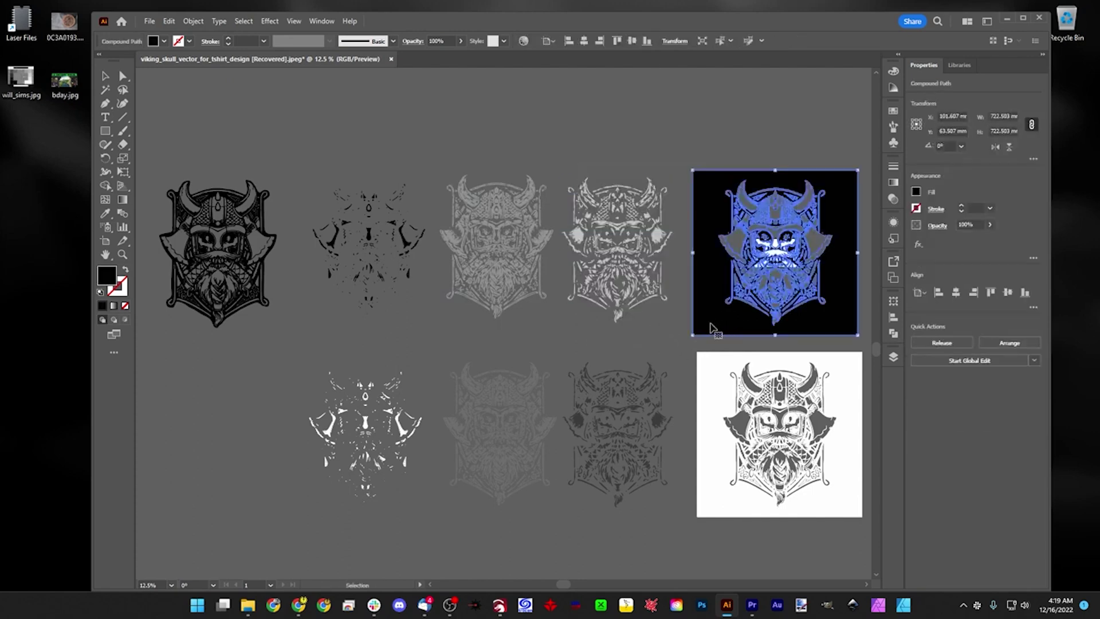
{"action": "left_click", "coordinate": [272, 332]}
{"action": "left_click", "coordinate": [265, 313]}
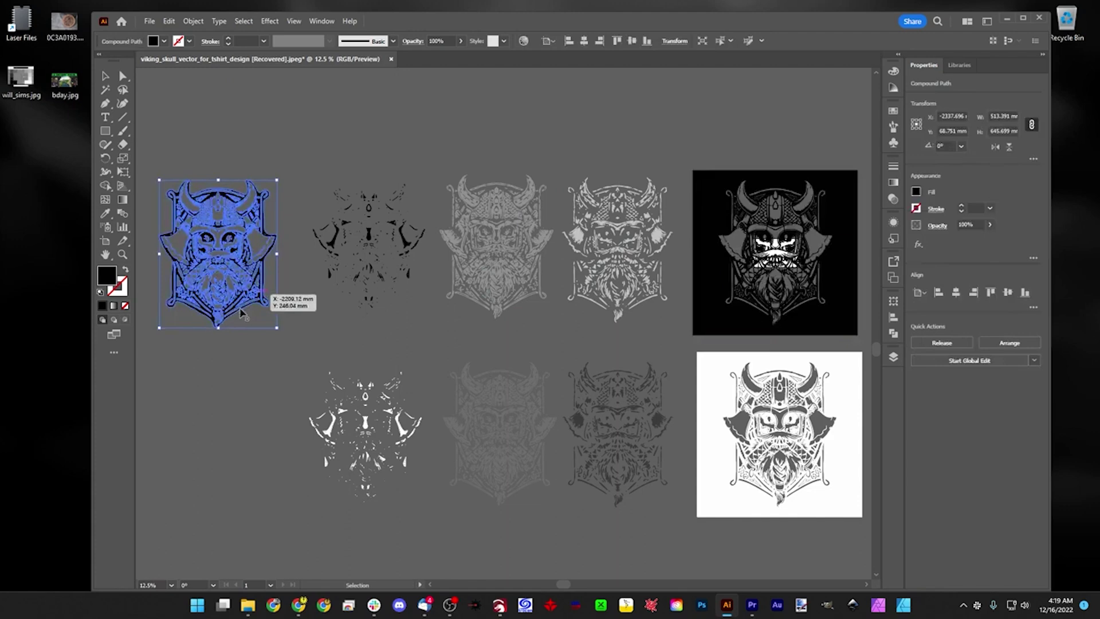
{"action": "left_click", "coordinate": [214, 372]}
{"action": "left_click", "coordinate": [226, 295]}
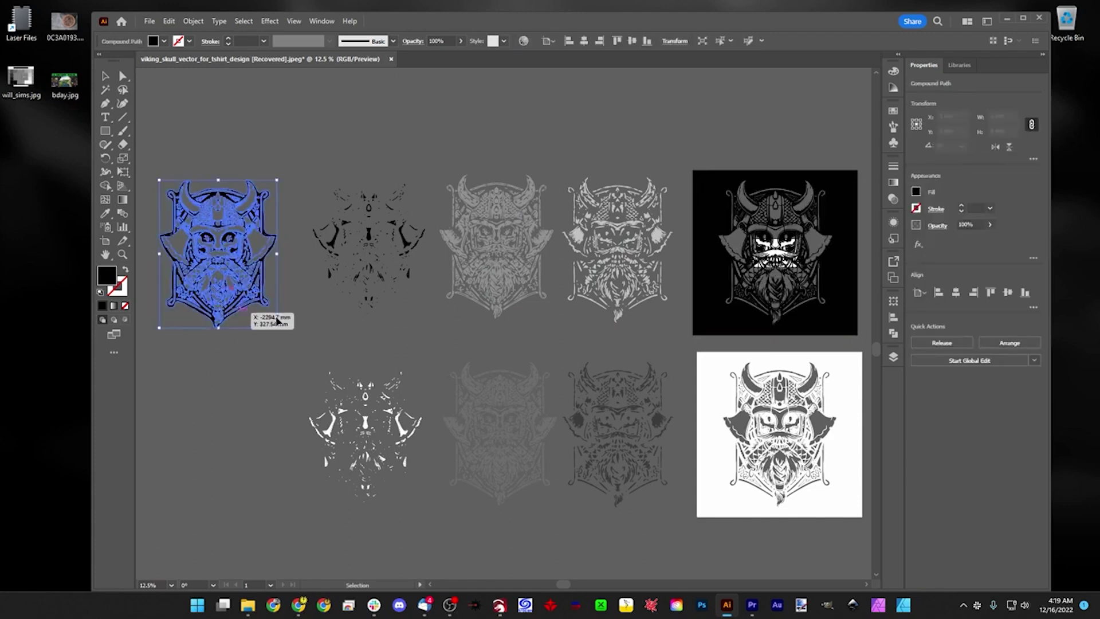
{"action": "left_click", "coordinate": [331, 246], "text": "shift"}
{"action": "left_click", "coordinate": [469, 243], "text": "shift"}
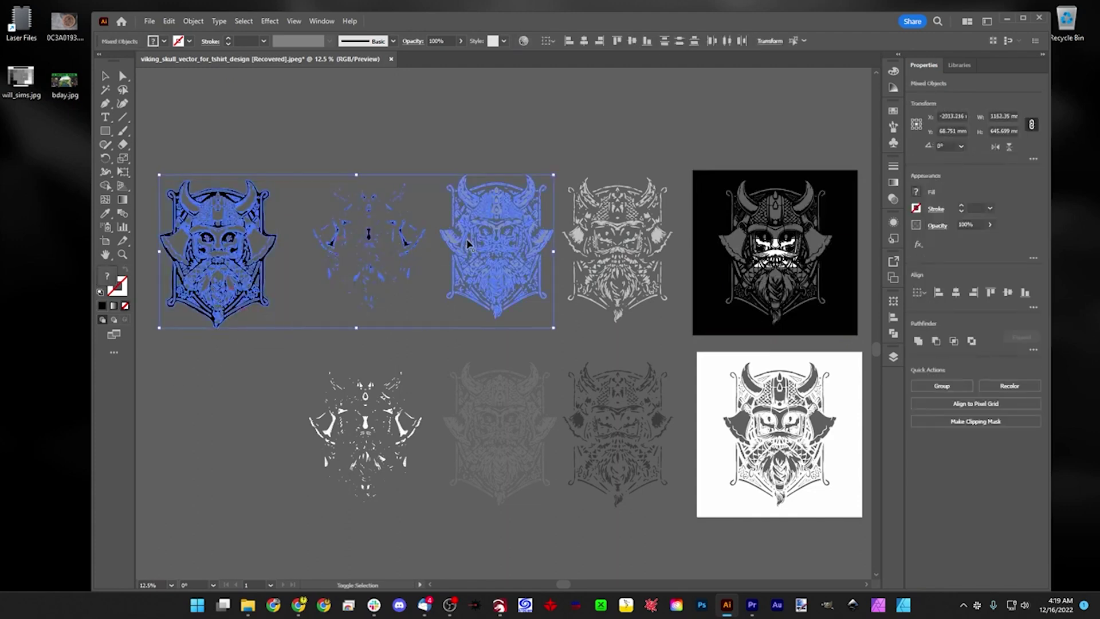
{"action": "left_click", "coordinate": [592, 240], "text": "shift"}
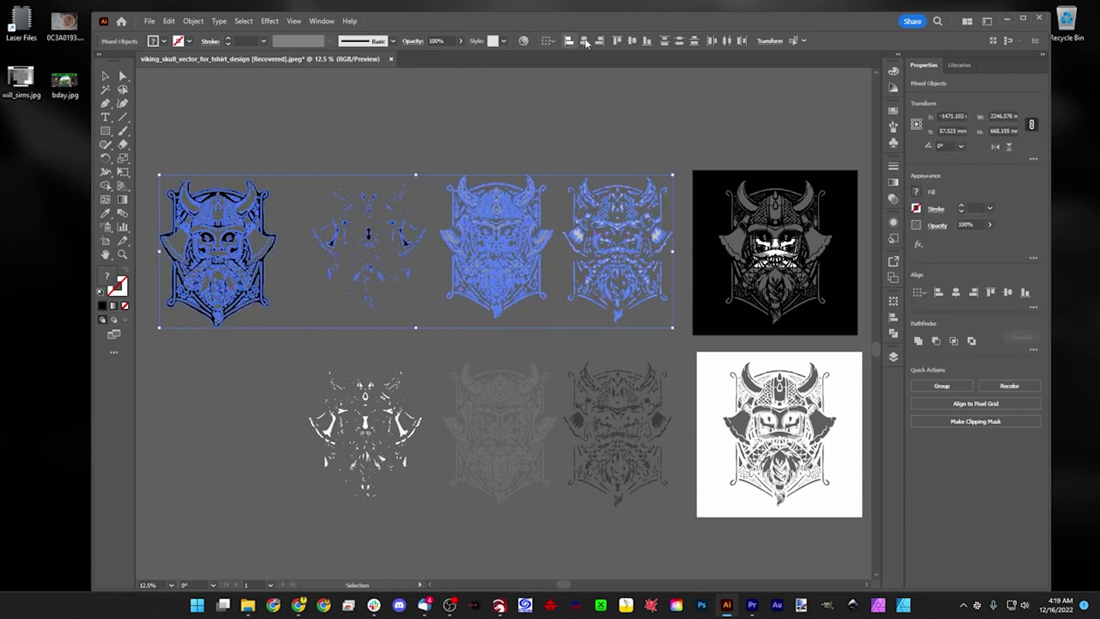
{"action": "left_click", "coordinate": [585, 43]}
{"action": "left_click", "coordinate": [567, 115]}
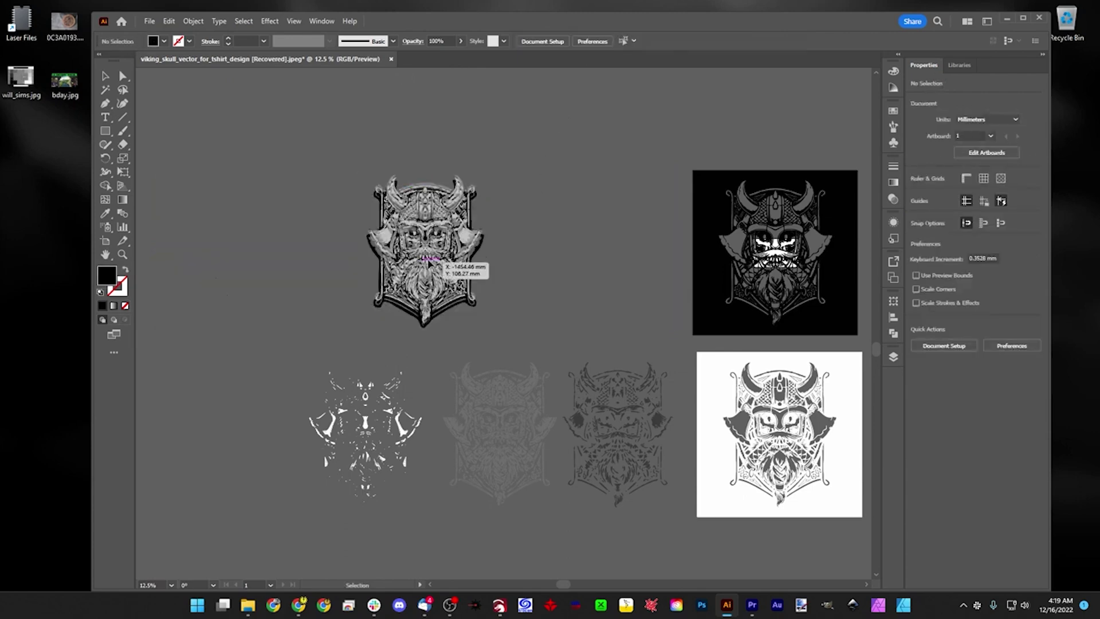
- Align the four stacked skull layers by their vertical centers
{"action": "key", "text": "ctrl+plus"}
{"action": "key", "text": "ctrl+plus"}
{"action": "key", "text": "ctrl+plus"}
{"action": "left_click_drag", "start_coordinate": [427, 269], "coordinate": [576, 452]}
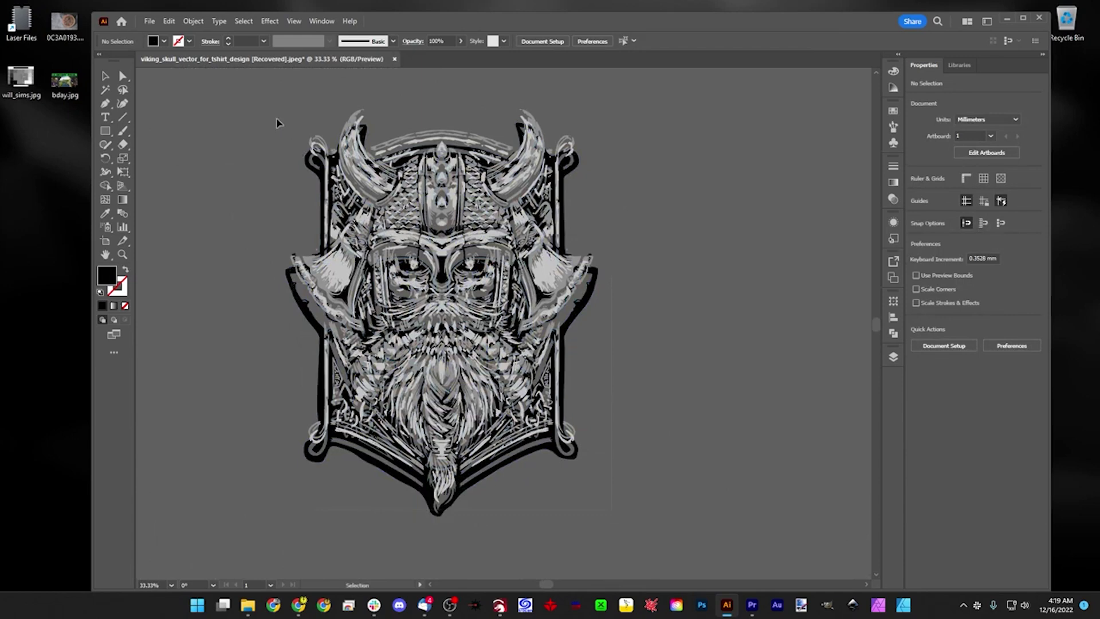
{"action": "key", "text": "ctrl+a"}
{"action": "left_click", "coordinate": [633, 41]}
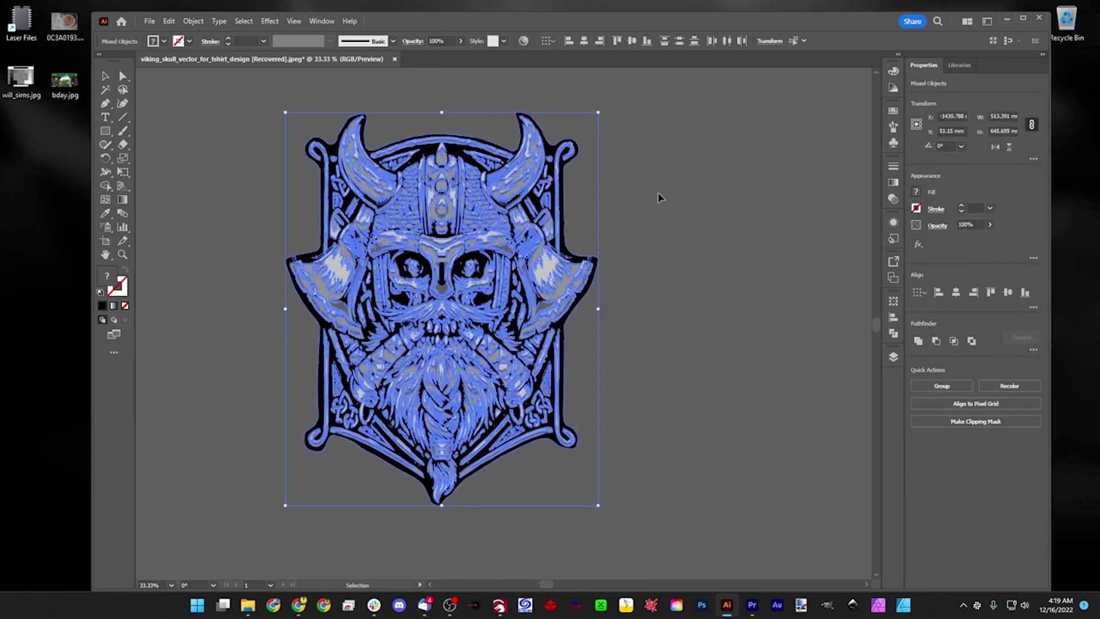
{"action": "left_click", "coordinate": [659, 201]}
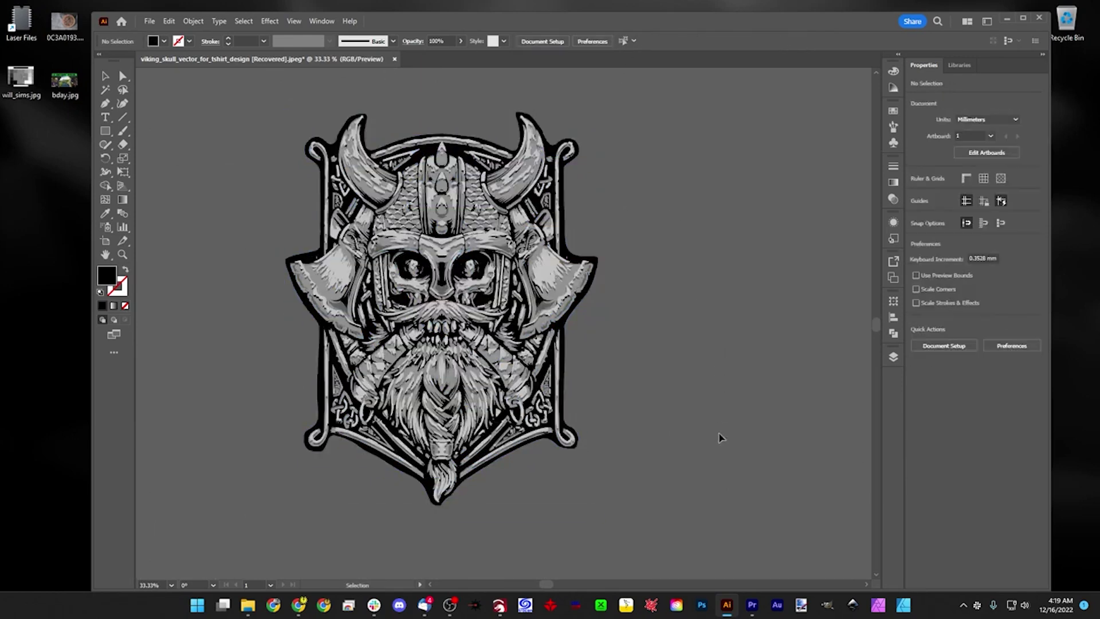
- Nudge the light-gray highlight group slightly so it lines up with the layers beneath it
{"action": "key", "text": "ctrl+plus"}
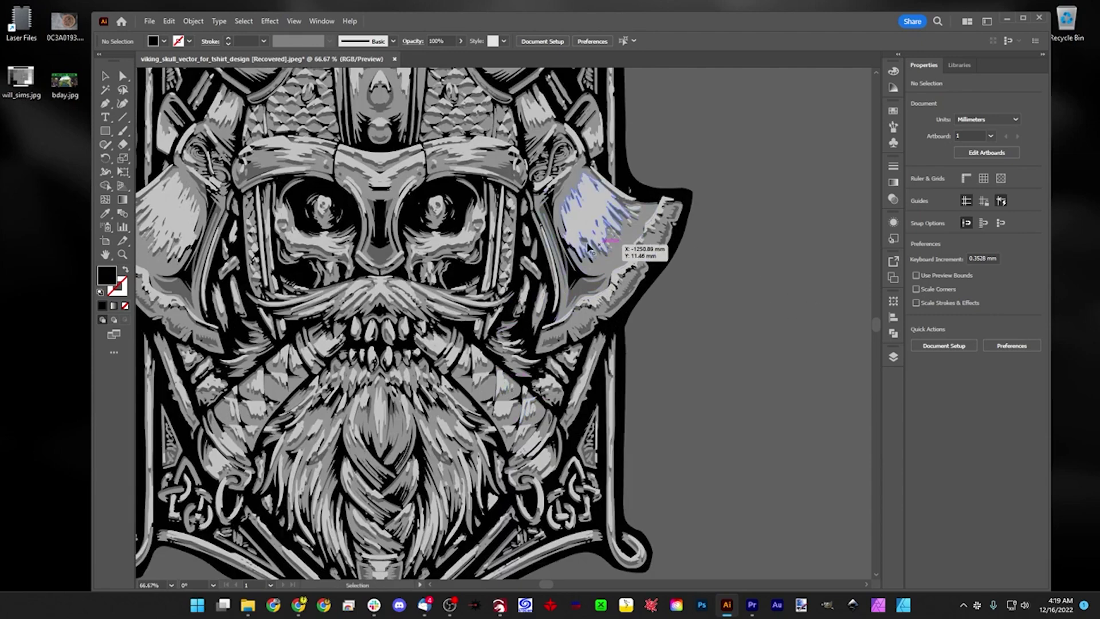
{"action": "left_click", "coordinate": [596, 246]}
{"action": "key", "text": "Left"}
{"action": "key", "text": "Left"}
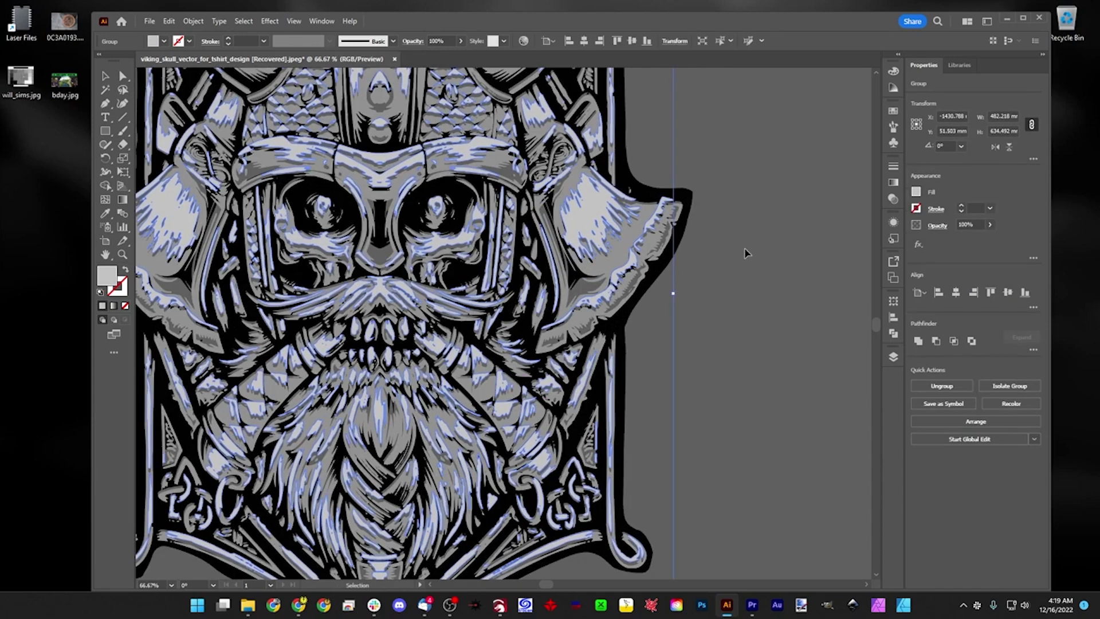
{"action": "key", "text": "Down"}
{"action": "key", "text": "Down"}
{"action": "left_click", "coordinate": [776, 283]}
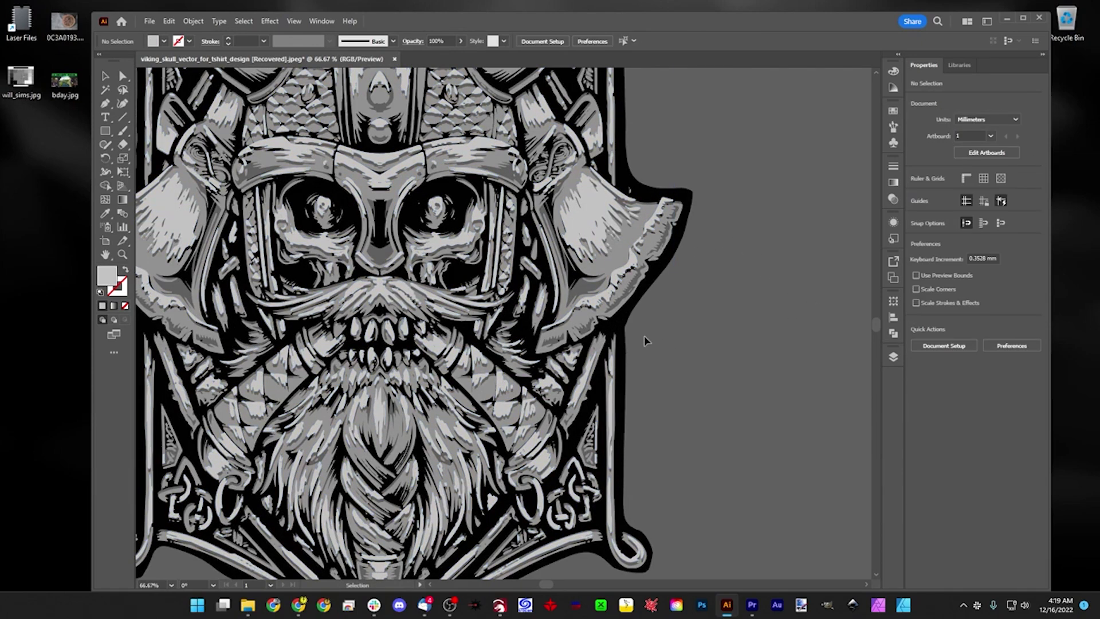
- Nudge the black outline compound path slightly right and down to match the gray layers
{"action": "left_click", "coordinate": [524, 337]}
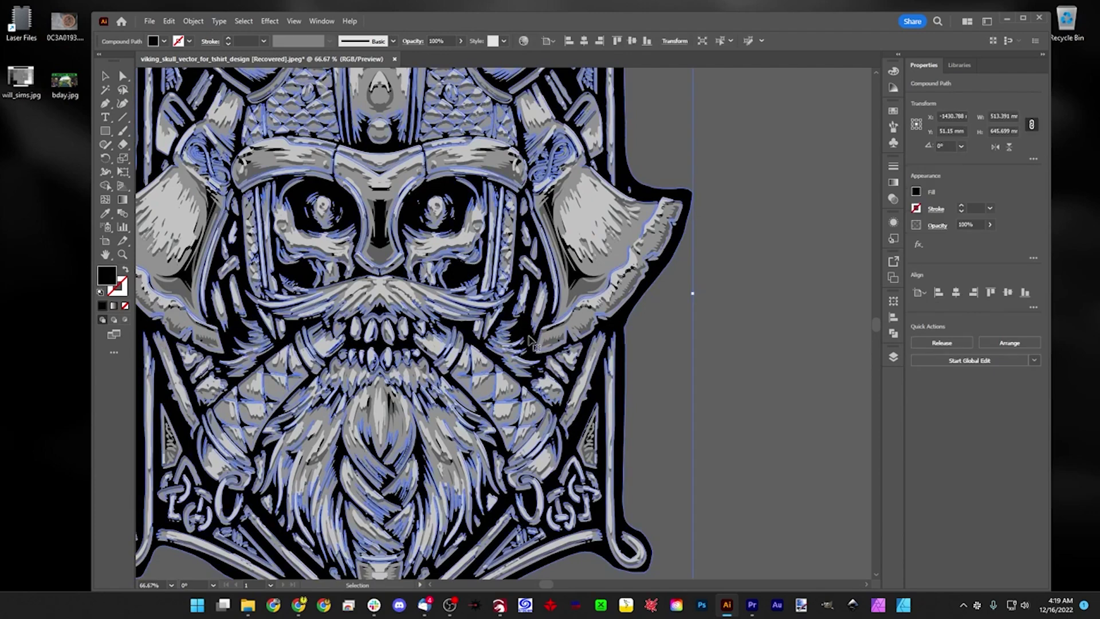
{"action": "key", "text": "Down"}
{"action": "key", "text": "Down"}
{"action": "key", "text": "Down"}
{"action": "key", "text": "Down"}
{"action": "key", "text": "Down"}
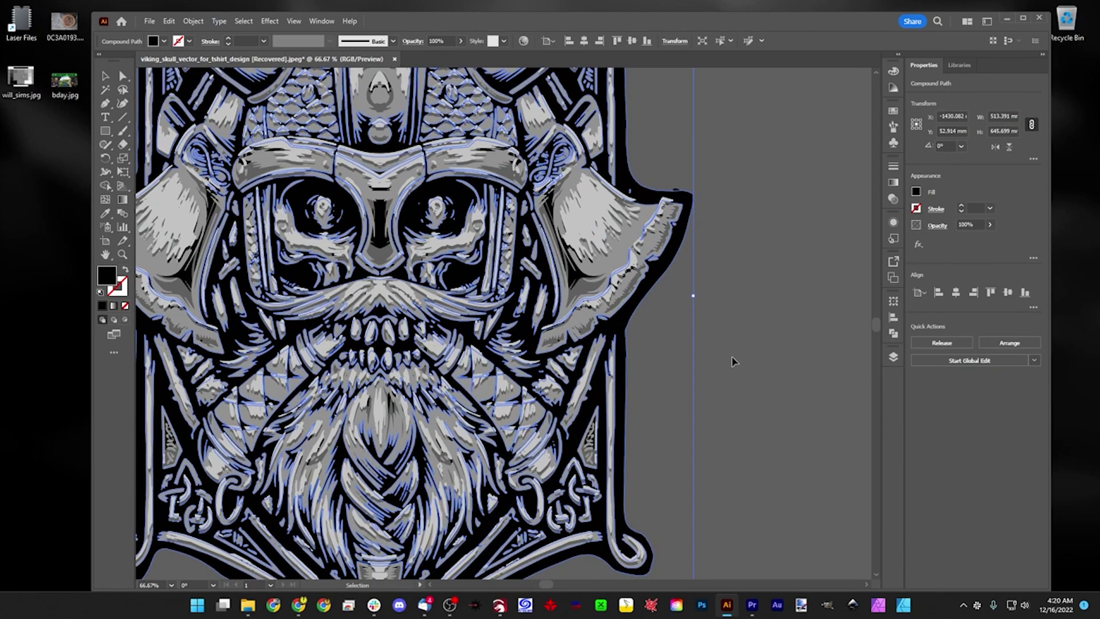
{"action": "left_click", "coordinate": [730, 365]}
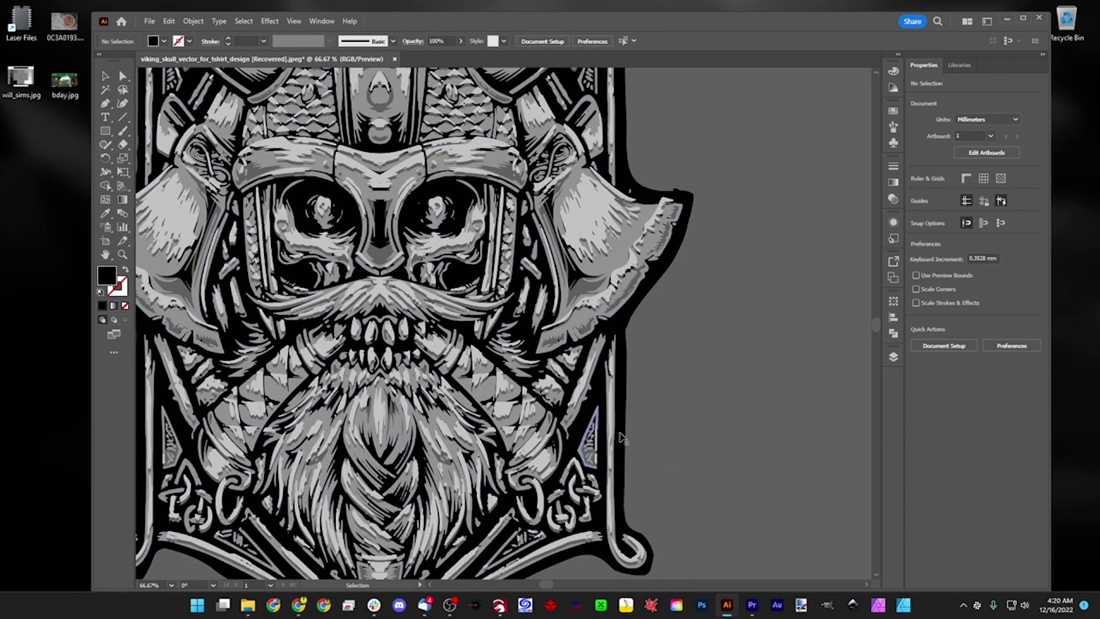
- Move the black shading group down until it fits the triangular frame panel and the surrounding beard and axe details
{"action": "left_click_drag", "start_coordinate": [289, 338], "coordinate": [465, 214]}
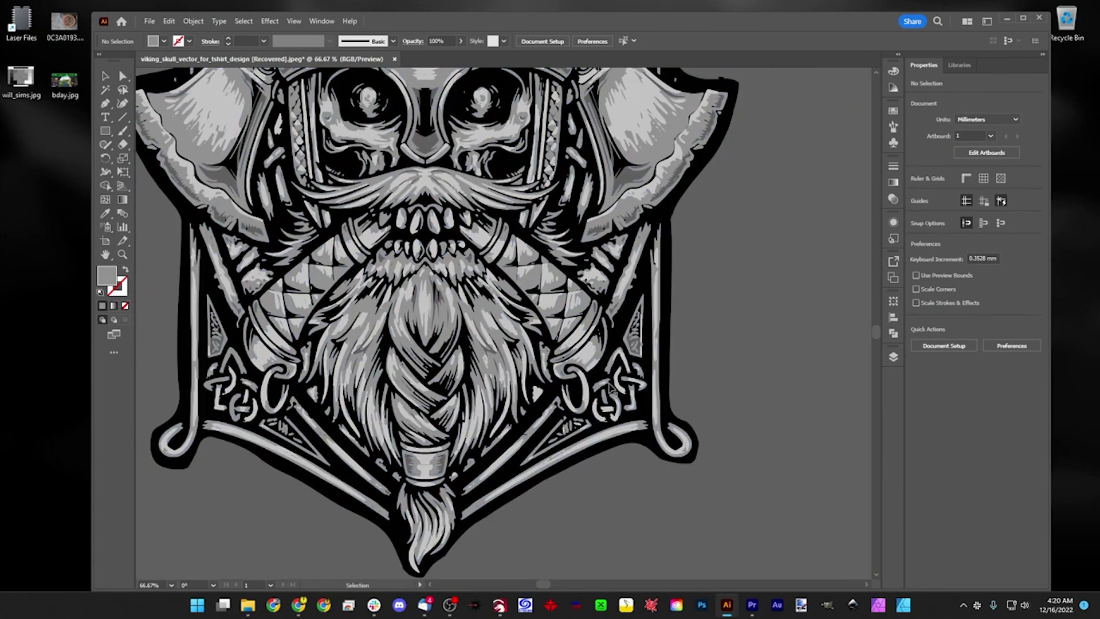
{"action": "scroll", "coordinate": [793, 327], "scroll_direction": "up", "scroll_amount": 3}
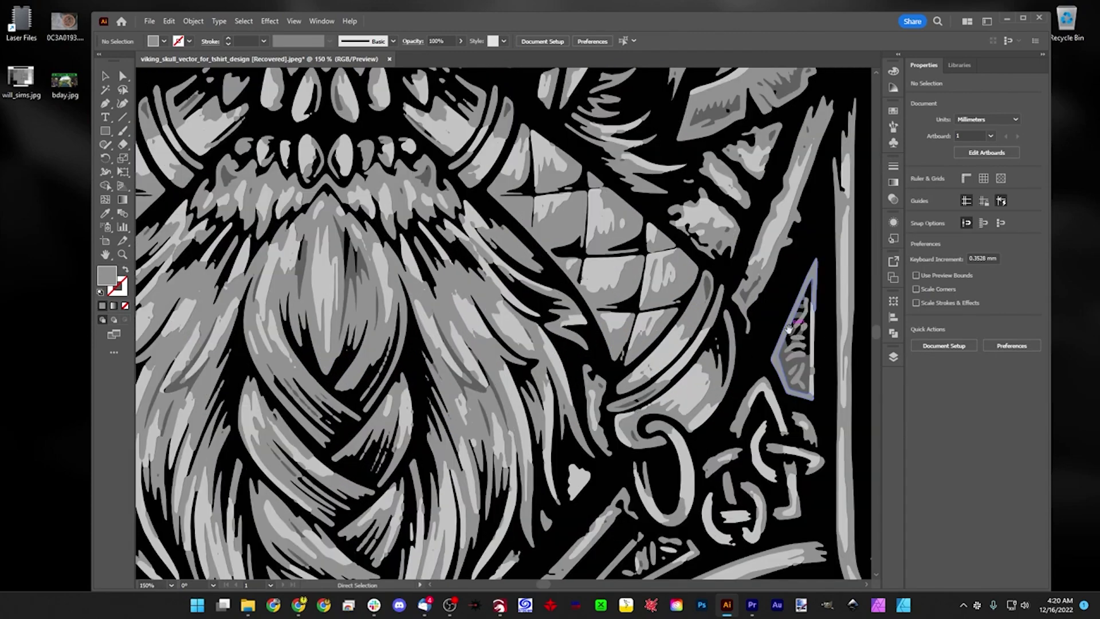
{"action": "left_click", "coordinate": [508, 332]}
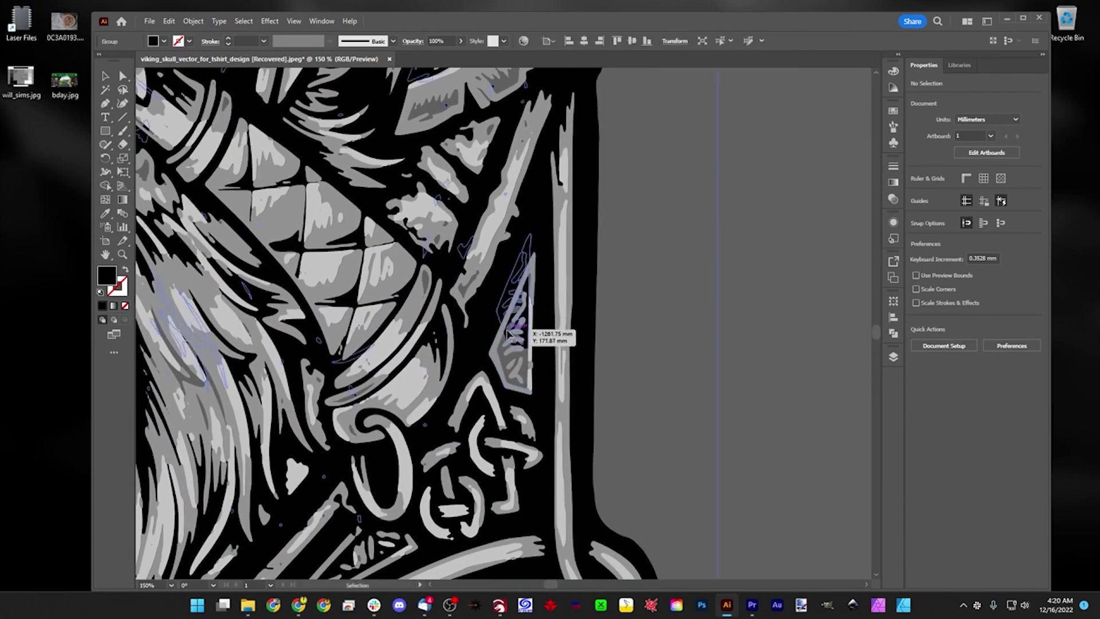
{"action": "key", "text": "Down"}
{"action": "key", "text": "Down"}
{"action": "key", "text": "Down"}
{"action": "key", "text": "Down"}
{"action": "key", "text": "Down"}
{"action": "key", "text": "Down"}
{"action": "key", "text": "Down"}
{"action": "key", "text": "Down"}
{"action": "key", "text": "Down"}
{"action": "key", "text": "Down"}
{"action": "key", "text": "Down"}
{"action": "key", "text": "Down"}
{"action": "key", "text": "Down"}
{"action": "key", "text": "Down"}
{"action": "key", "text": "Down"}
{"action": "key", "text": "Down"}
{"action": "key", "text": "Down"}
{"action": "key", "text": "Down"}
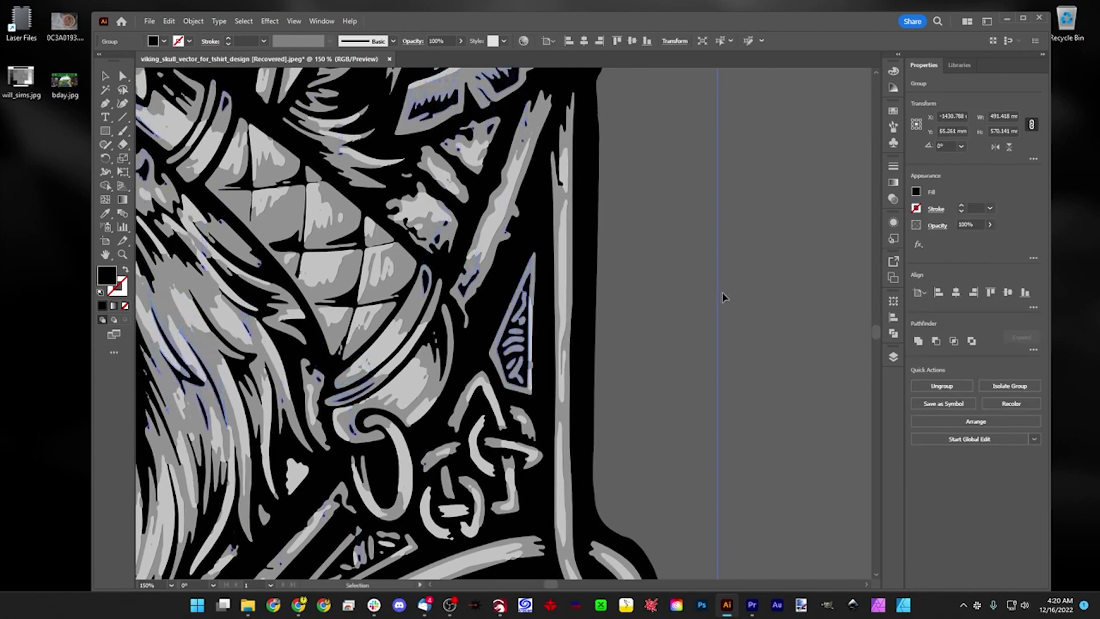
{"action": "left_click", "coordinate": [717, 295]}
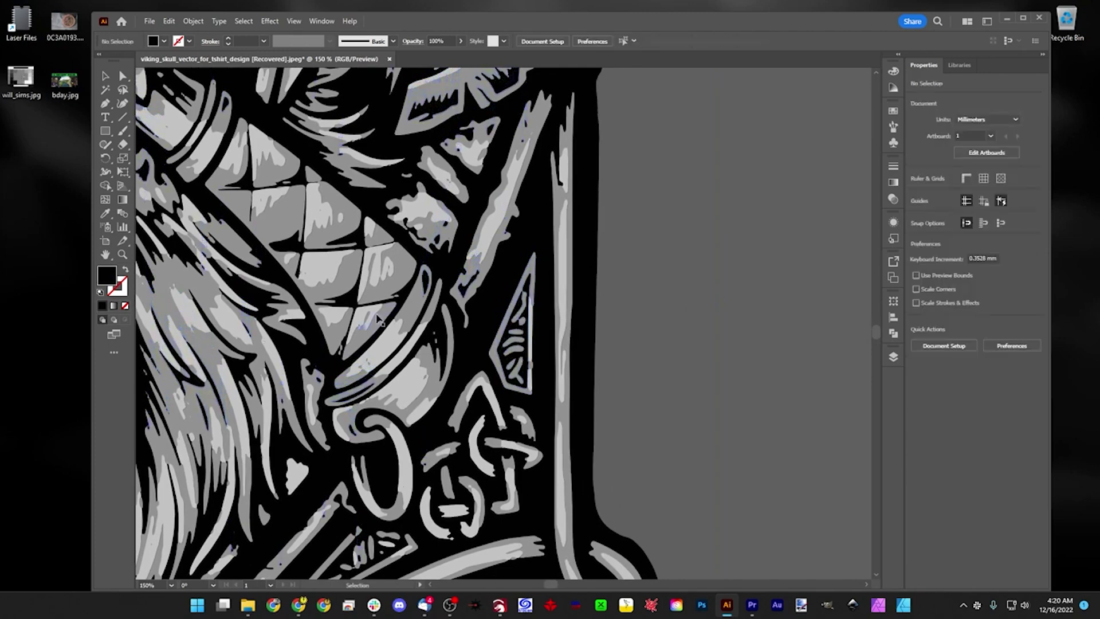
- Examine the restacked layers up close across the frame, face, helmet and horns for alignment errors
{"action": "key", "text": "space"}
{"action": "left_click_drag", "start_coordinate": [378, 320], "coordinate": [554, 540]}
{"action": "left_click_drag", "start_coordinate": [189, 194], "coordinate": [550, 323]}
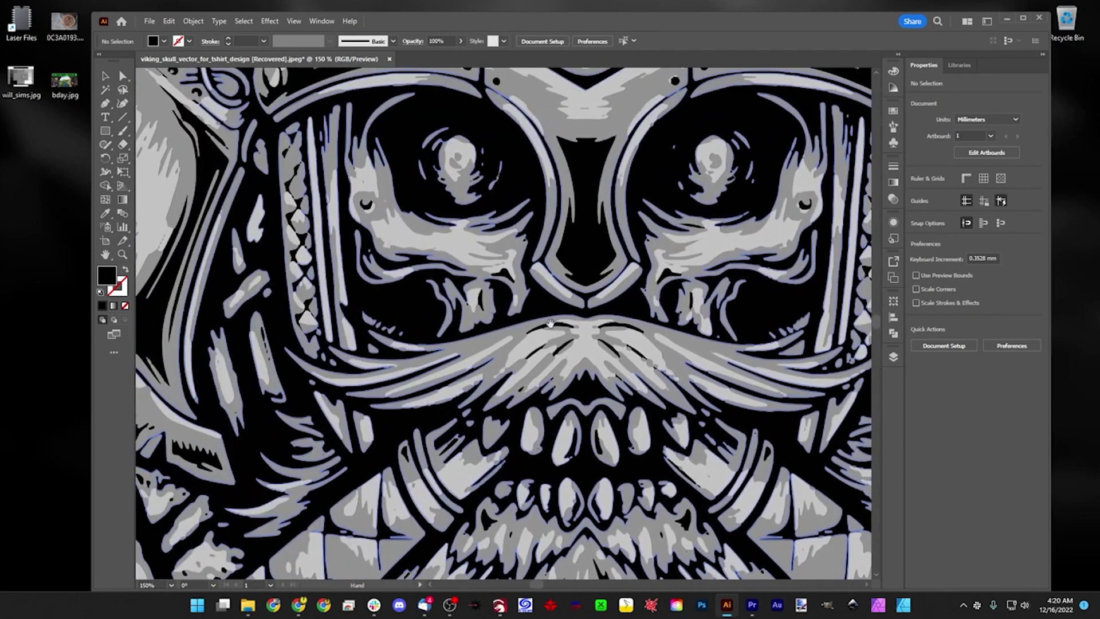
{"action": "left_click_drag", "start_coordinate": [488, 190], "coordinate": [567, 376]}
{"action": "left_click_drag", "start_coordinate": [351, 269], "coordinate": [429, 354]}
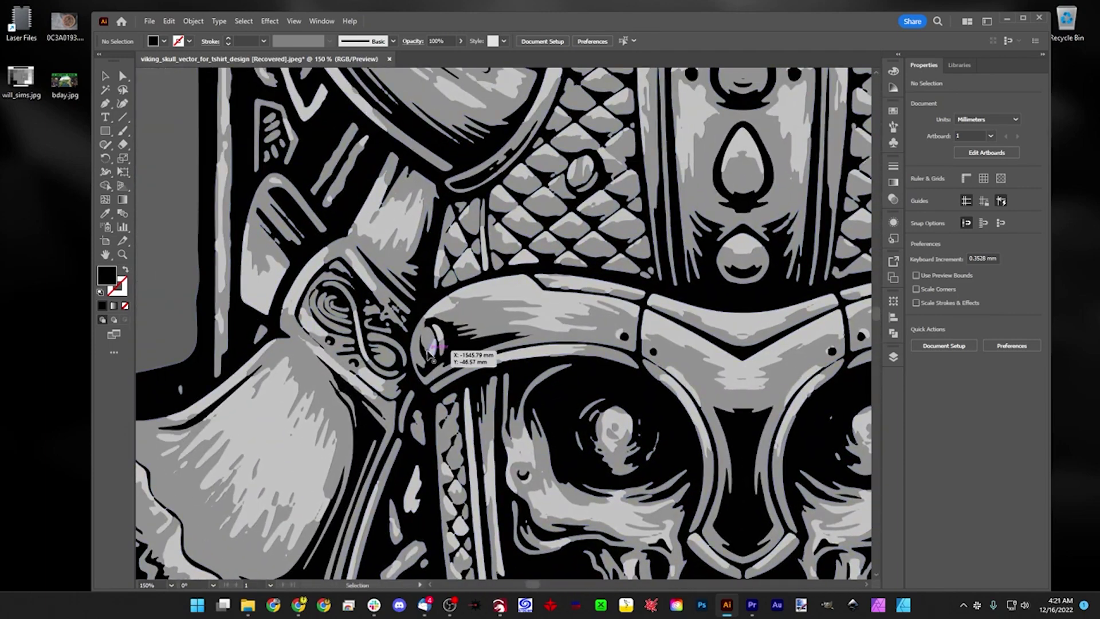
{"action": "left_click", "coordinate": [445, 332]}
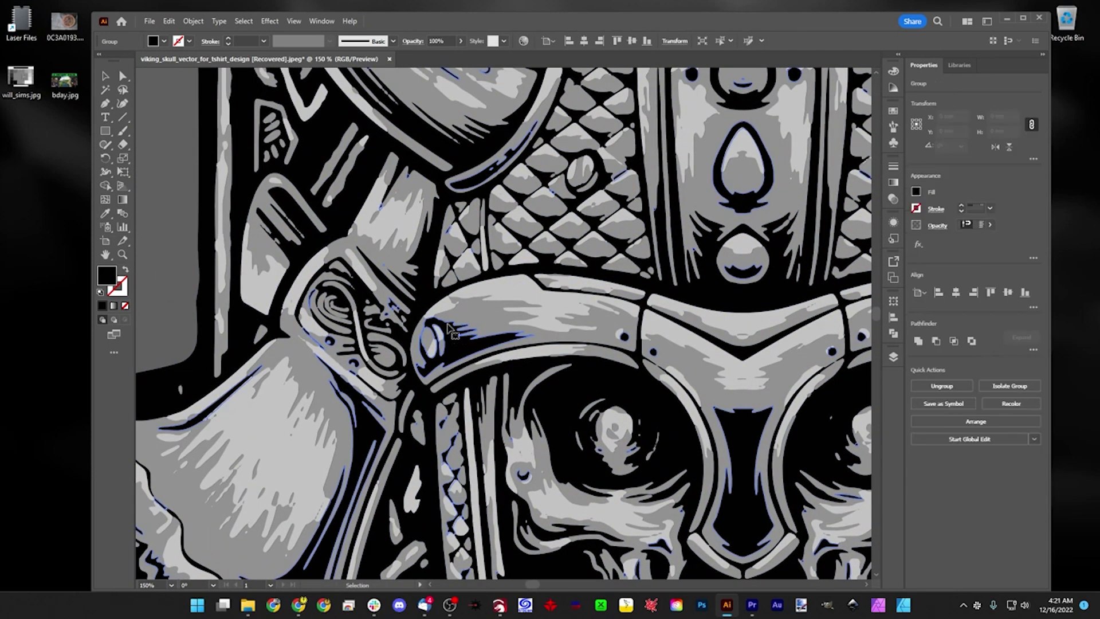
{"action": "key", "text": "space"}
{"action": "left_click_drag", "start_coordinate": [487, 229], "coordinate": [485, 417]}
{"action": "left_click_drag", "start_coordinate": [582, 198], "coordinate": [504, 305]}
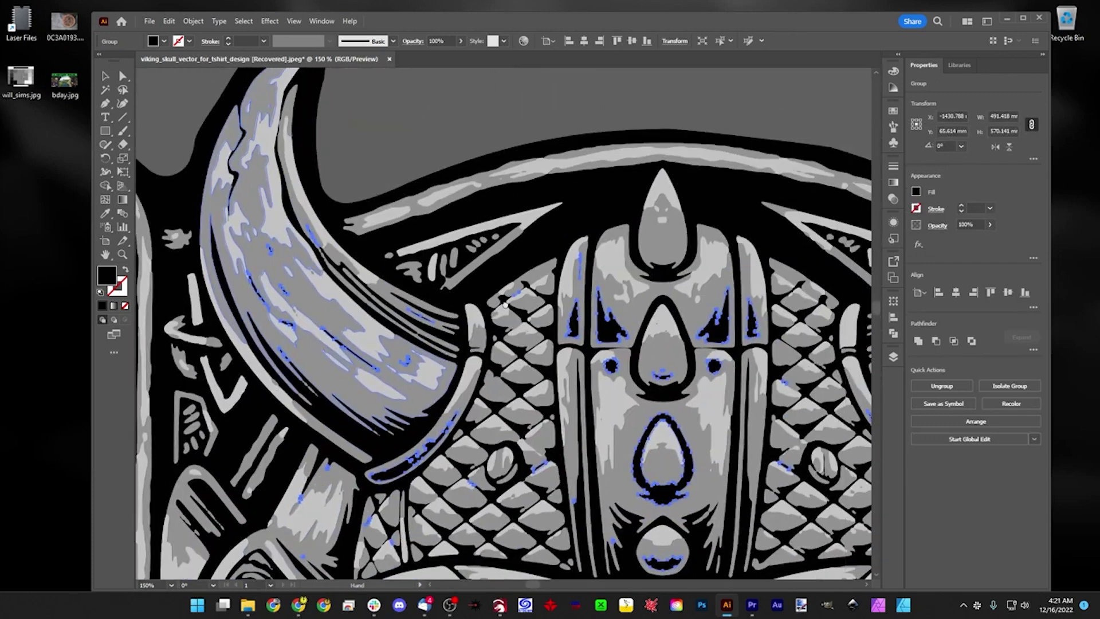
{"action": "left_click", "coordinate": [433, 129]}
{"action": "left_click_drag", "start_coordinate": [716, 420], "coordinate": [587, 357]}
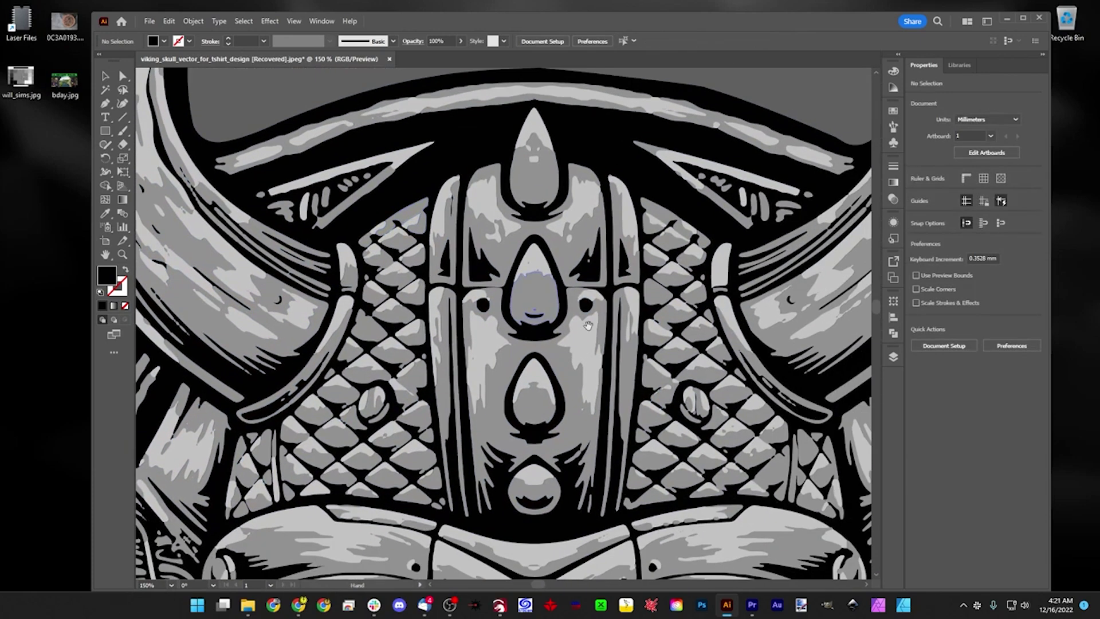
{"action": "left_click", "coordinate": [598, 295]}
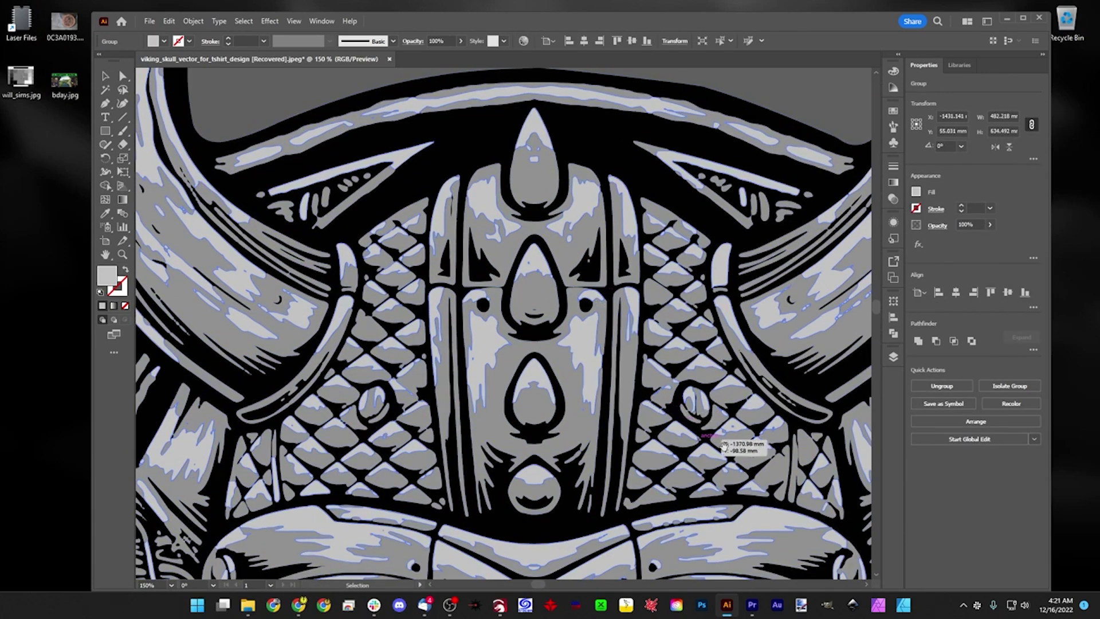
{"action": "left_click", "coordinate": [709, 438]}
{"action": "key", "text": "space"}
{"action": "left_click_drag", "start_coordinate": [709, 438], "coordinate": [404, 427]}
{"action": "left_click_drag", "start_coordinate": [591, 327], "coordinate": [505, 391]}
{"action": "left_click", "coordinate": [746, 383]}
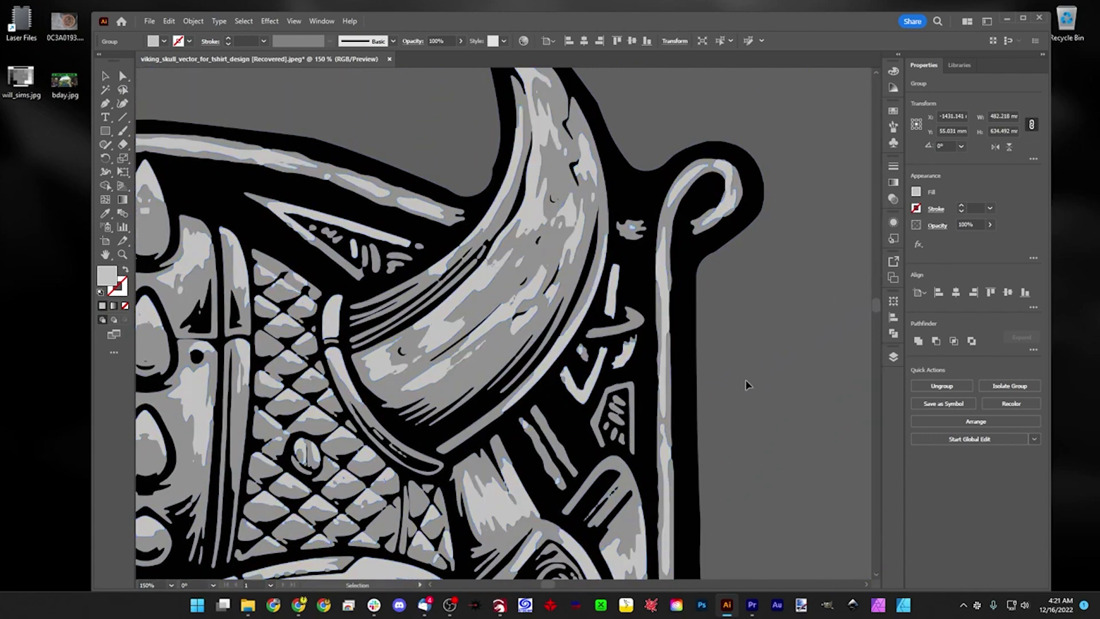
- Review the complete restacked skull artwork, then compare it with the separated color copies below it
{"action": "scroll", "coordinate": [709, 467], "scroll_direction": "down", "scroll_amount": 5}
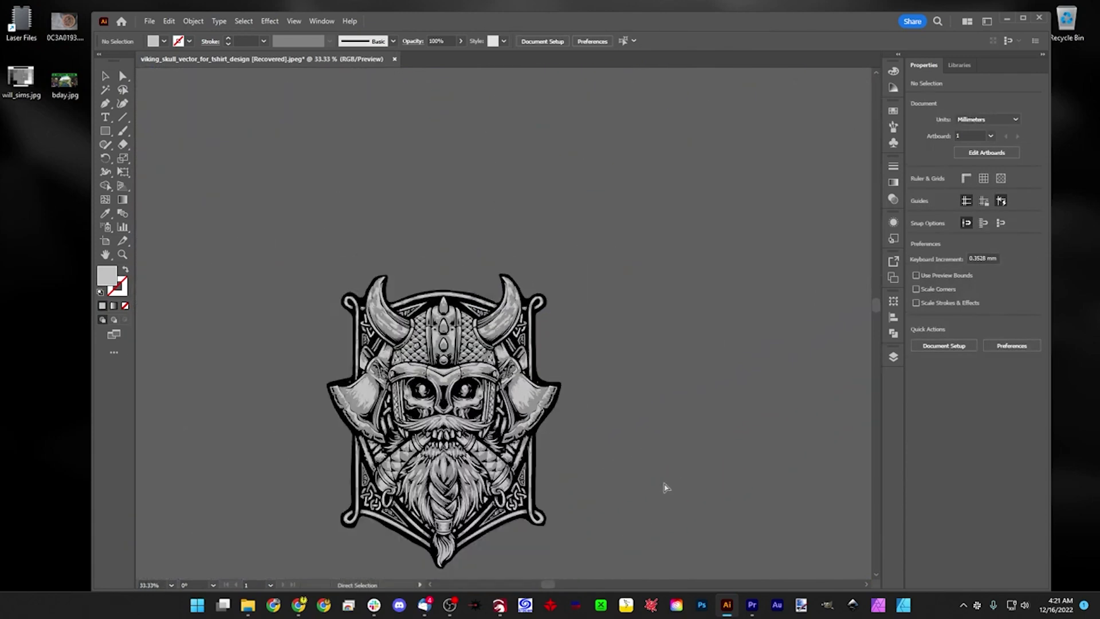
{"action": "left_click_drag", "start_coordinate": [658, 483], "coordinate": [718, 403]}
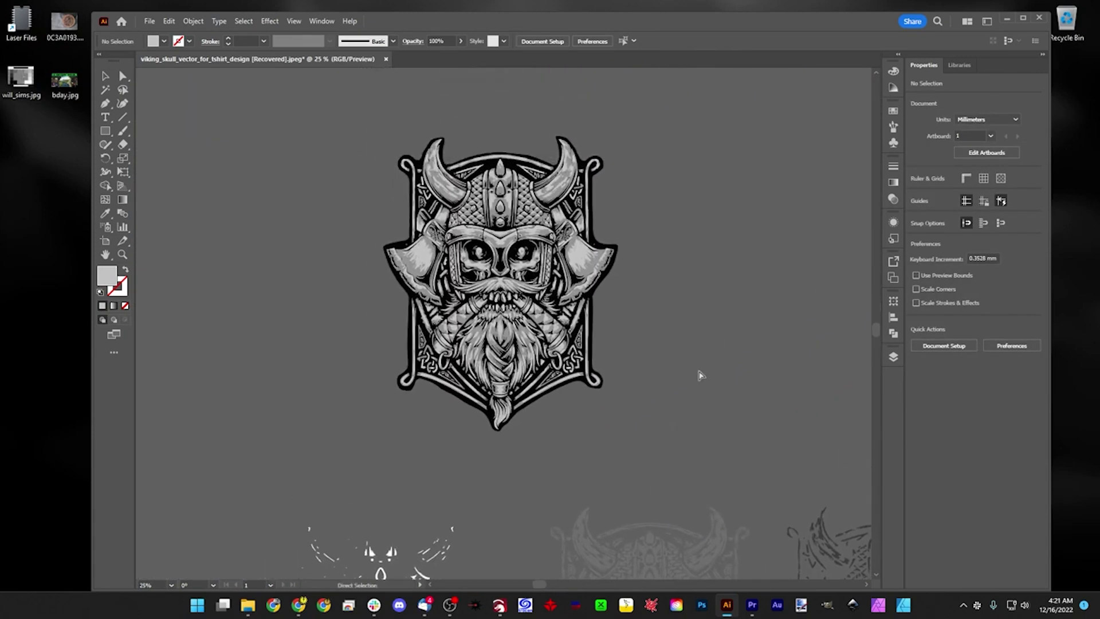
{"action": "key", "text": "ctrl+minus"}
{"action": "key", "text": "ctrl+plus"}
{"action": "key", "text": "ctrl+plus"}
{"action": "key", "text": "ctrl+plus"}
{"action": "key", "text": "ctrl+plus"}
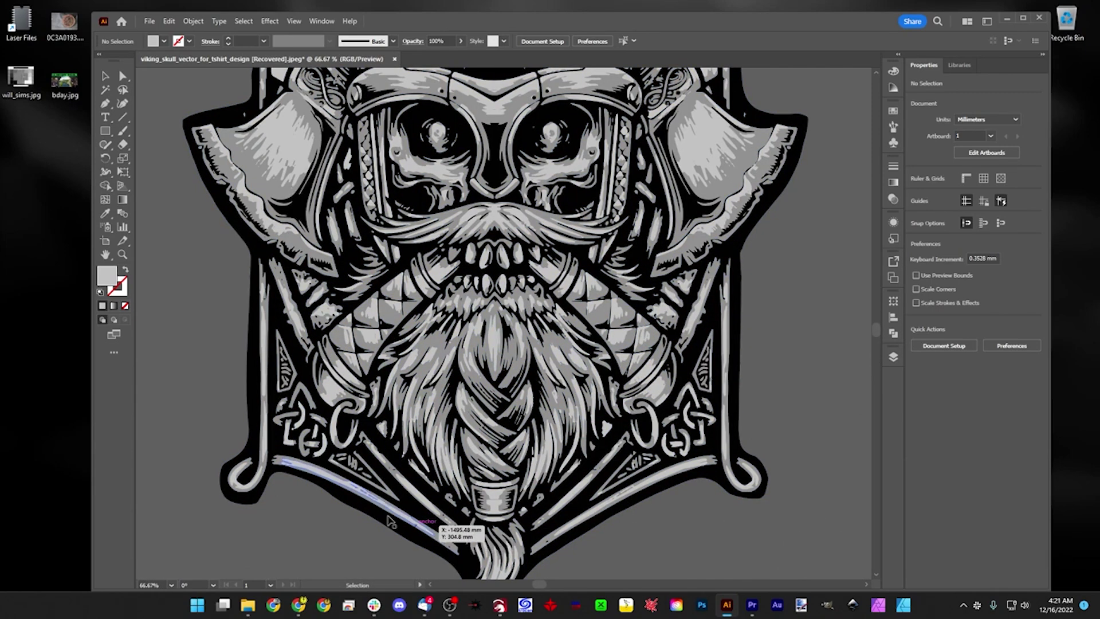
{"action": "scroll", "coordinate": [573, 277], "scroll_direction": "down", "scroll_amount": 3}
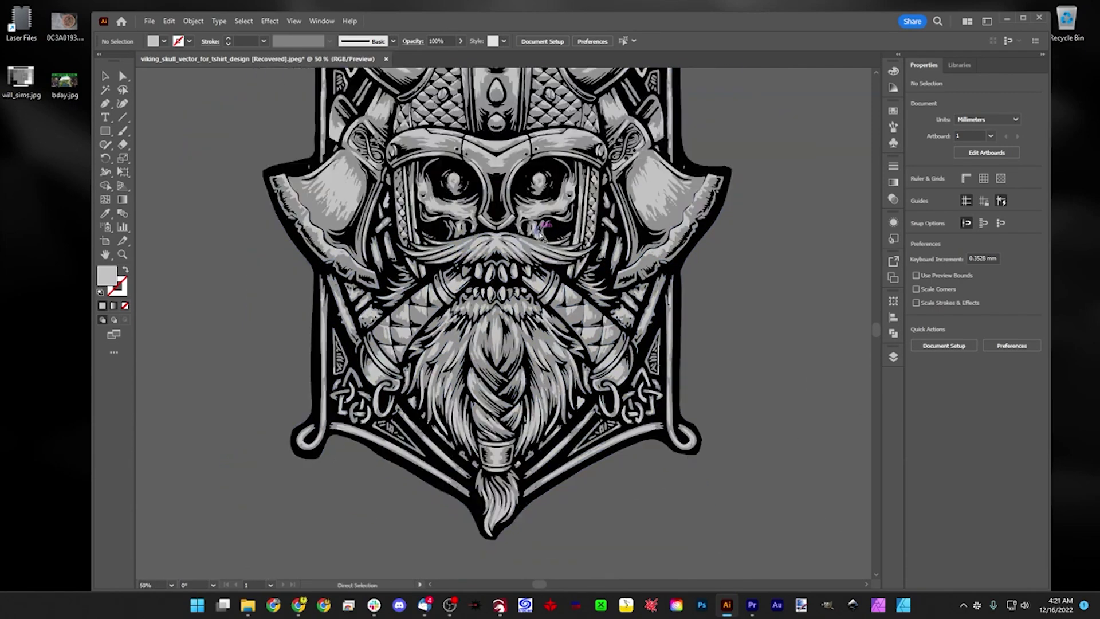
{"action": "left_click_drag", "start_coordinate": [646, 408], "coordinate": [501, 98]}
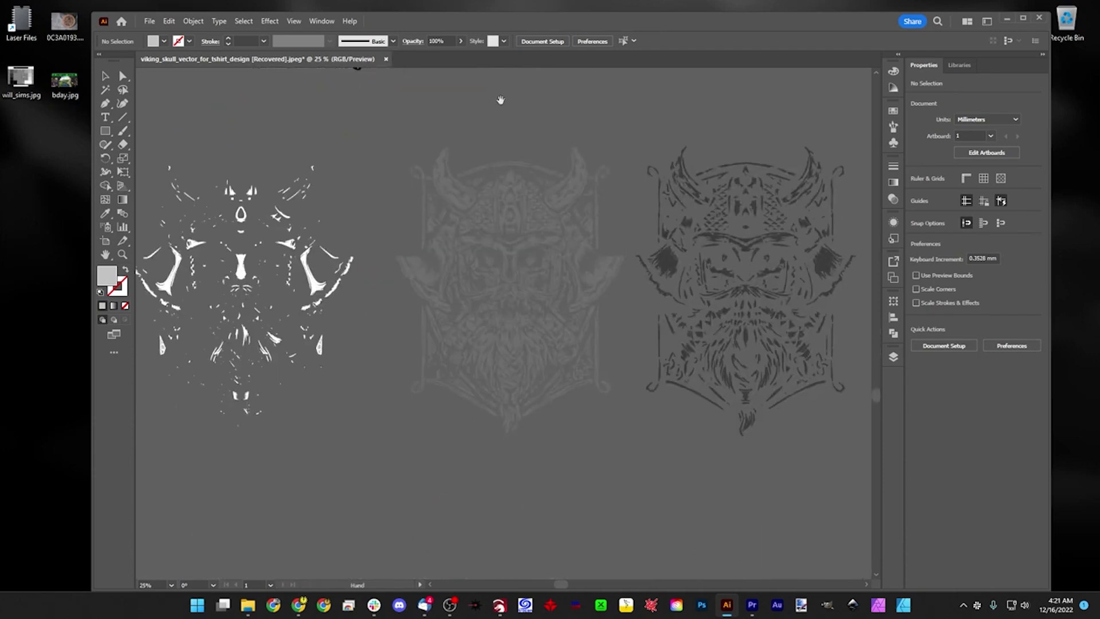
- Delete the leftover white and gray color copies and the white-background skull image below the assembled artwork
{"action": "scroll", "coordinate": [487, 179], "scroll_direction": "down", "scroll_amount": 3}
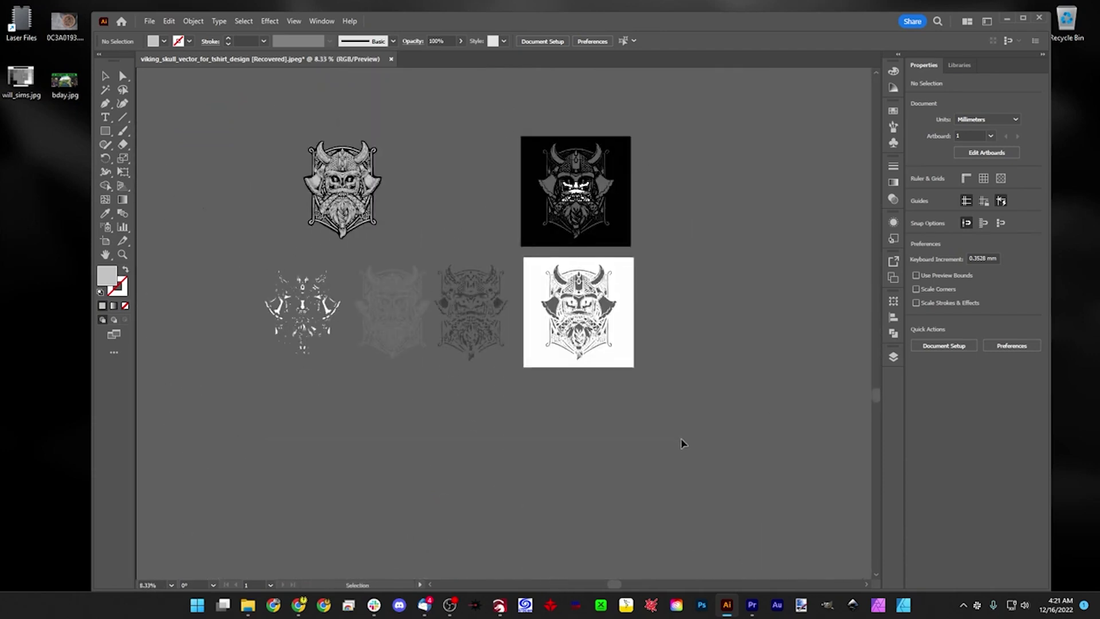
{"action": "key", "text": "ctrl+a"}
{"action": "key", "text": "Delete"}
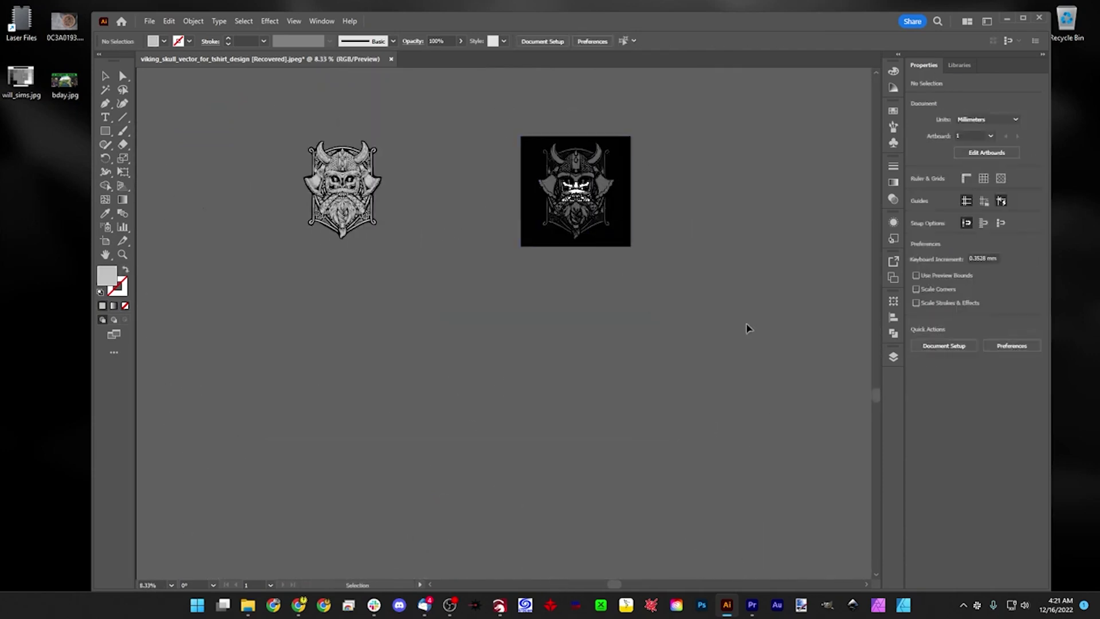
- Select all layers of the assembled skull and move the stack over beside the artboard
{"action": "left_click_drag", "start_coordinate": [389, 303], "coordinate": [353, 288]}
{"action": "left_click_drag", "start_coordinate": [370, 273], "coordinate": [561, 408]}
{"action": "left_click_drag", "start_coordinate": [445, 319], "coordinate": [612, 330]}
{"action": "key", "text": "space"}
{"action": "left_click_drag", "start_coordinate": [717, 356], "coordinate": [533, 376]}
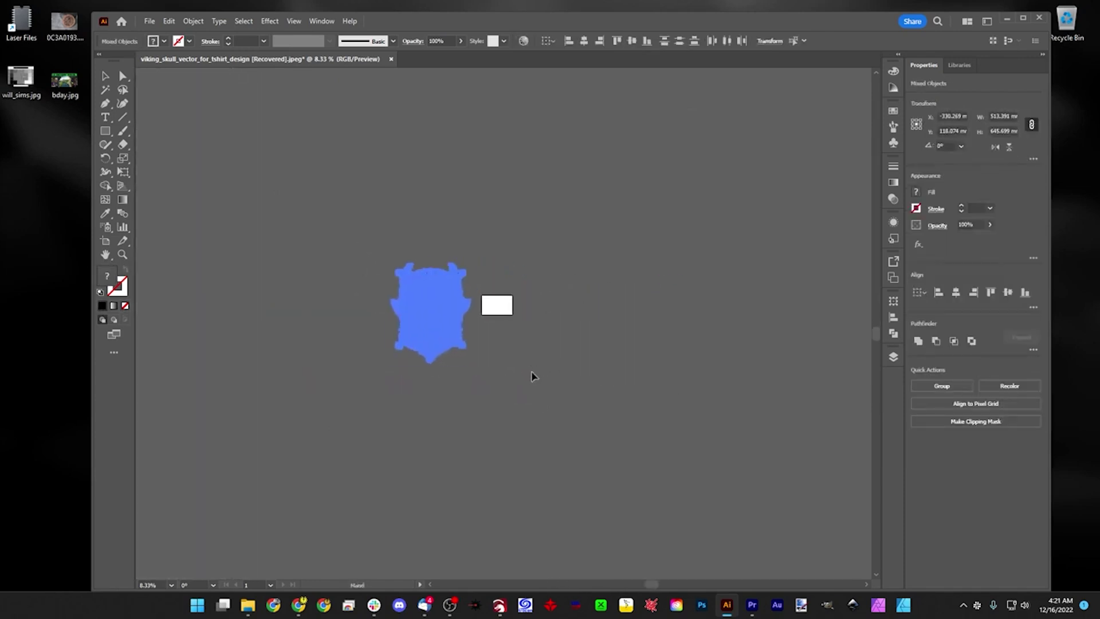
- Scale the skull stack down proportionally to about 99 by 125 mm and place it close beside the artboard
{"action": "key", "text": "ctrl+plus"}
{"action": "key", "text": "ctrl+plus"}
{"action": "key", "text": "ctrl+plus"}
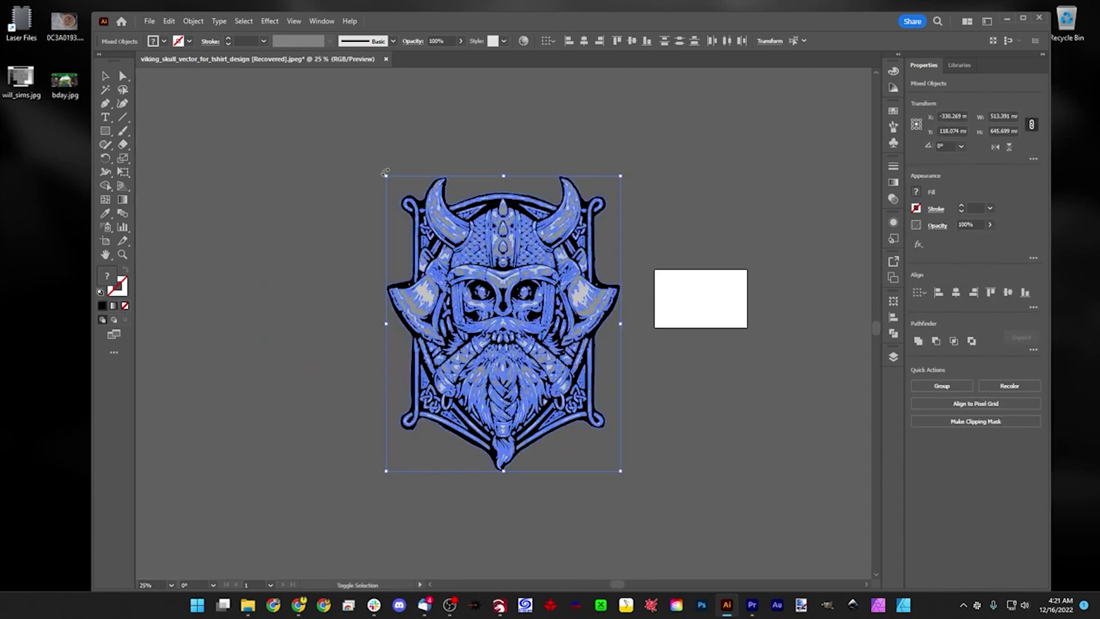
{"action": "left_click_drag", "start_coordinate": [387, 176], "coordinate": [565, 412]}
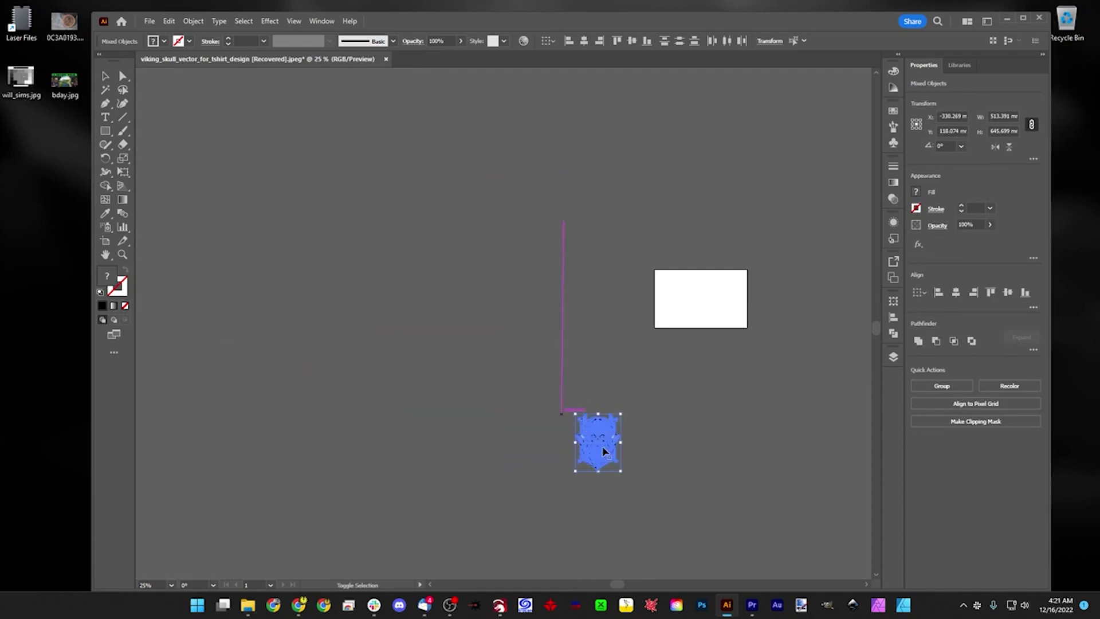
{"action": "left_click_drag", "start_coordinate": [605, 452], "coordinate": [629, 315]}
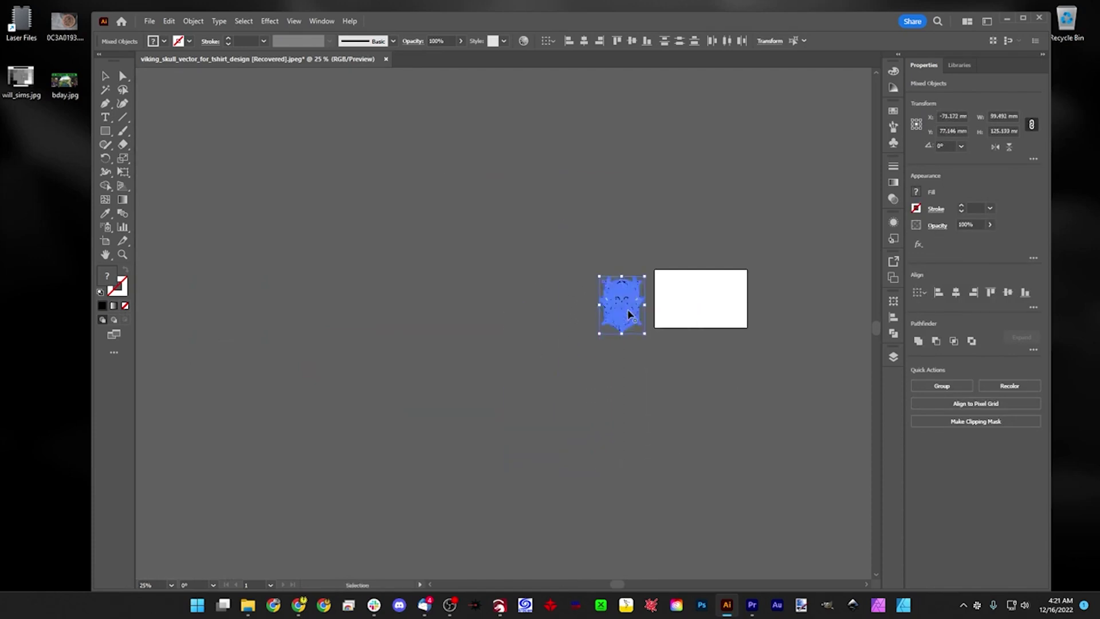
- Move the black outline layer out of the skull stack, placing it beside the remaining gray layers
{"action": "key", "text": "ctrl+plus"}
{"action": "key", "text": "ctrl+plus"}
{"action": "key", "text": "ctrl+plus"}
{"action": "key", "text": "ctrl+plus"}
{"action": "key", "text": "ctrl+plus"}
{"action": "left_click", "coordinate": [647, 303]}
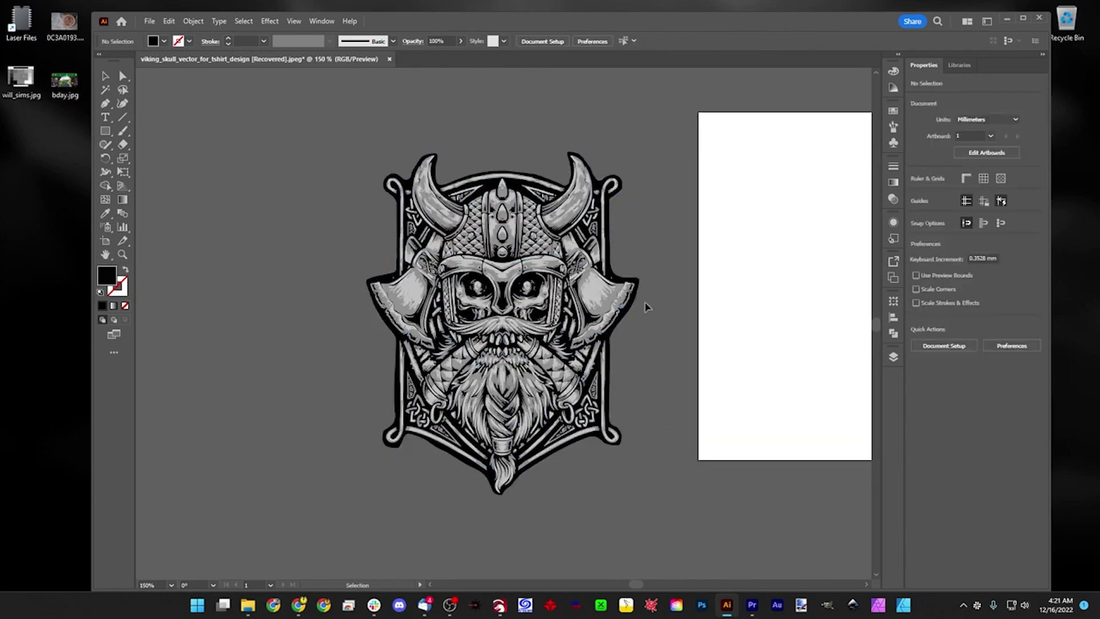
{"action": "left_click_drag", "start_coordinate": [484, 331], "coordinate": [569, 323]}
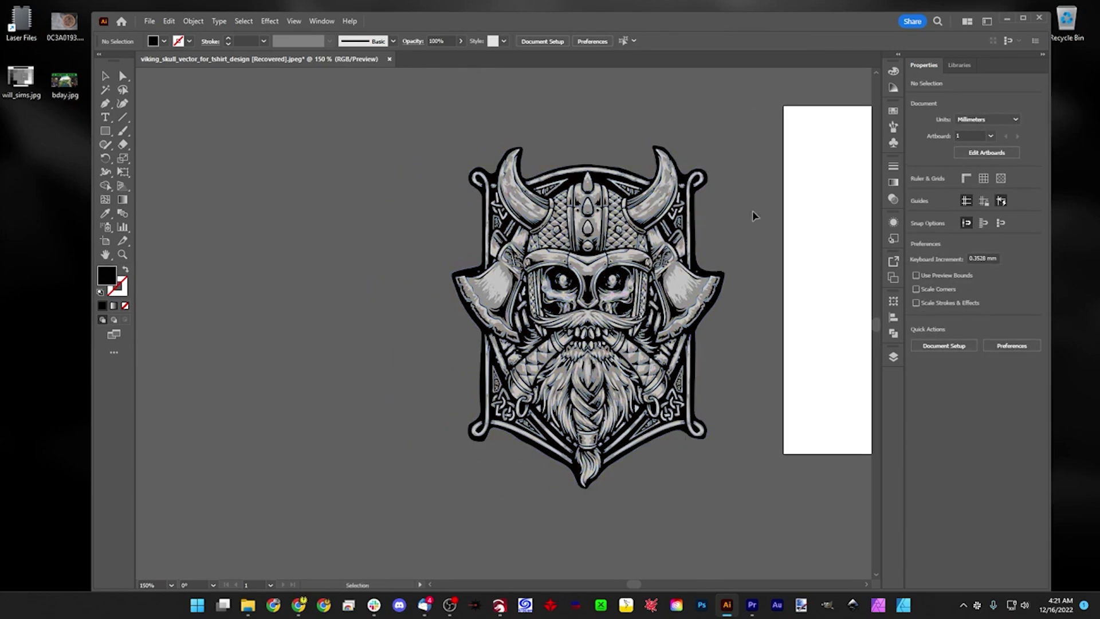
{"action": "left_click_drag", "start_coordinate": [699, 217], "coordinate": [406, 222]}
{"action": "left_click", "coordinate": [457, 132]}
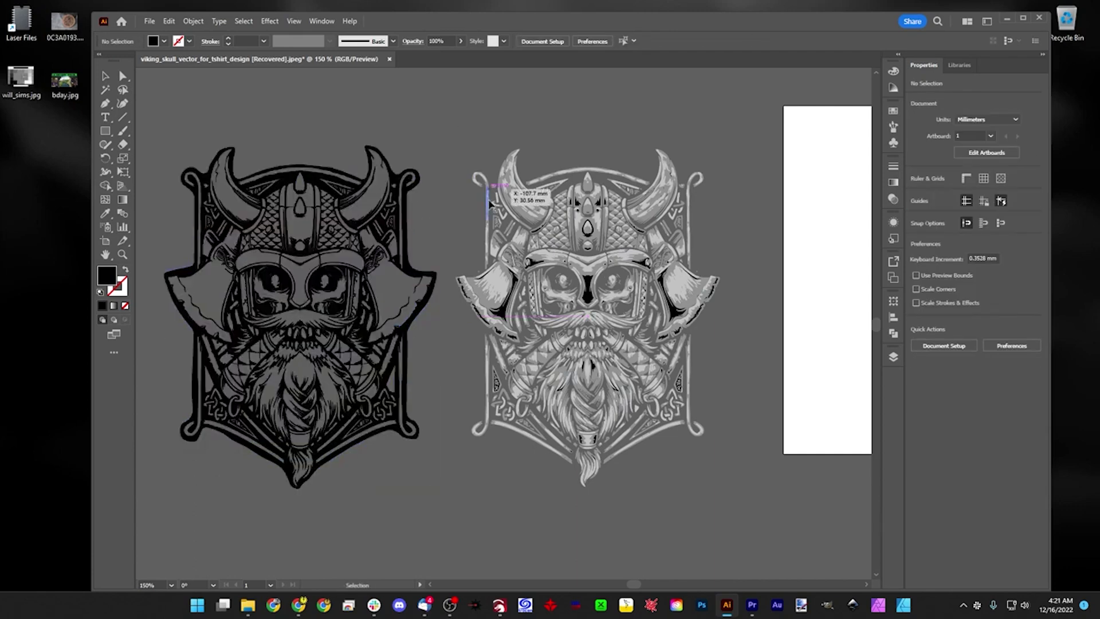
- Move the light-gray highlight group out of the stack and place it below the black outline
{"action": "left_click", "coordinate": [490, 229]}
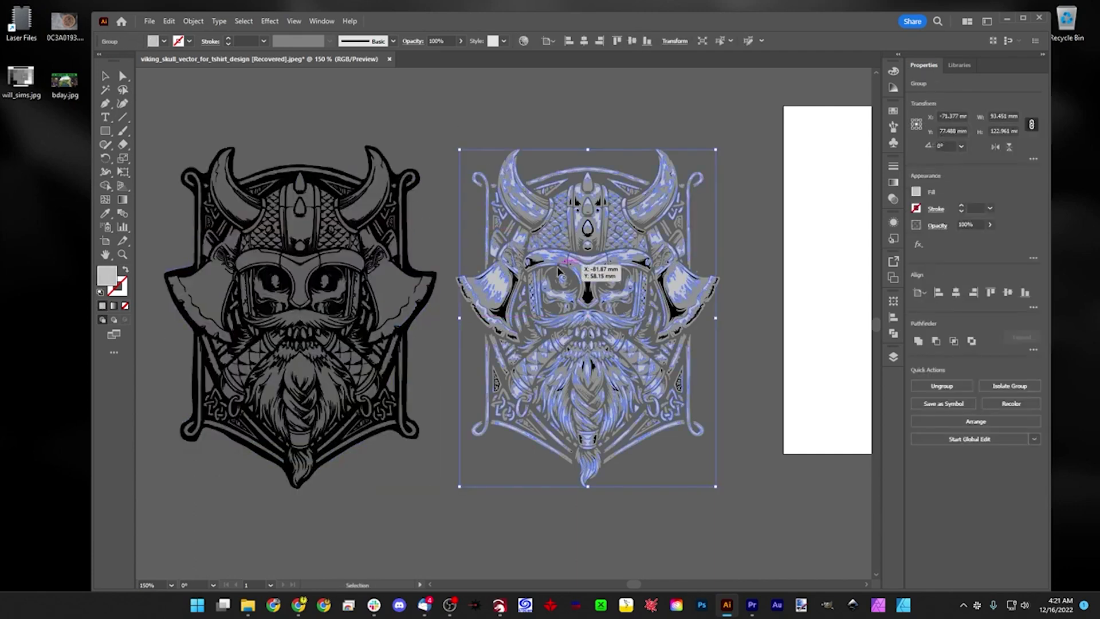
{"action": "scroll", "coordinate": [532, 393], "scroll_direction": "down", "scroll_amount": 4}
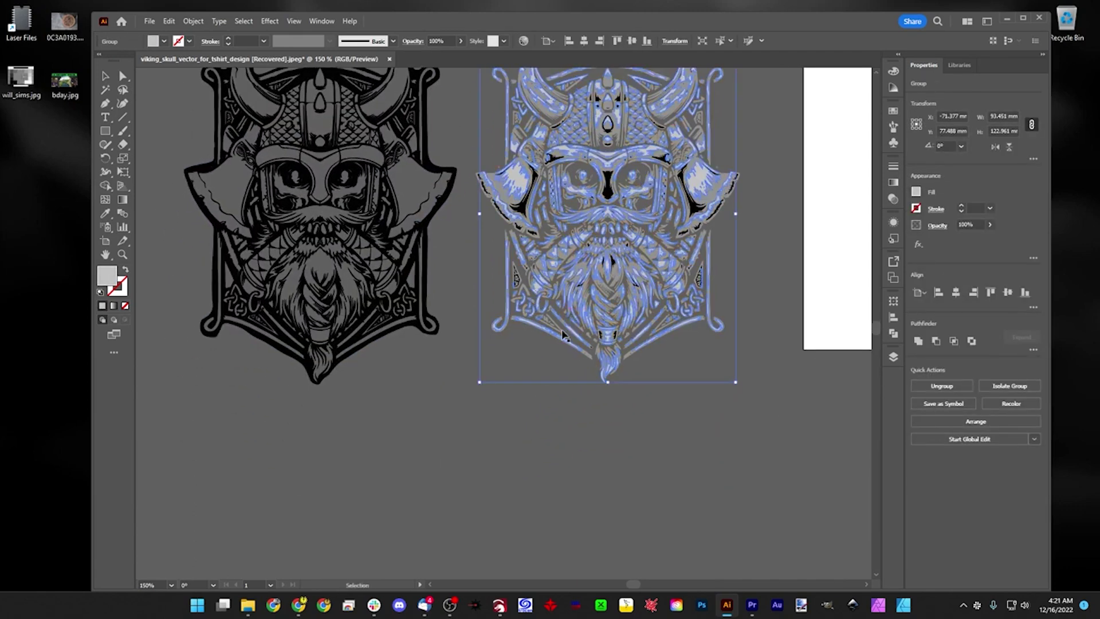
{"action": "mouse_move", "coordinate": [509, 323]}
{"action": "left_mouse_down"}
{"action": "mouse_move", "coordinate": [441, 430]}
{"action": "mouse_move", "coordinate": [307, 343]}
{"action": "mouse_move", "coordinate": [344, 464]}
{"action": "mouse_move", "coordinate": [424, 483]}
{"action": "mouse_move", "coordinate": [479, 462]}
{"action": "mouse_move", "coordinate": [520, 424]}
{"action": "mouse_move", "coordinate": [309, 524]}
{"action": "mouse_move", "coordinate": [484, 281]}
{"action": "mouse_move", "coordinate": [564, 209]}
{"action": "mouse_move", "coordinate": [505, 289]}
{"action": "mouse_move", "coordinate": [512, 324]}
{"action": "mouse_move", "coordinate": [524, 317]}
{"action": "left_mouse_up"}
{"action": "key", "text": "space"}
{"action": "left_click", "coordinate": [757, 233]}
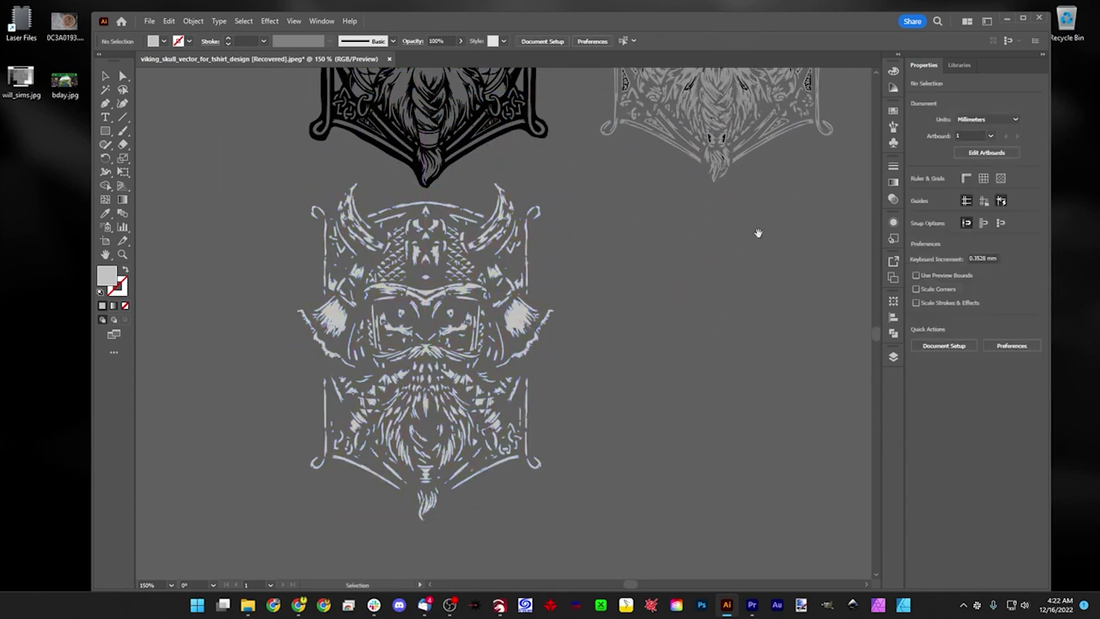
{"action": "left_click_drag", "start_coordinate": [757, 233], "coordinate": [531, 455]}
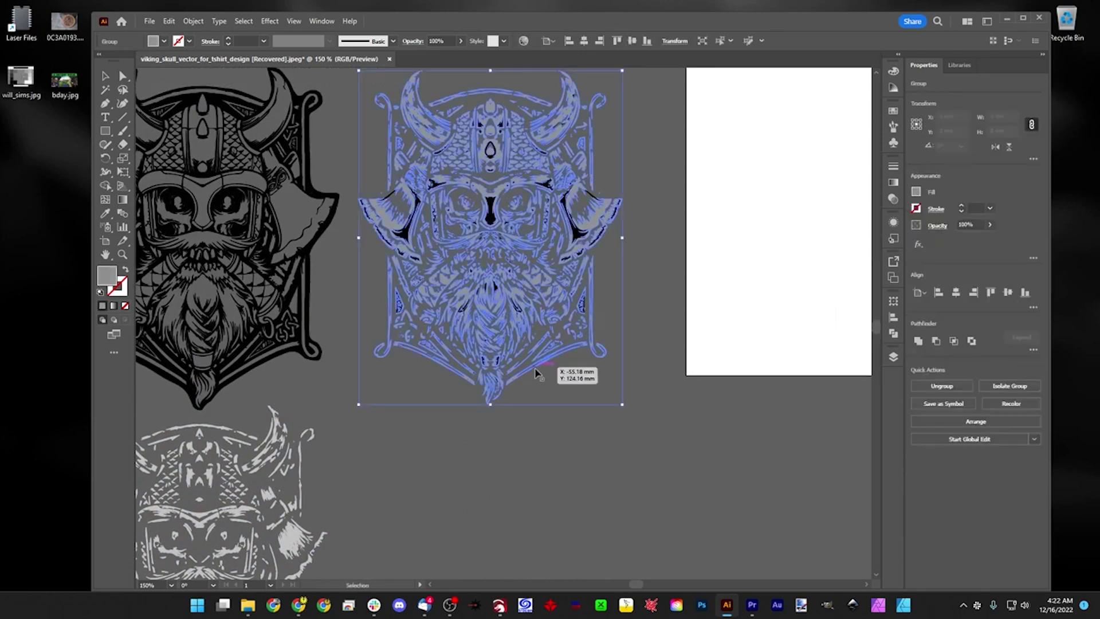